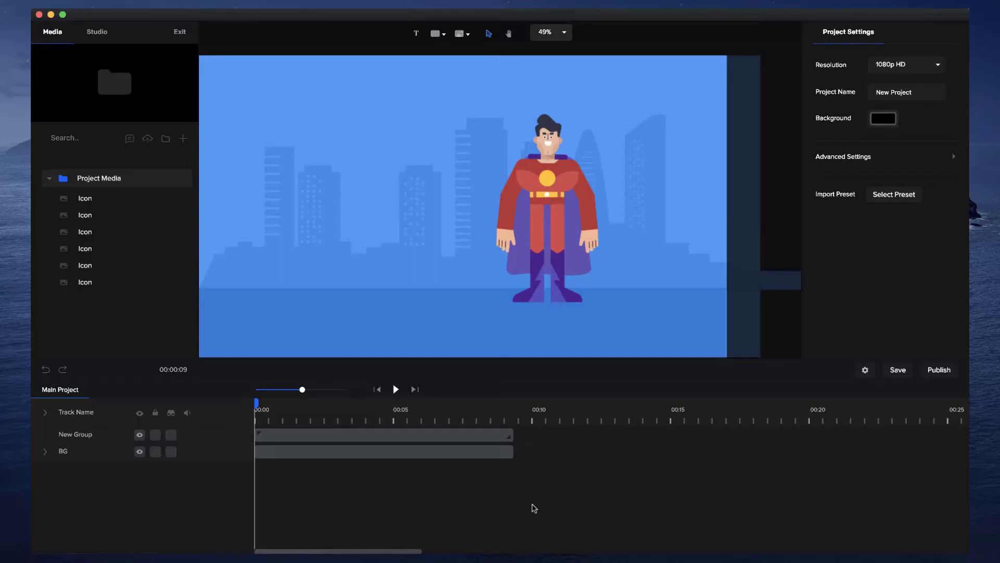
Step: Preview the superhero animation, return to its start, and delete the New Group and BG tracks from the timeline
key("space")
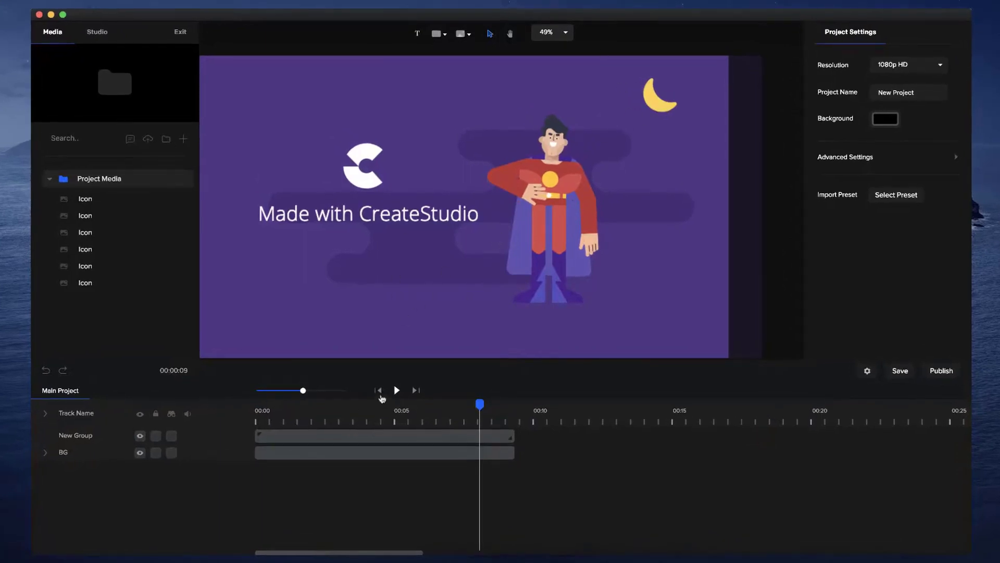
left_click(379, 392)
left_click(353, 437)
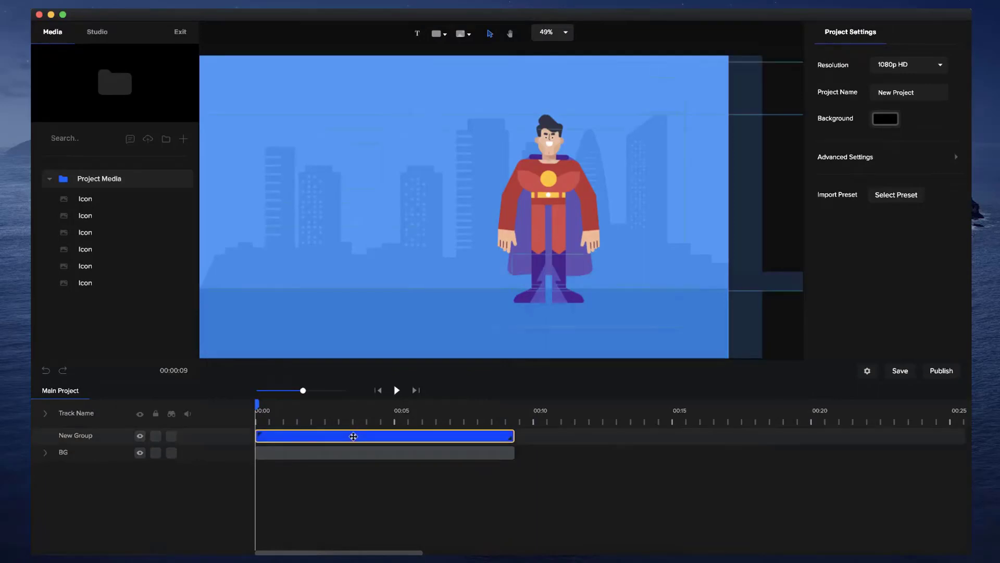
key("Delete")
left_click(353, 435)
key("Delete")
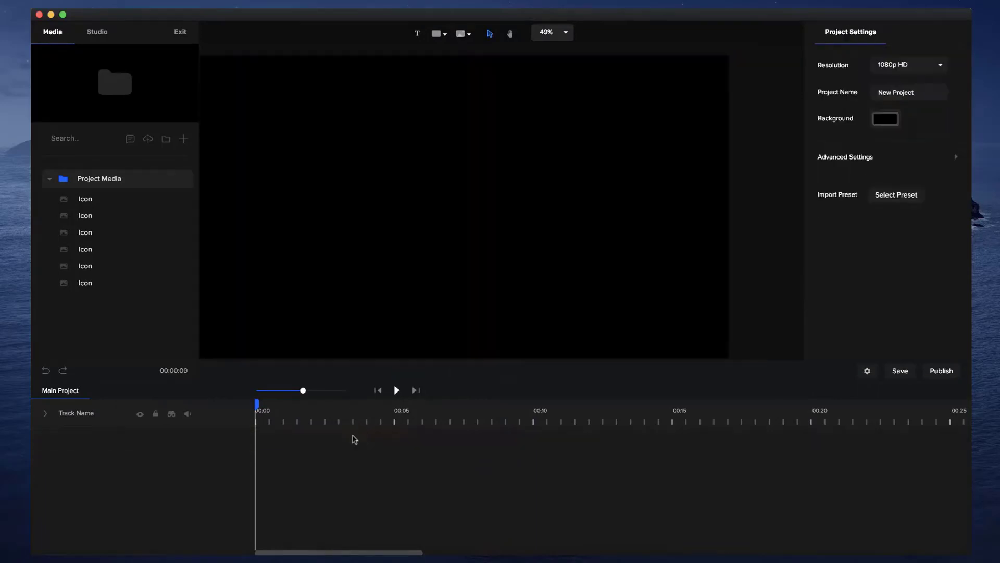
Step: Search the shape library for "rect" and add the plain white rectangle to the canvas
scroll(482, 257, "down", 2)
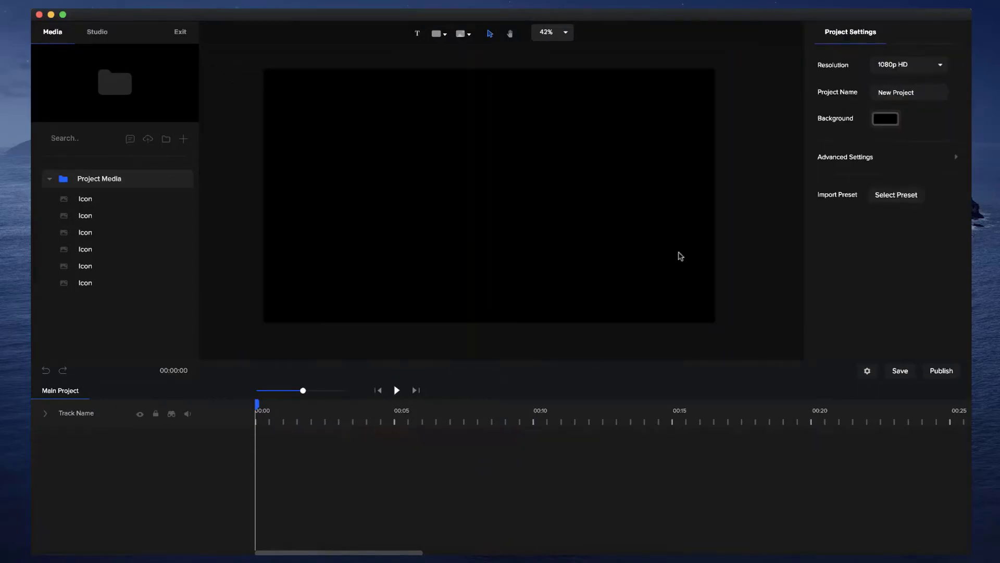
left_click(439, 34)
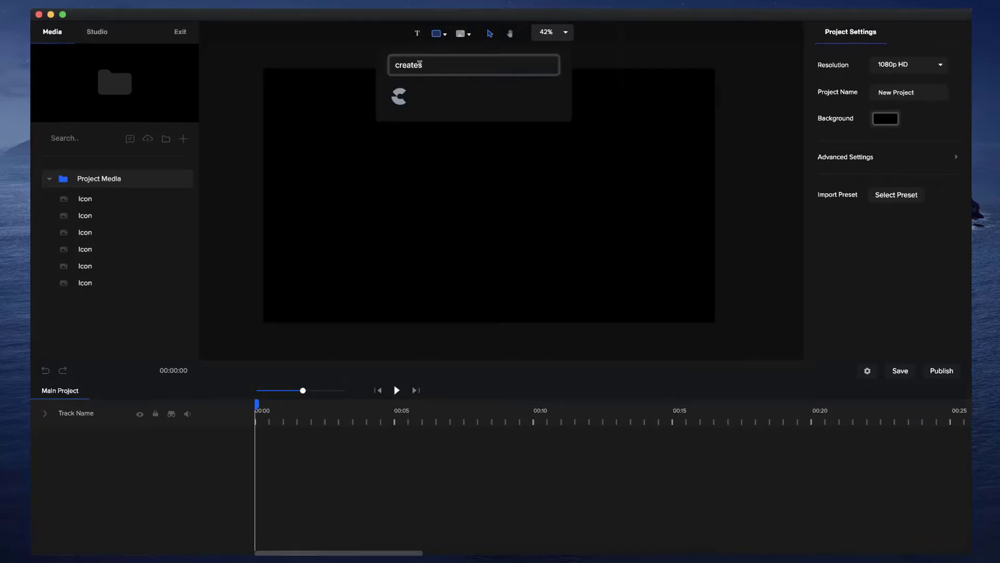
key("ctrl+a")
type("rect")
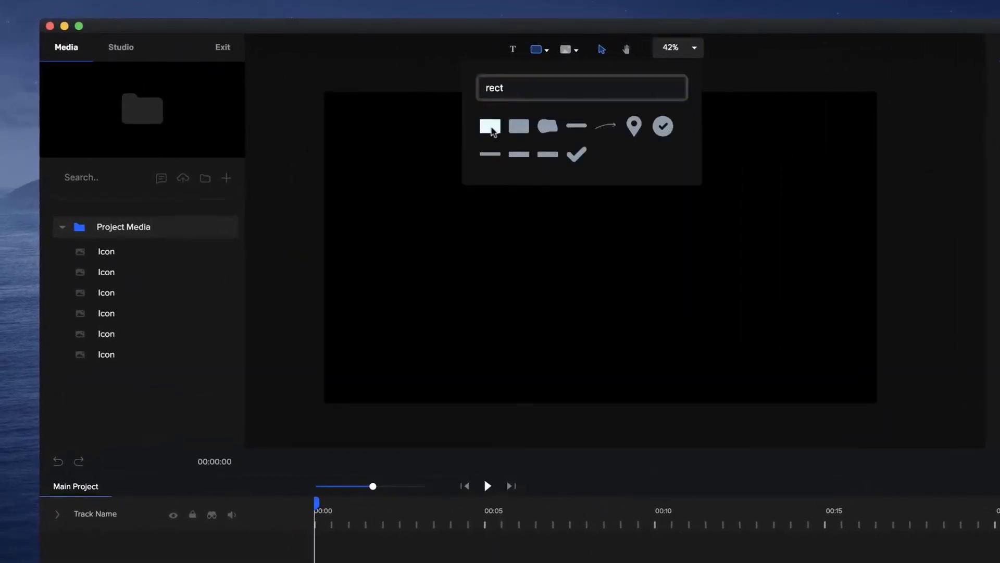
left_click(490, 127)
Step: Expand the rectangle to fill the canvas and pull its two side edges in close to the canvas borders
left_click(623, 463)
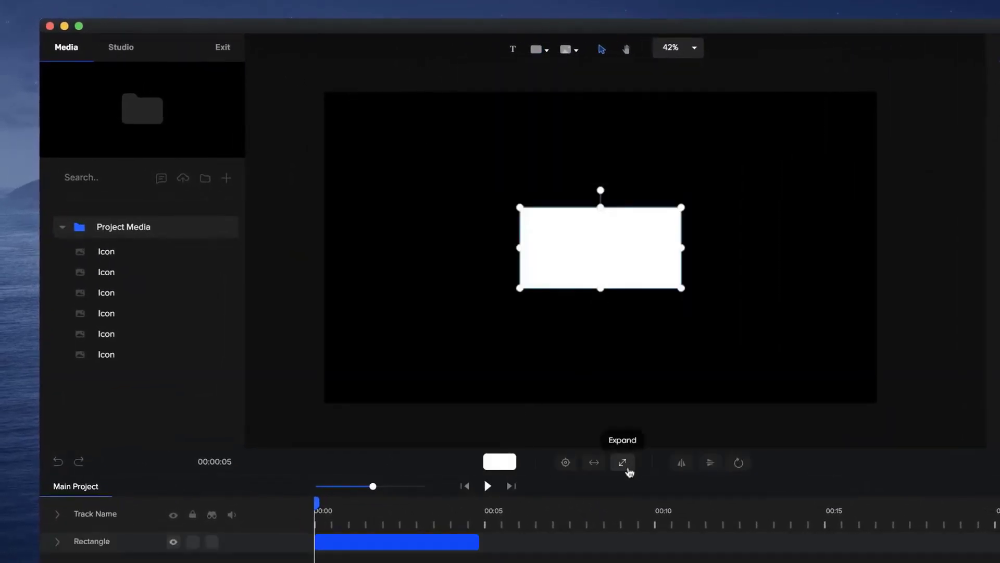
left_click_drag(912, 247, 882, 247)
left_click_drag(290, 247, 321, 248)
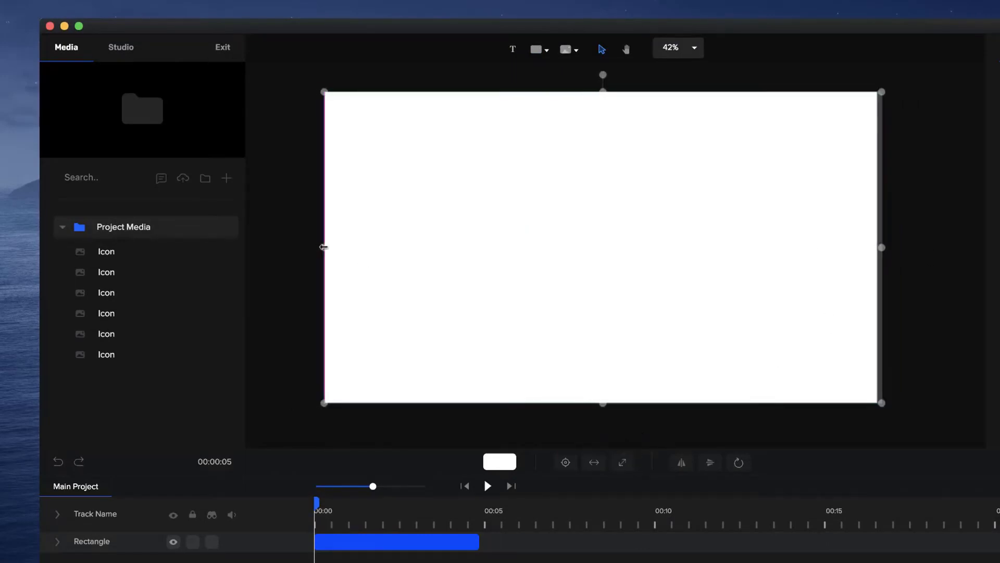
Step: Rename the Rectangle track as BG and extend its clip to 10 seconds
double_click(100, 541)
type("BG")
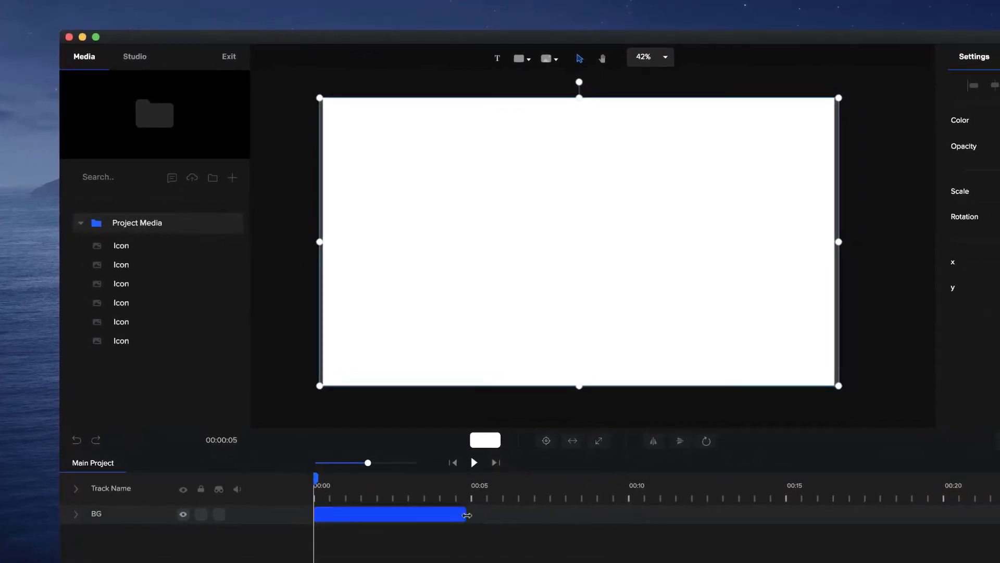
left_click_drag(466, 515, 631, 518)
left_click(711, 297)
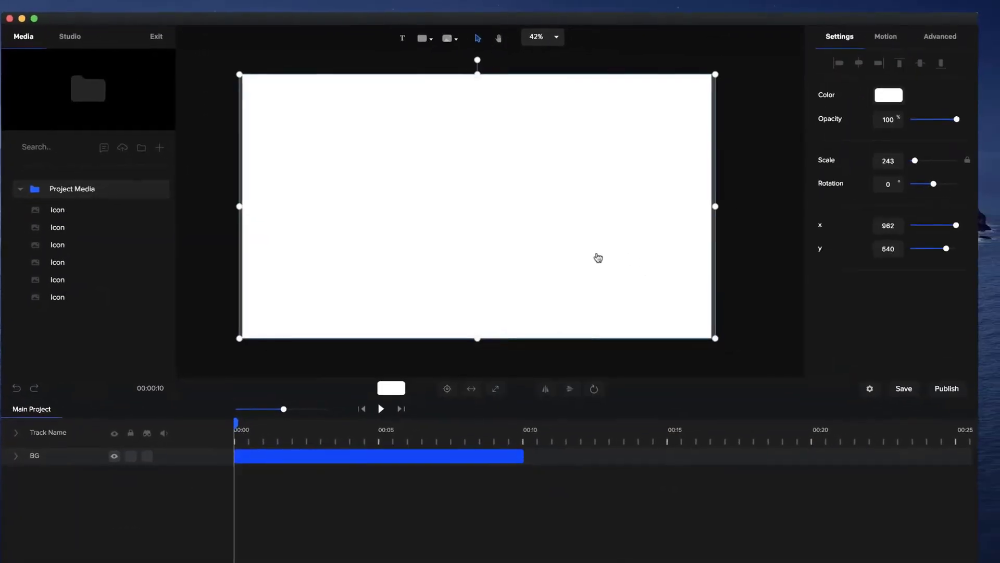
Step: Change the BG rectangle's fill colour to the blue #537DFF
left_click(909, 97)
left_click(920, 180)
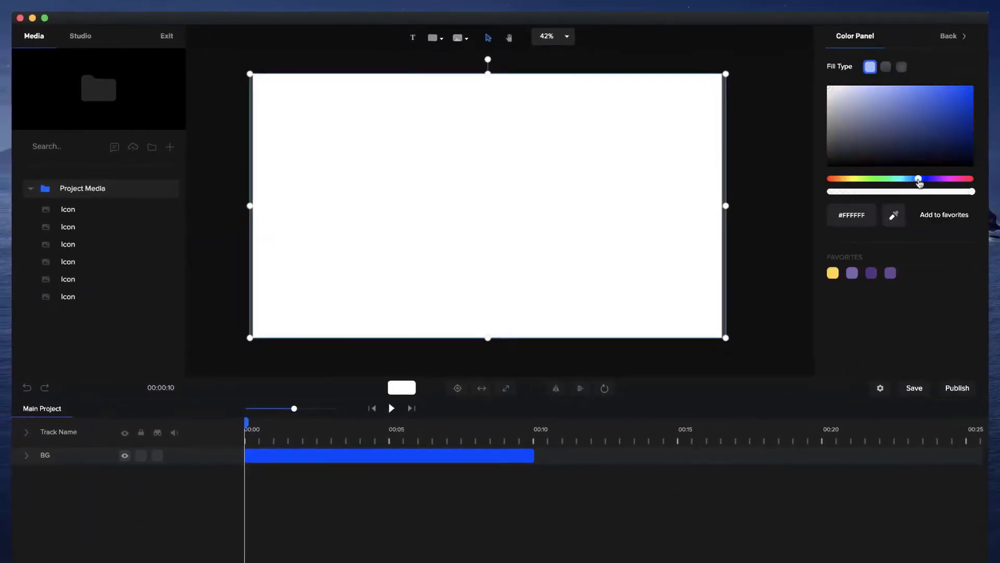
left_click_drag(944, 93, 927, 86)
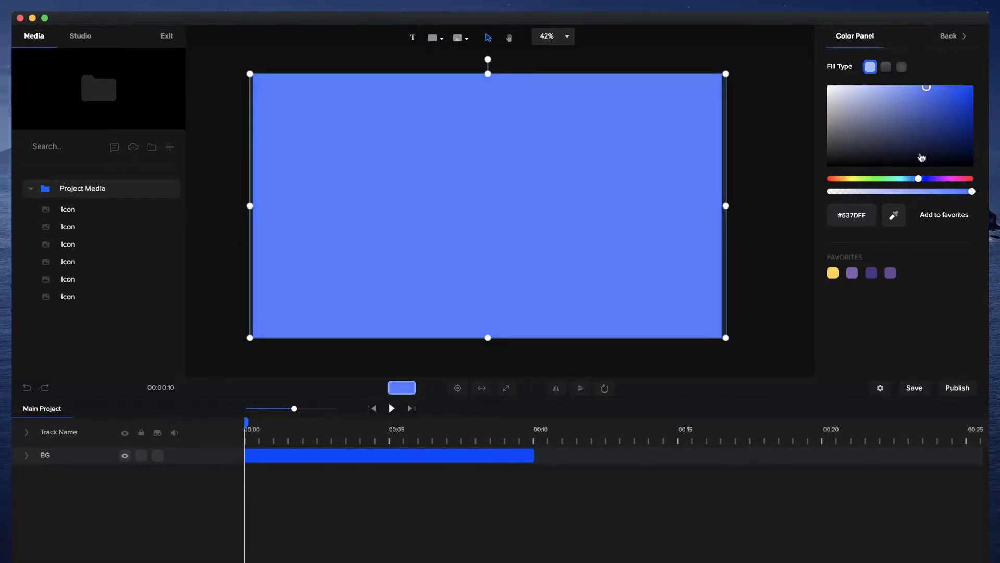
left_click(771, 188)
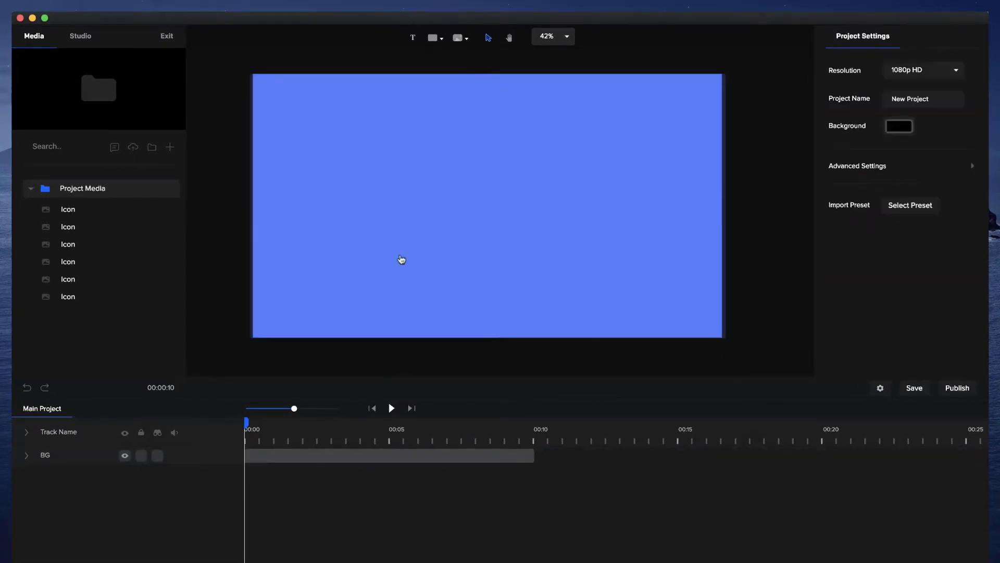
Step: Duplicate the BG rectangle and lower the selected one's upper edge so its centre is at about y 921
left_click(451, 119)
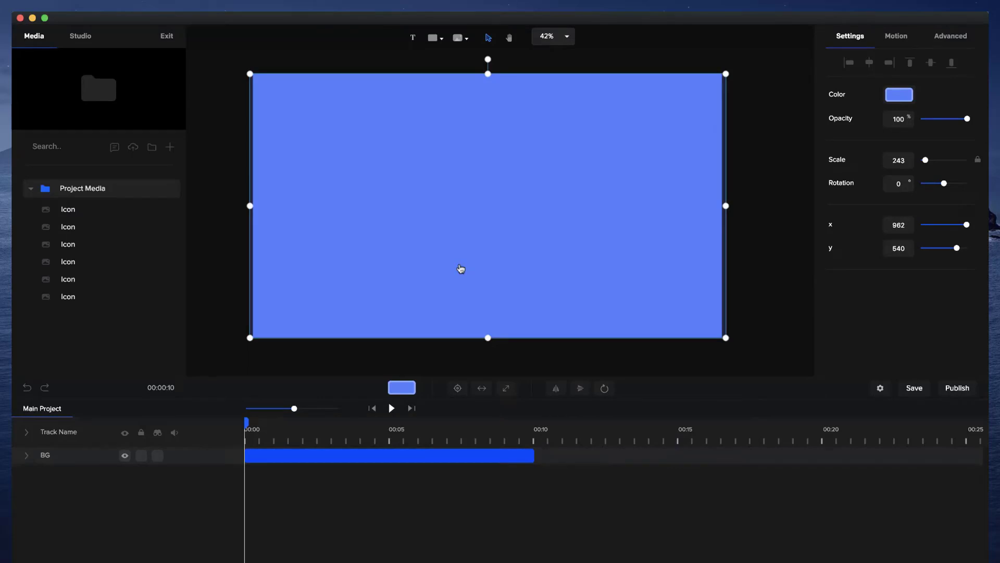
key("super+d")
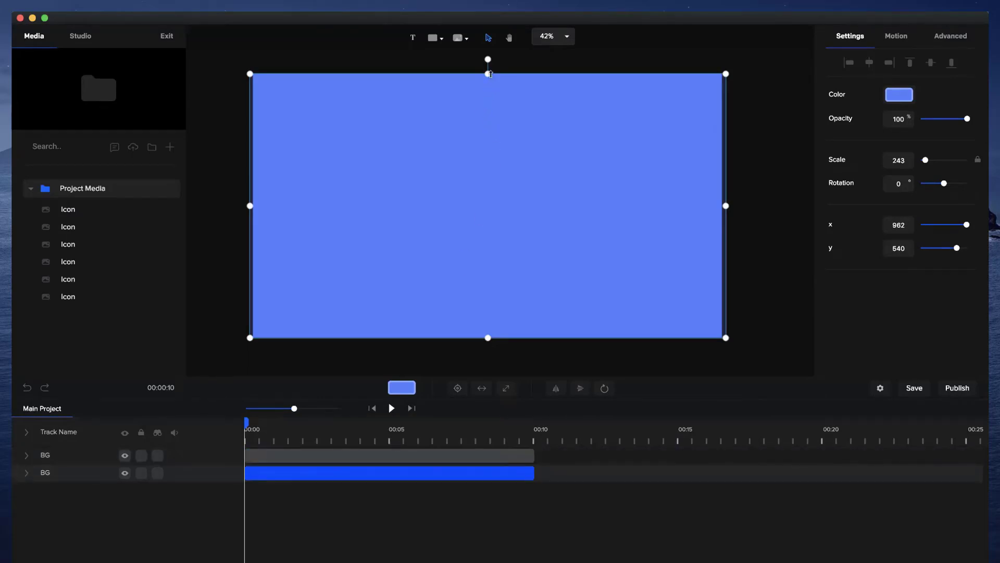
left_click_drag(490, 74, 489, 261)
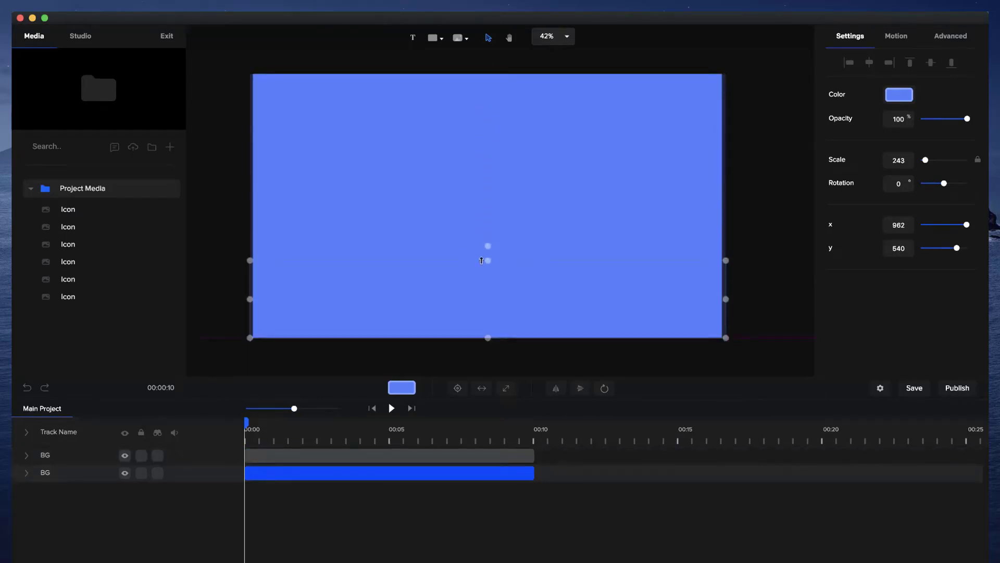
right_click(427, 460)
left_click(311, 527)
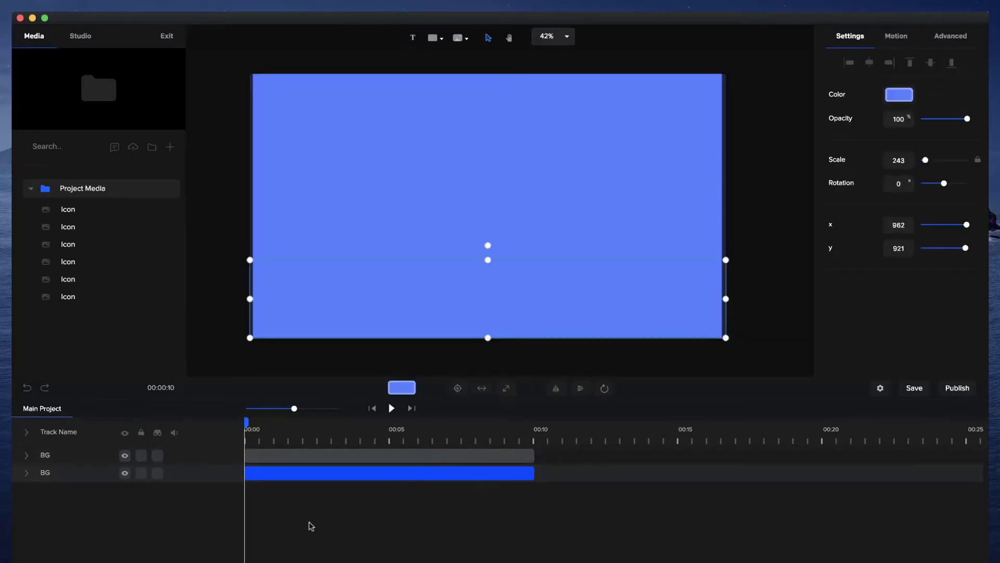
Step: Rename the uppermost BG track as GROUND
left_click(46, 456)
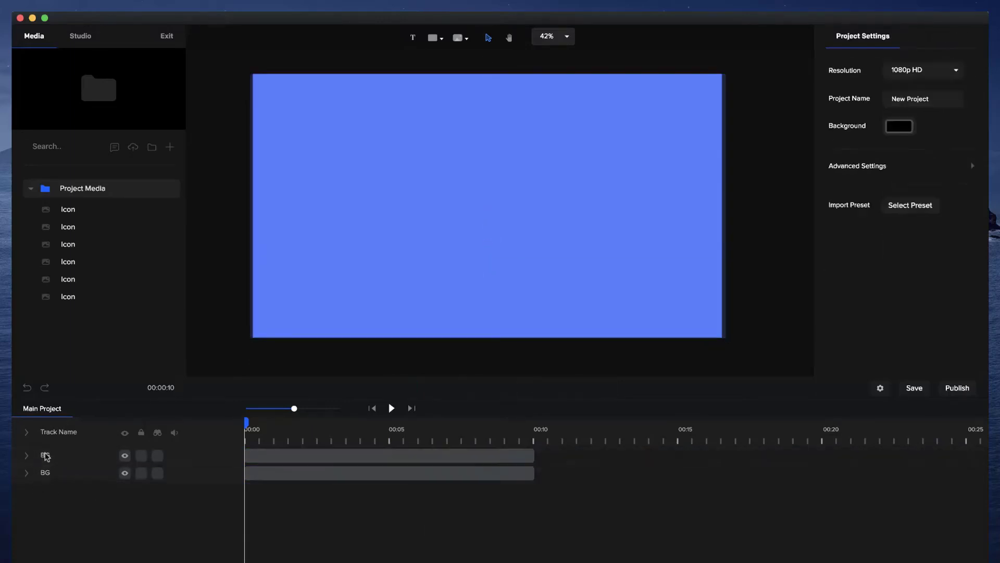
double_click(46, 454)
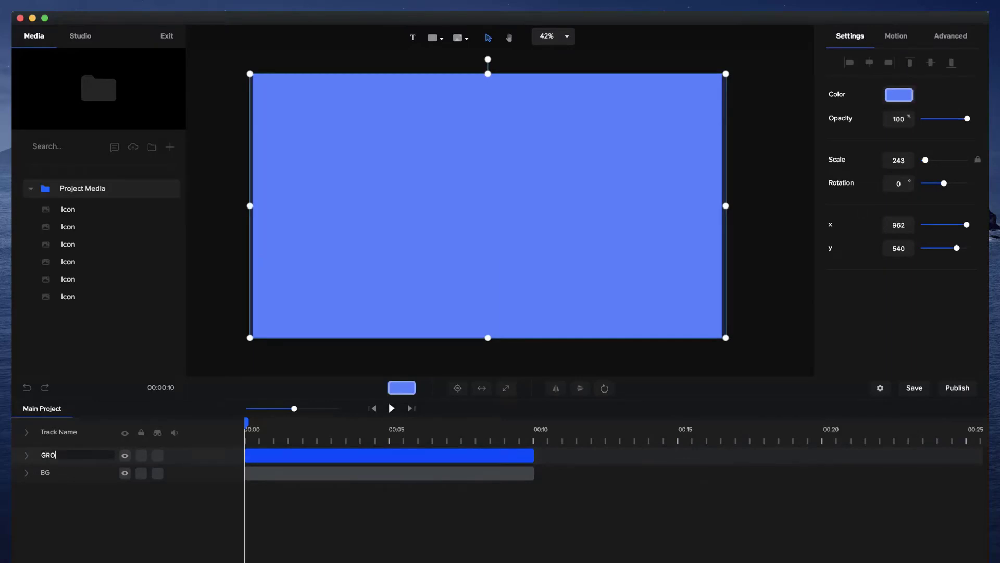
key("Return")
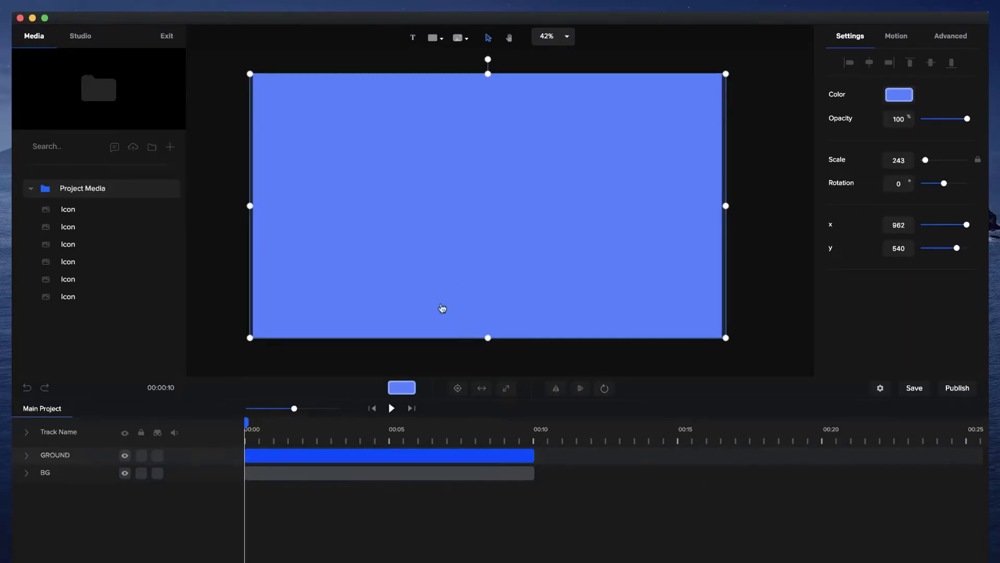
Step: Recolour the GROUND rectangle white (#FFFFFF) and shrink it to the lower part of the canvas, centred at about y 890
left_click(392, 452)
left_click(394, 452)
left_click(402, 388)
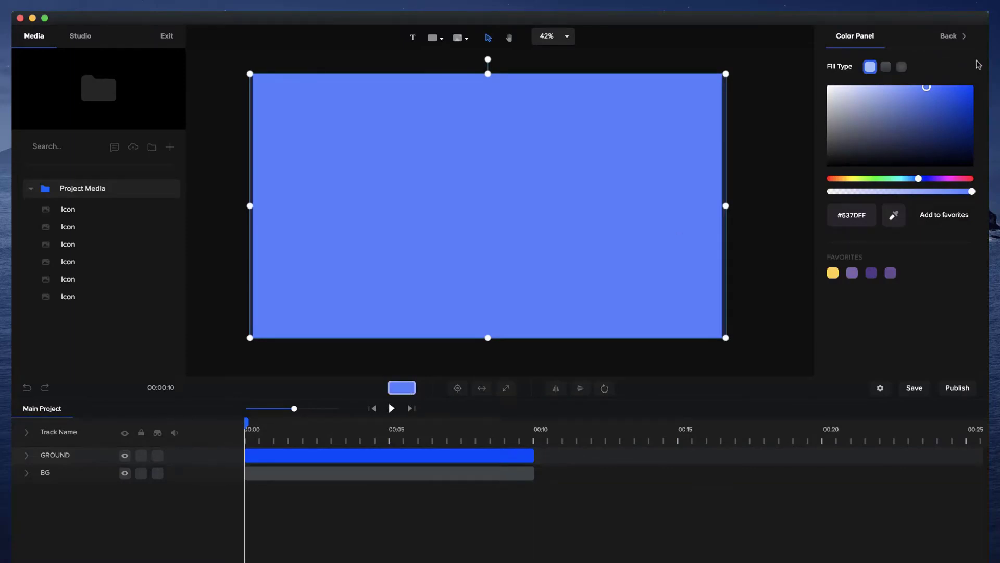
left_click_drag(913, 92, 799, 80)
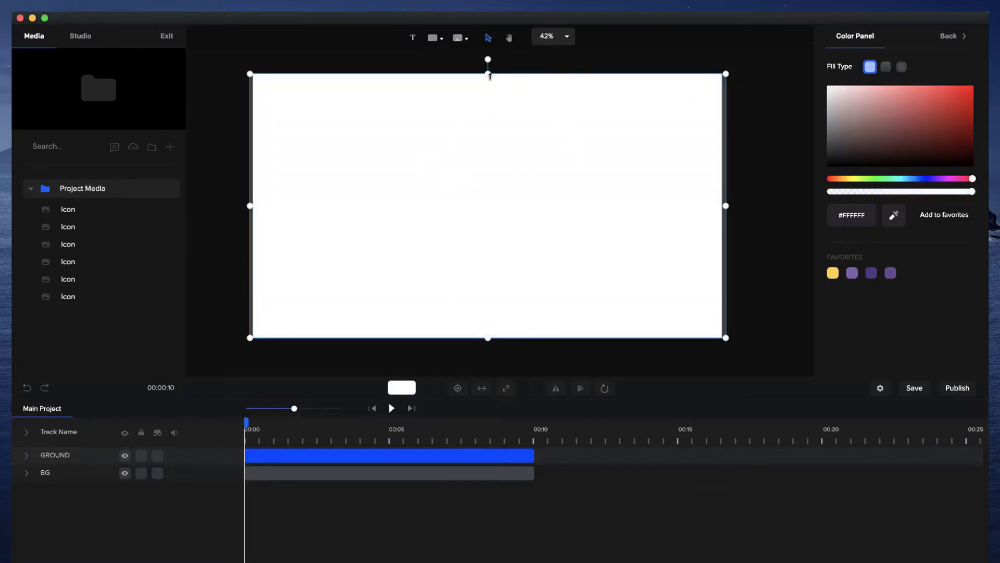
left_click_drag(489, 74, 485, 253)
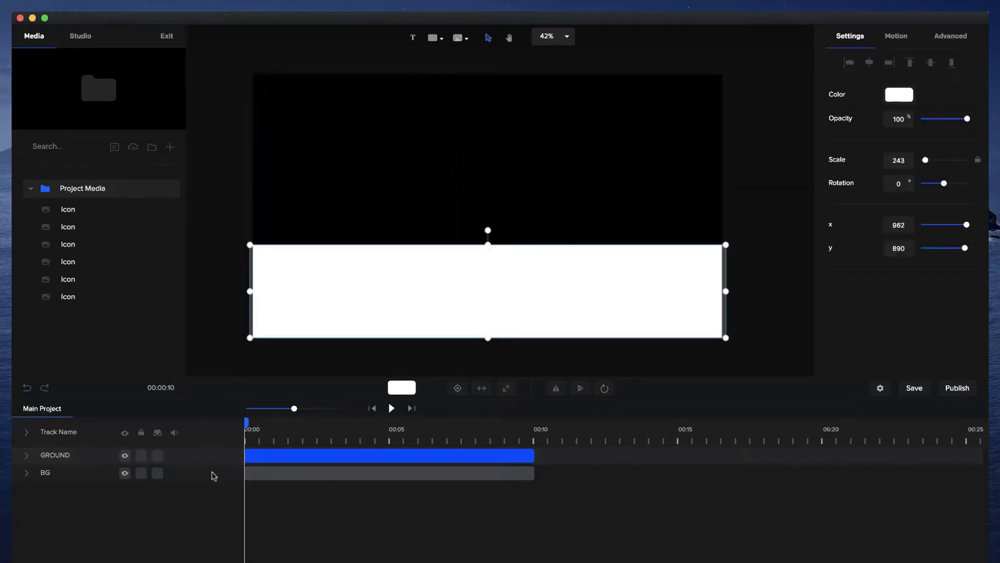
Step: Stretch the blue BG rectangle upward to cover the whole canvas and stack its track below GROUND
left_click_drag(54, 461, 53, 475)
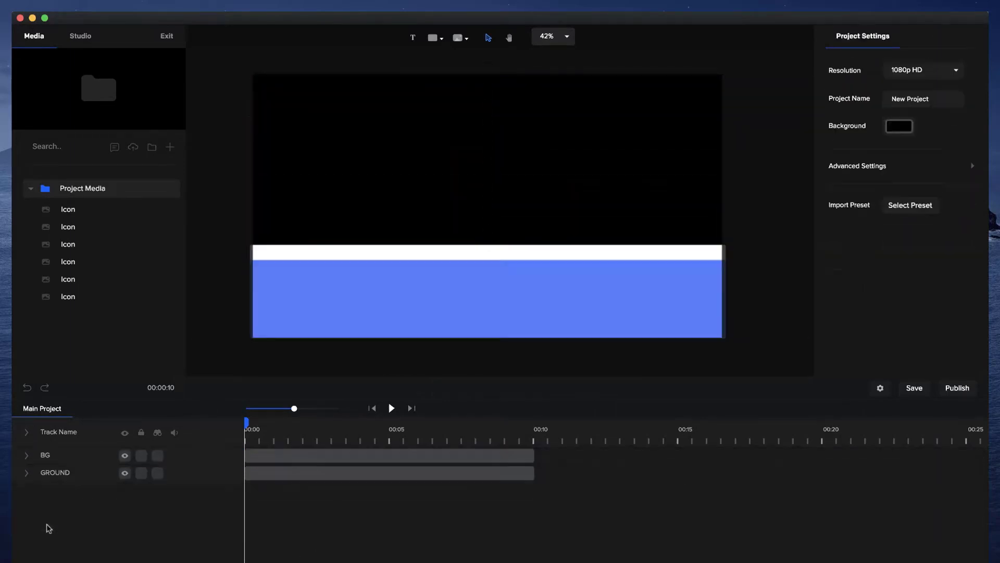
left_click(285, 454)
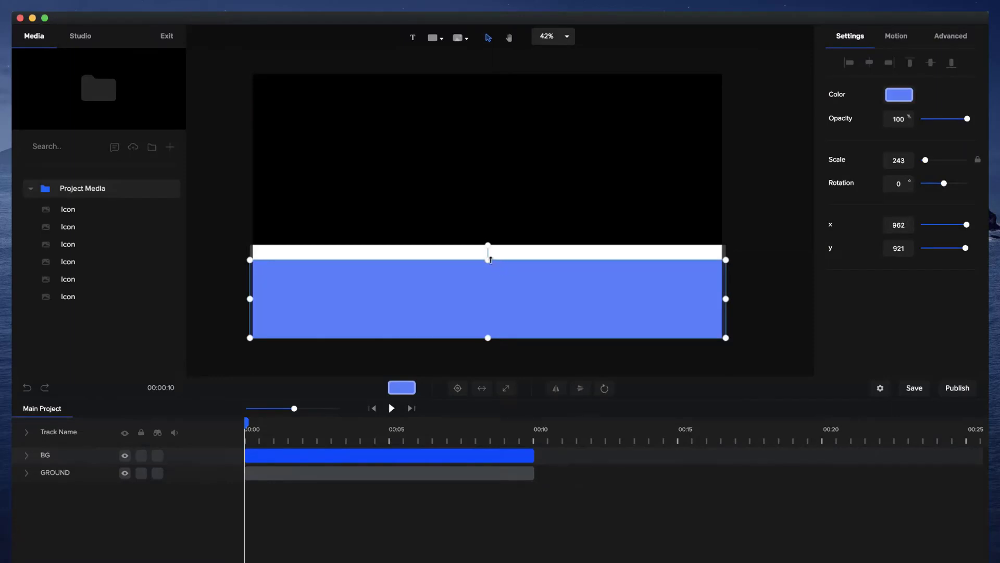
left_click_drag(490, 259, 488, 69)
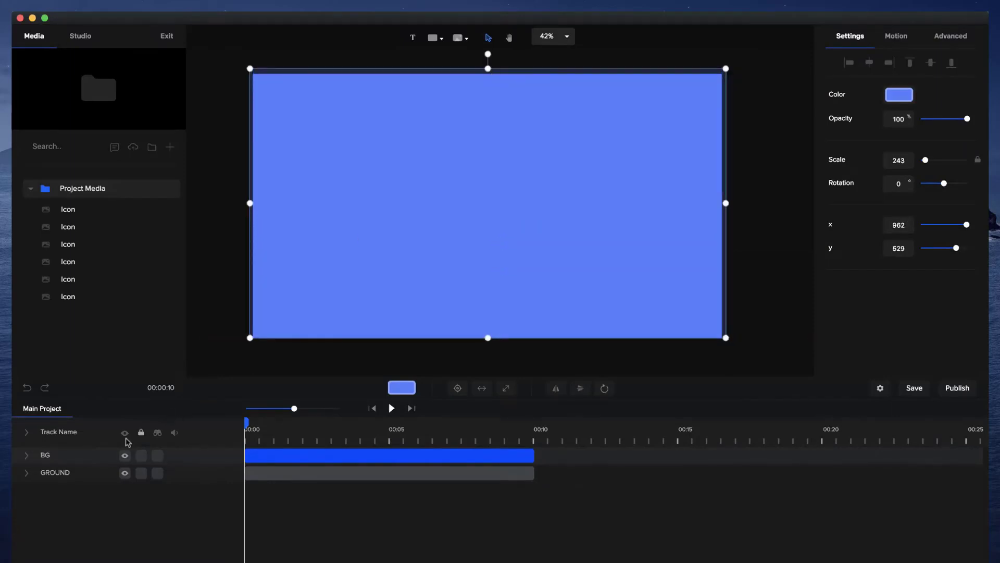
left_click_drag(93, 457, 92, 476)
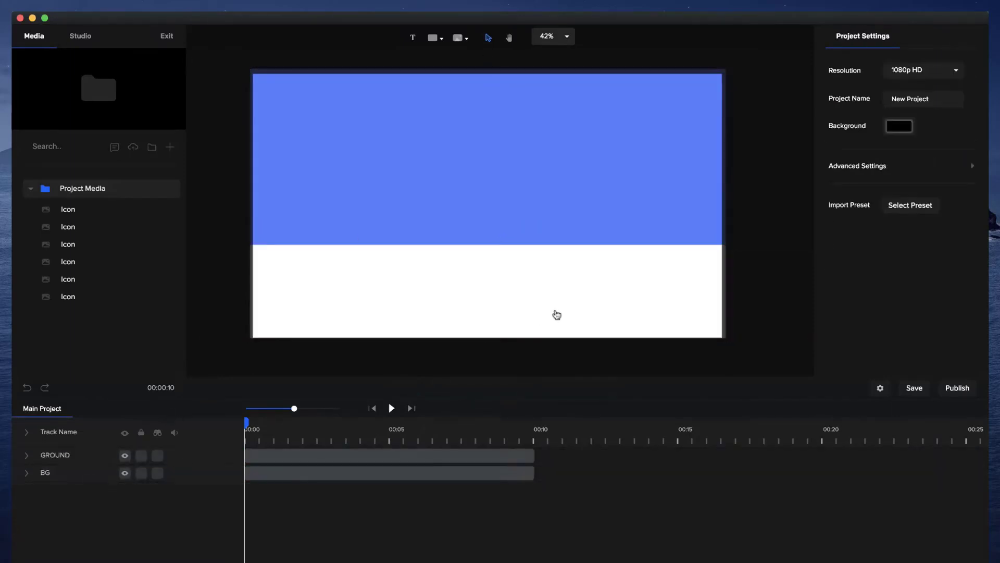
Step: Lower the white GROUND rectangle's upper edge so that its centre is at about y 934
left_click(557, 315)
left_click_drag(488, 245, 488, 266)
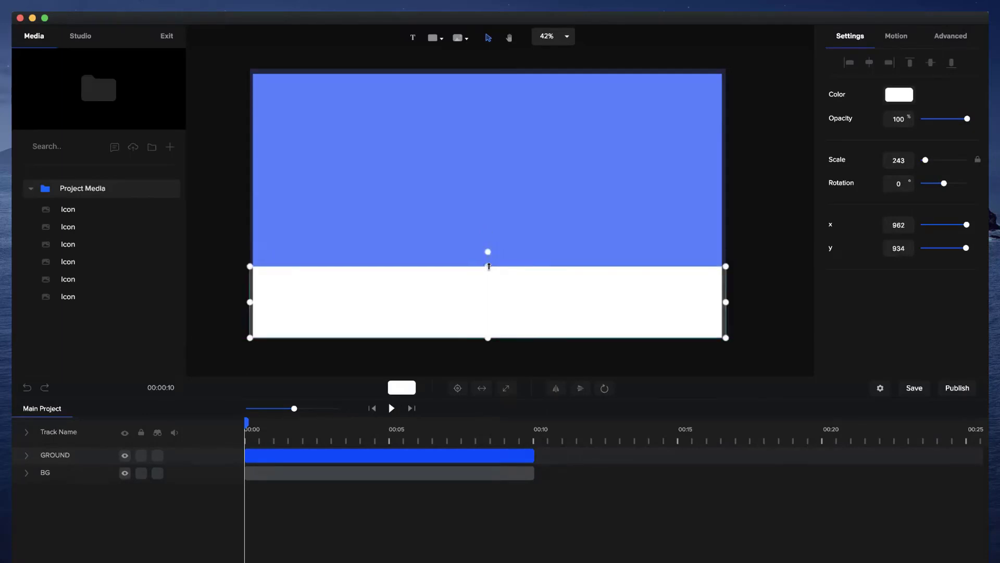
left_click(761, 245)
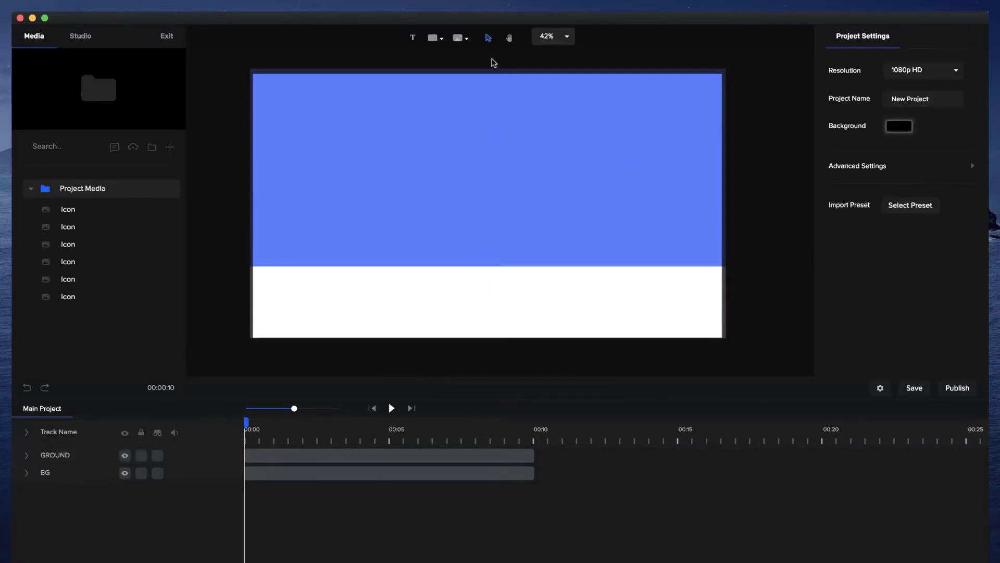
Step: Insert the beige city skyline from the SVG graphics found with the search term "city"
left_click(458, 37)
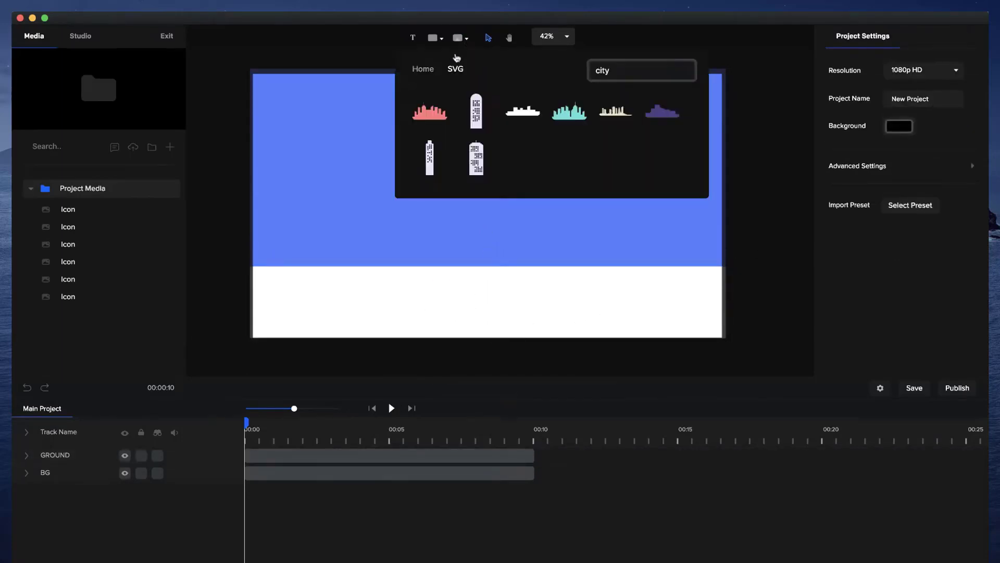
left_click(424, 69)
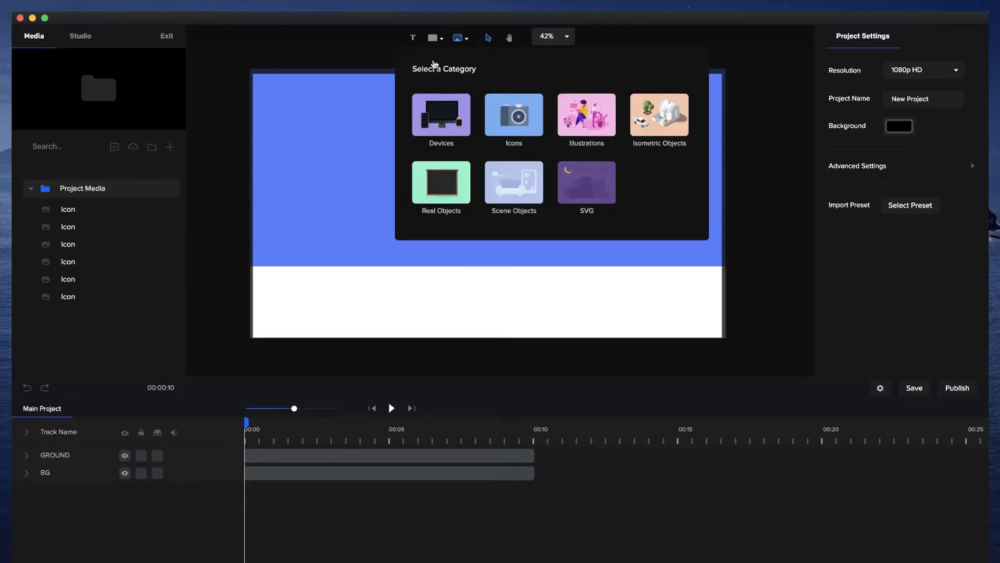
left_click(602, 183)
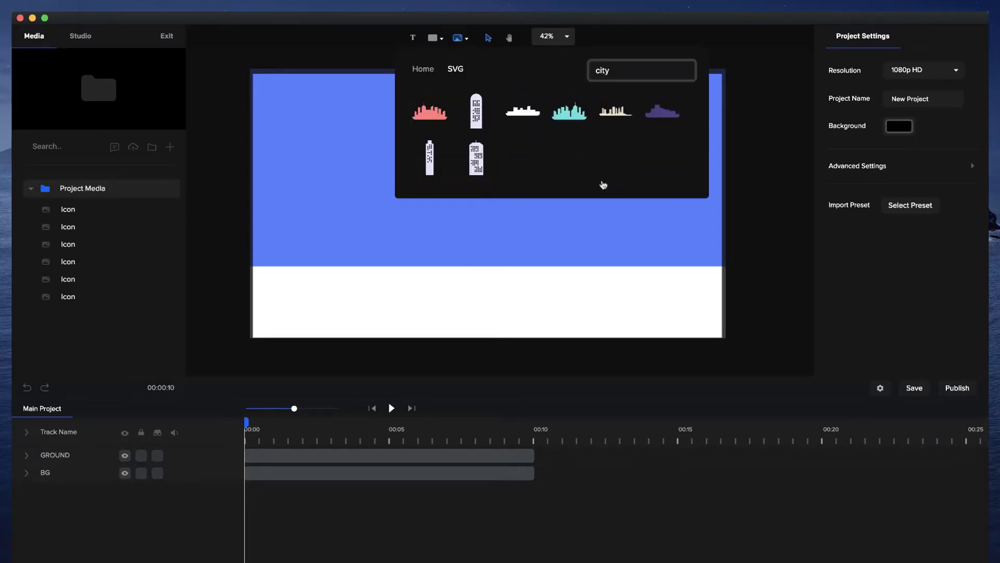
left_click(618, 60)
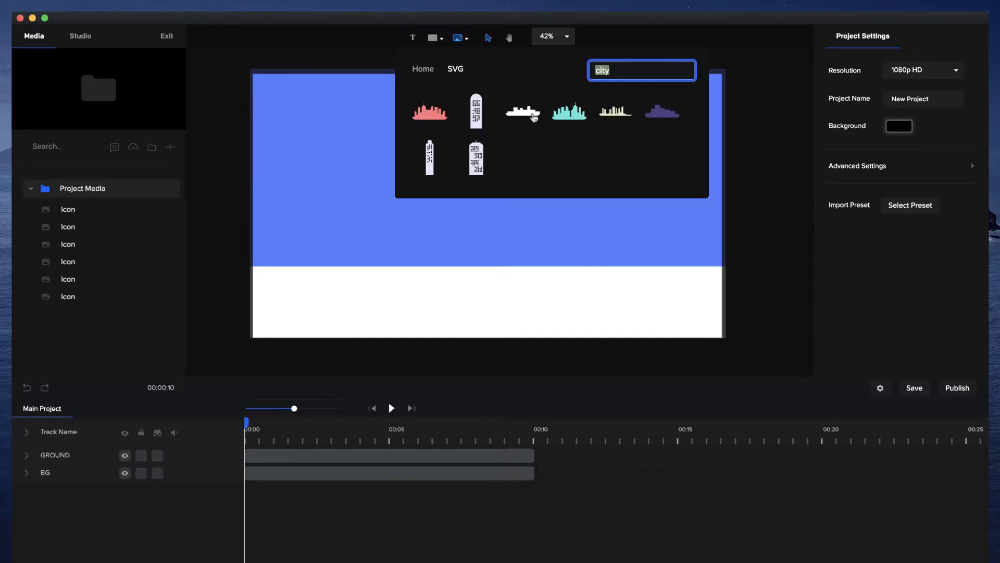
left_click(621, 114)
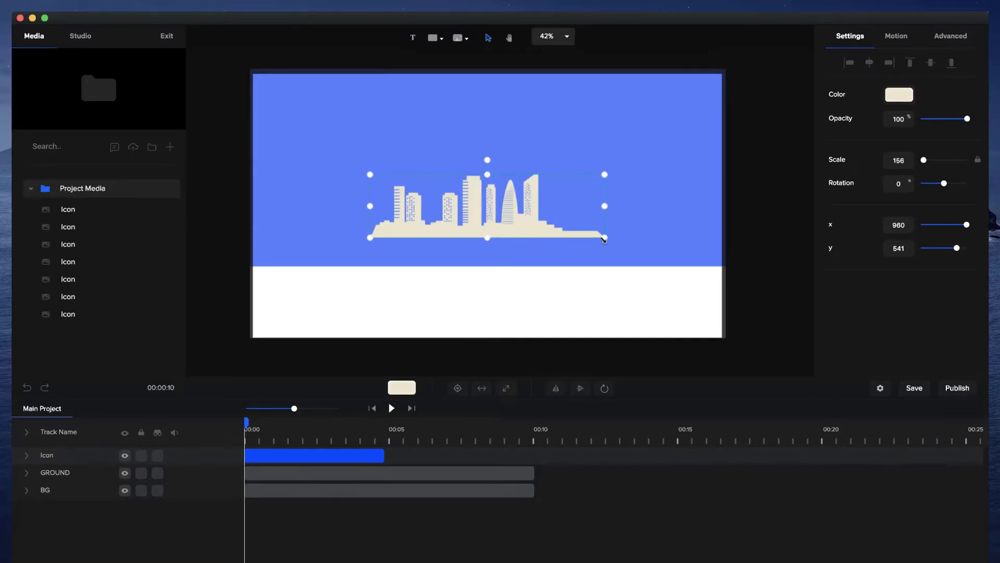
Step: Enlarge the skyline to scale 352, place it on the ground's edge at about x 1060, y 502, and rename its track CITY
left_click_drag(604, 239, 903, 321)
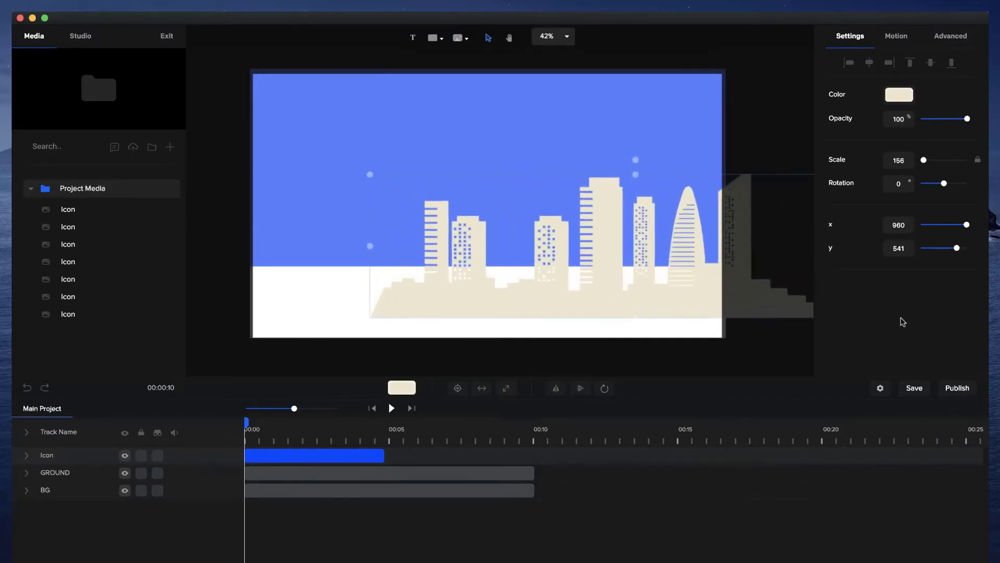
left_click_drag(732, 319, 606, 258)
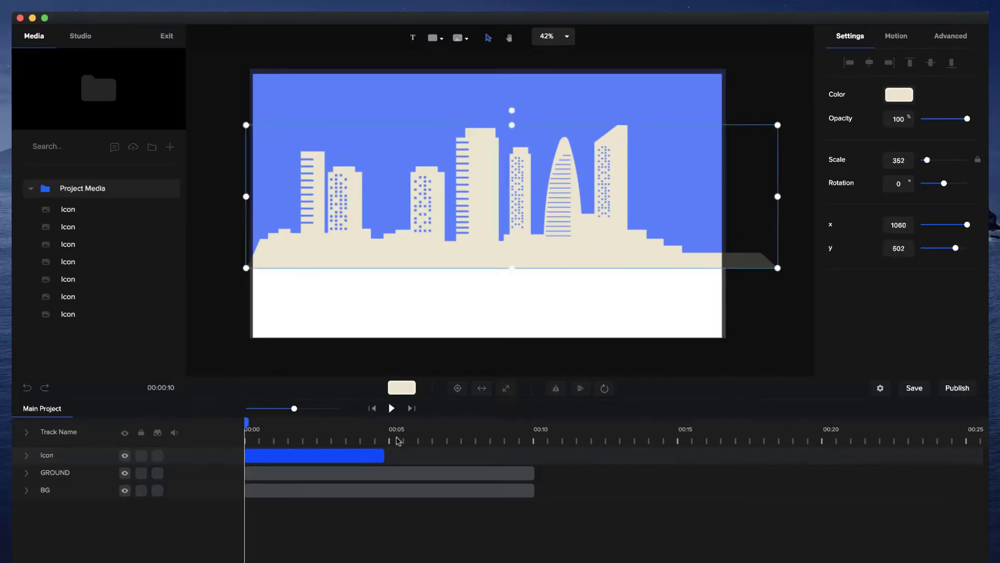
double_click(48, 455)
key("Return")
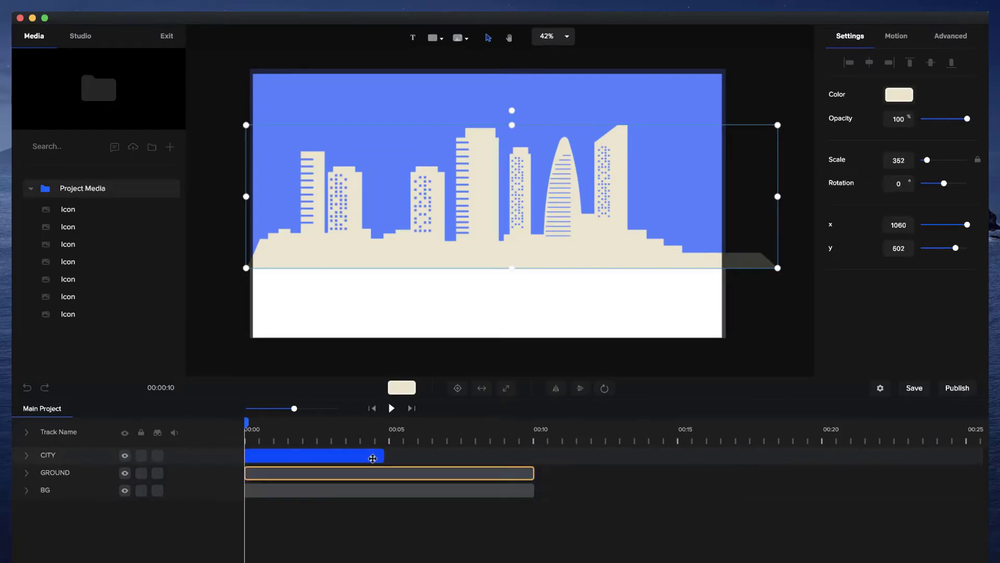
Step: Recolour the CITY skyline by sampling the sky blue and adjusting it to the lighter blue #668FFF
left_click(402, 388)
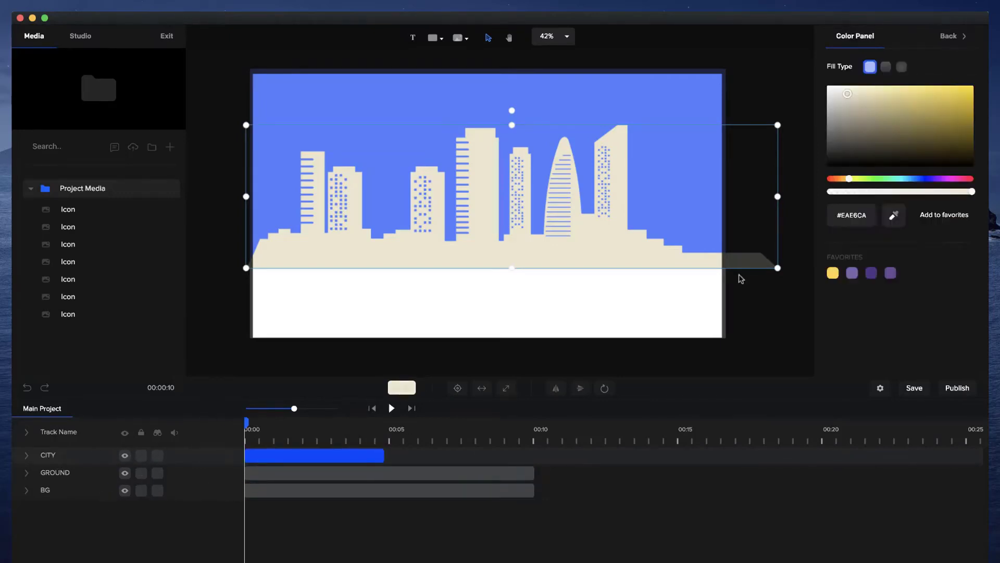
left_click(893, 216)
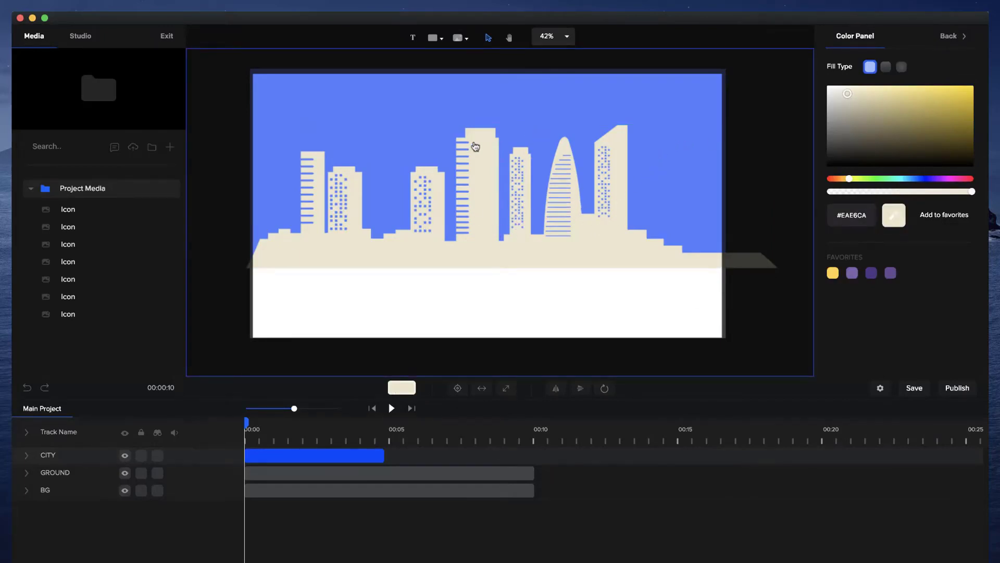
scroll(474, 145, "up", 5)
scroll(475, 145, "up", 1)
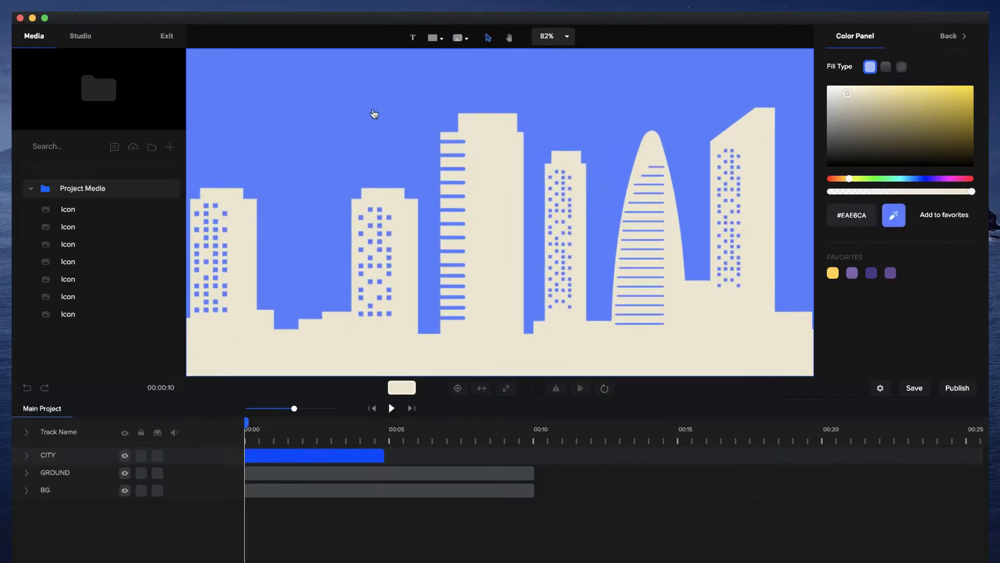
left_click(395, 135)
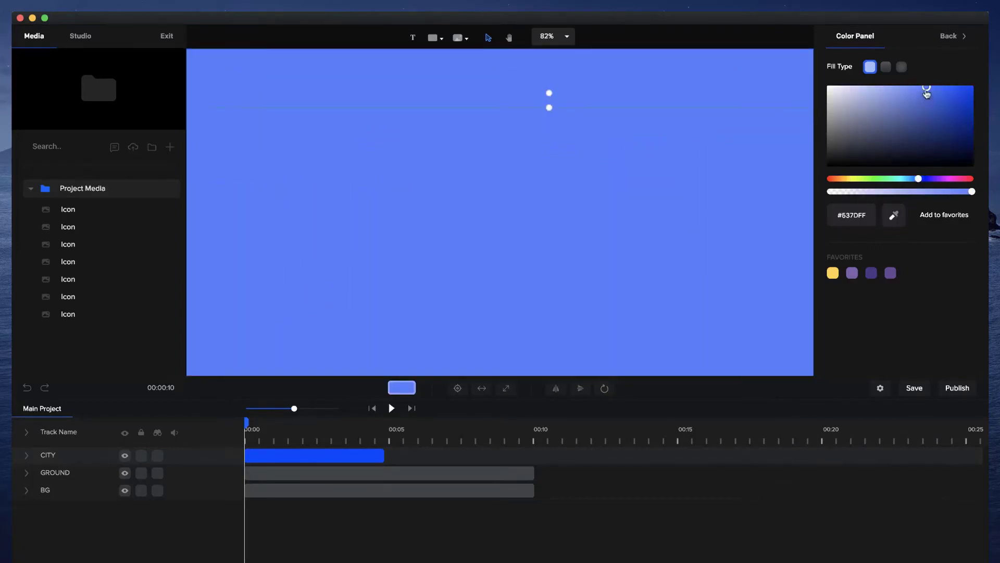
mouse_move(928, 90)
left_mouse_down()
mouse_move(915, 87)
mouse_move(928, 92)
left_mouse_up()
scroll(631, 226, "down", 5)
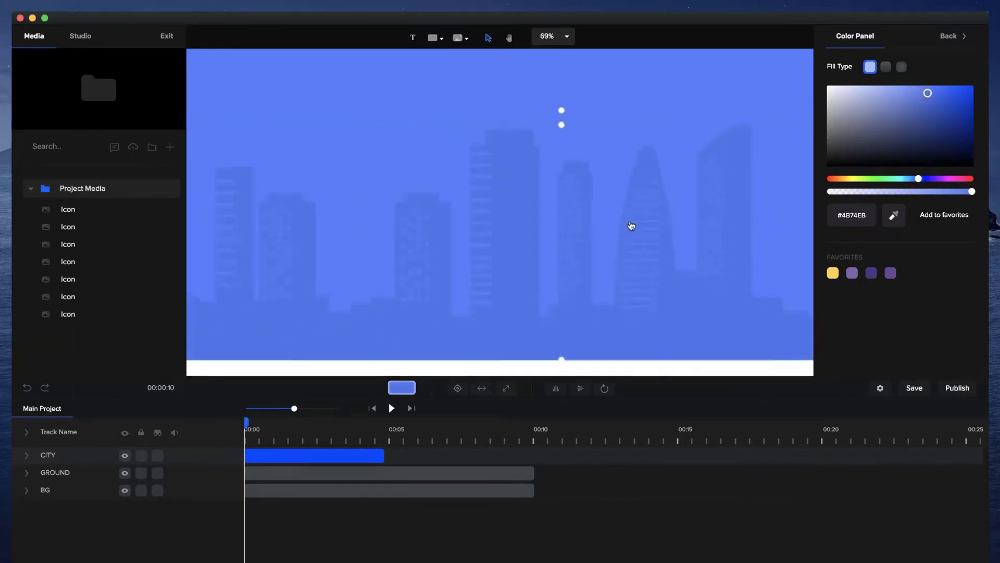
scroll(631, 225, "up", 1)
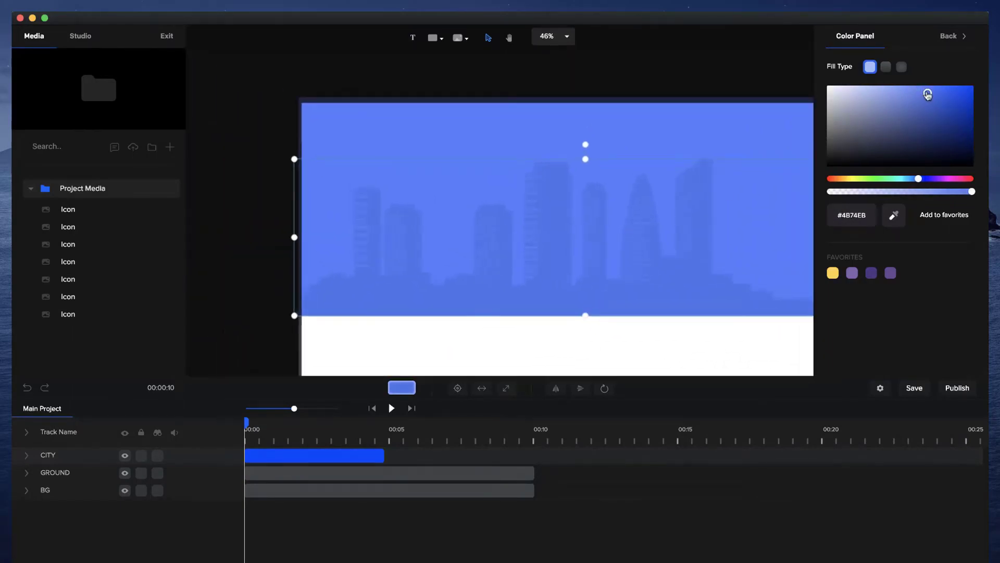
left_click_drag(928, 94, 914, 84)
left_click(764, 76)
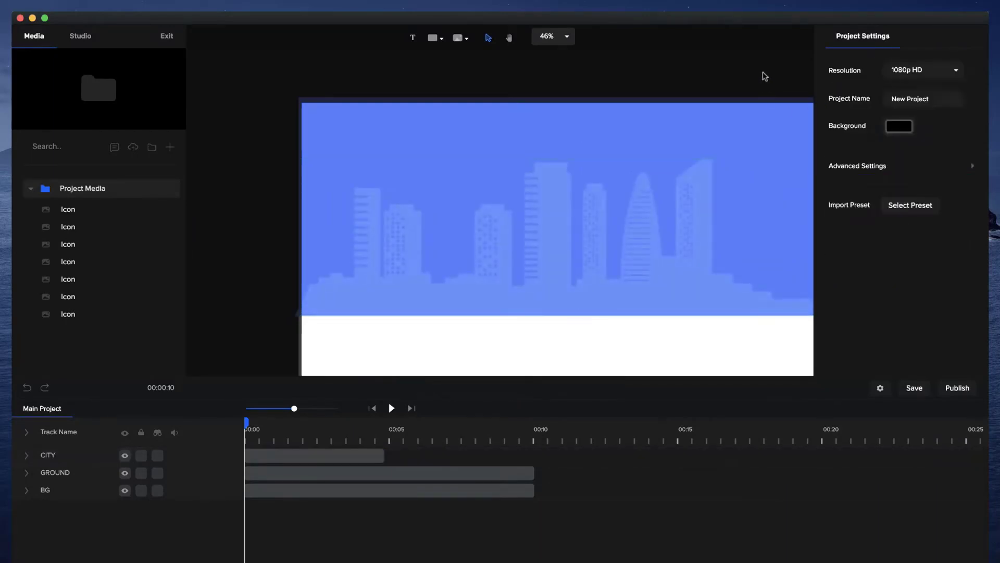
Step: Recolour the white GROUND rectangle by sampling the skyline's blue and adjusting it to a darker shade
left_click_drag(765, 76, 694, 58)
key("v")
left_click(573, 316)
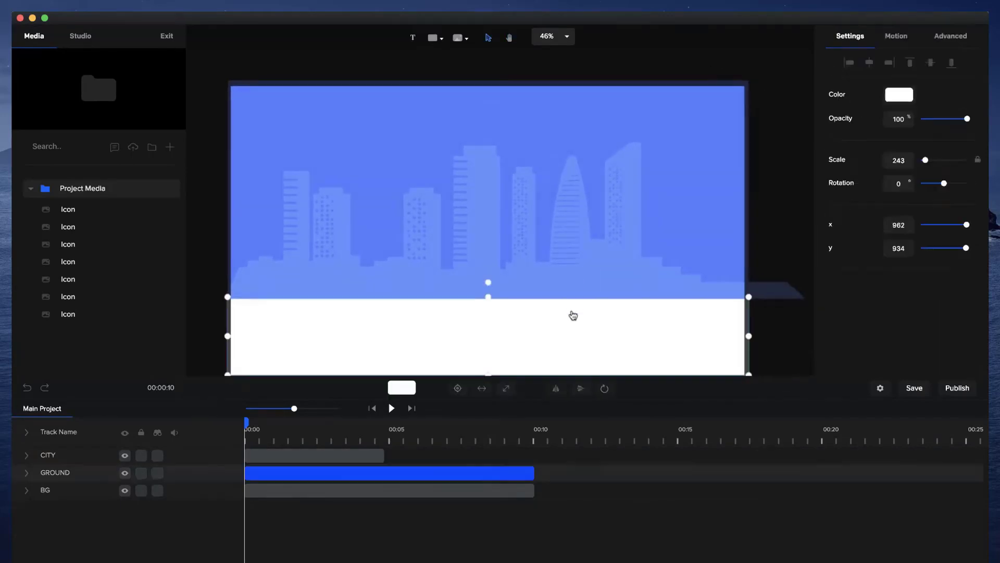
left_click(899, 94)
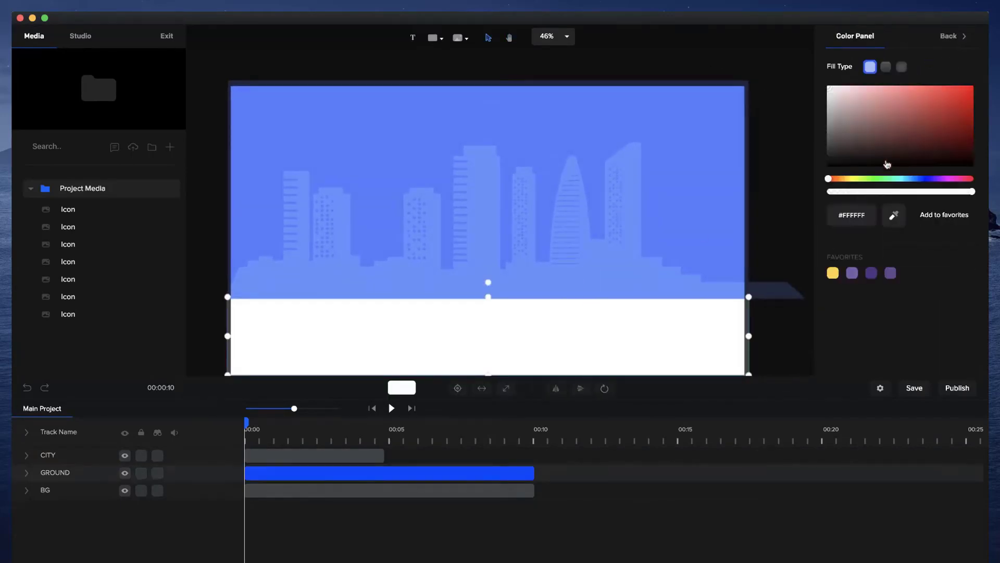
left_click(894, 215)
left_click(617, 265)
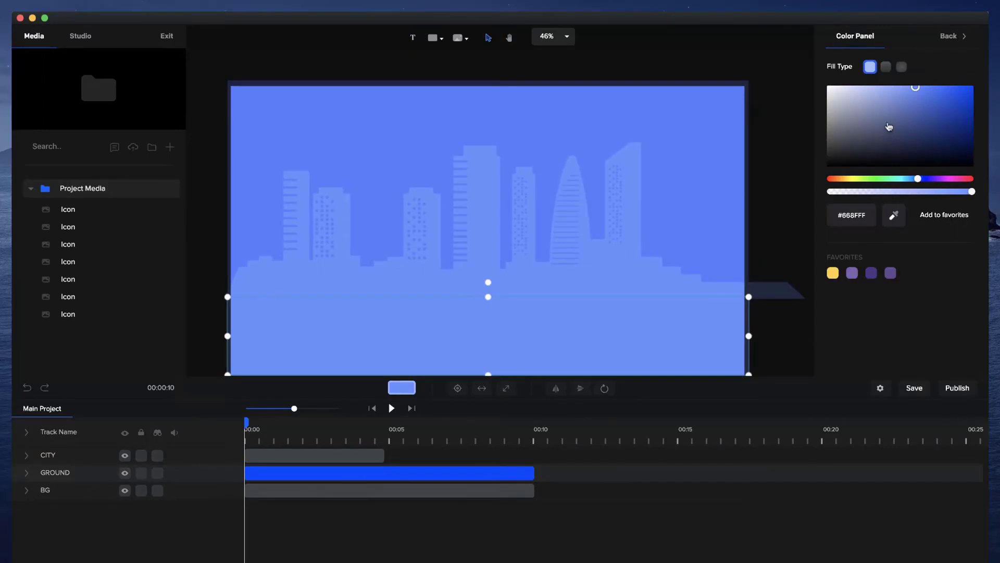
mouse_move(918, 92)
left_mouse_down()
mouse_move(927, 94)
mouse_move(883, 85)
mouse_move(928, 97)
left_mouse_up()
left_click(788, 178)
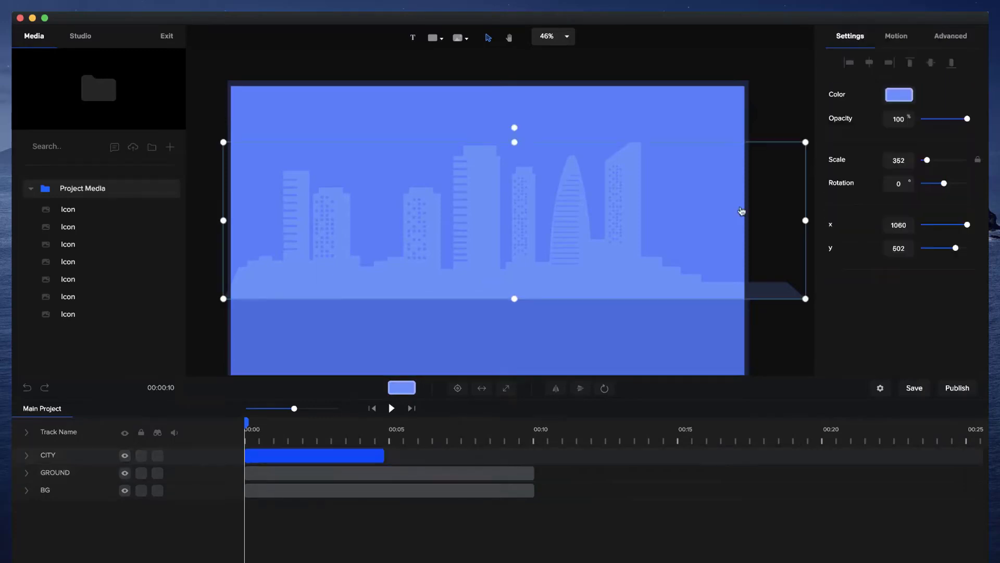
Step: Add the Superhero Guy from the Supreme characters and position him at about x 1217, y 559
key("h")
left_click_drag(695, 250, 686, 232)
key("v")
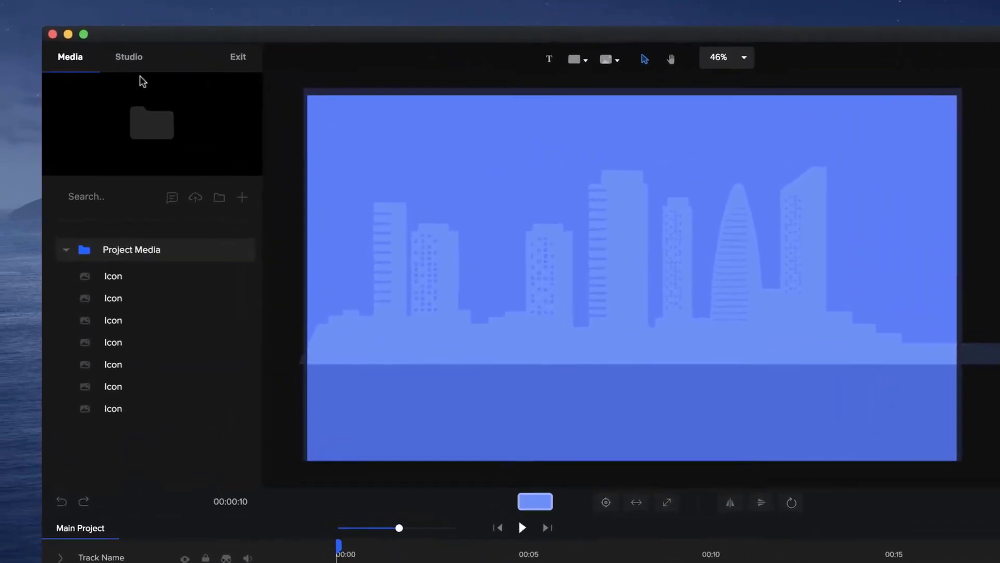
left_click(139, 67)
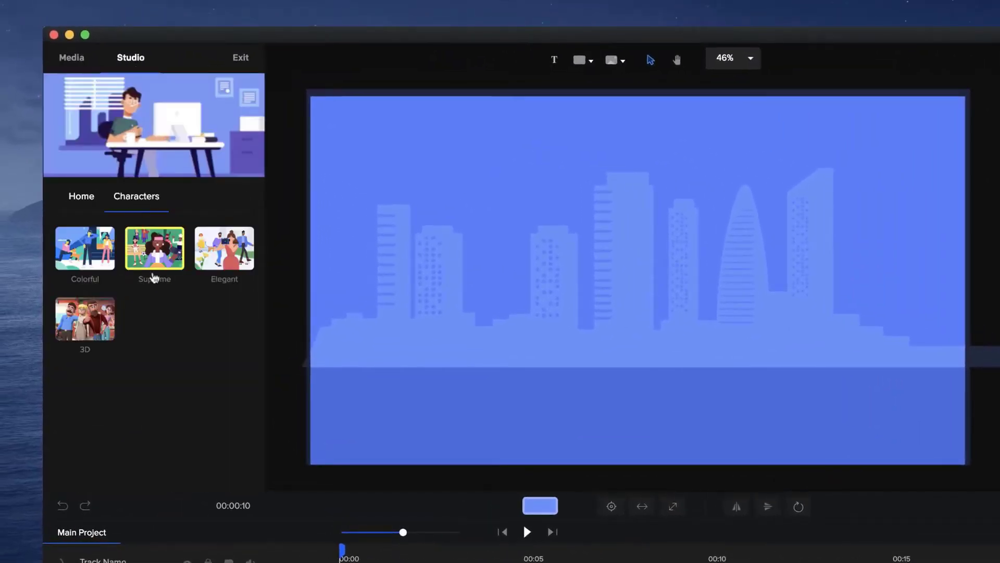
left_click(154, 257)
scroll(159, 344, "down", 5)
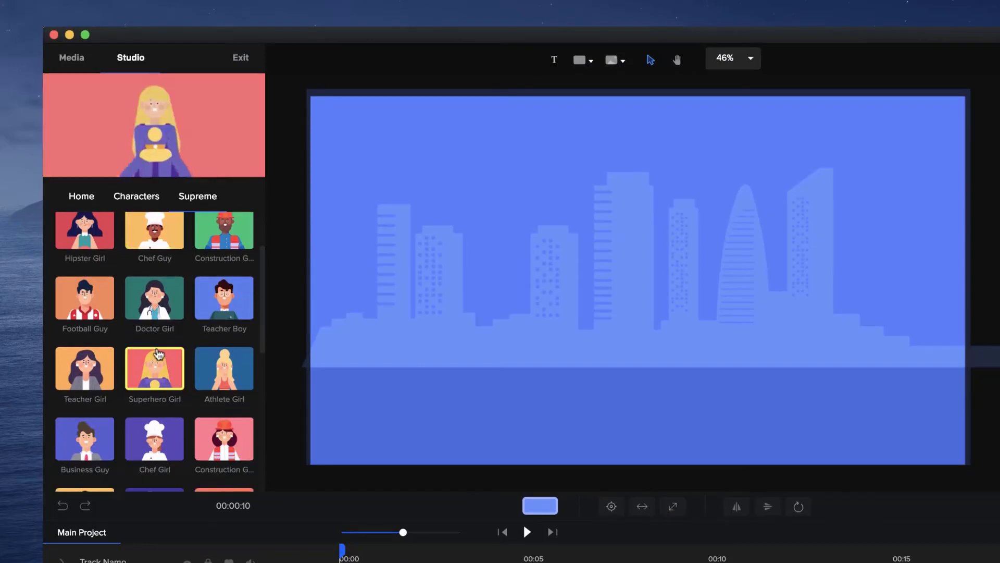
scroll(157, 354, "down", 3)
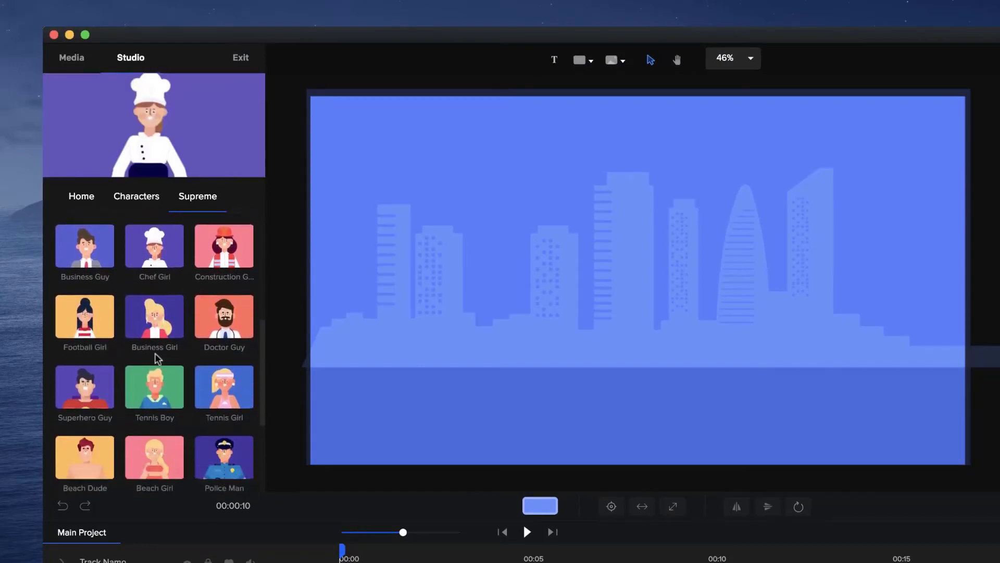
left_click_drag(96, 388, 484, 339)
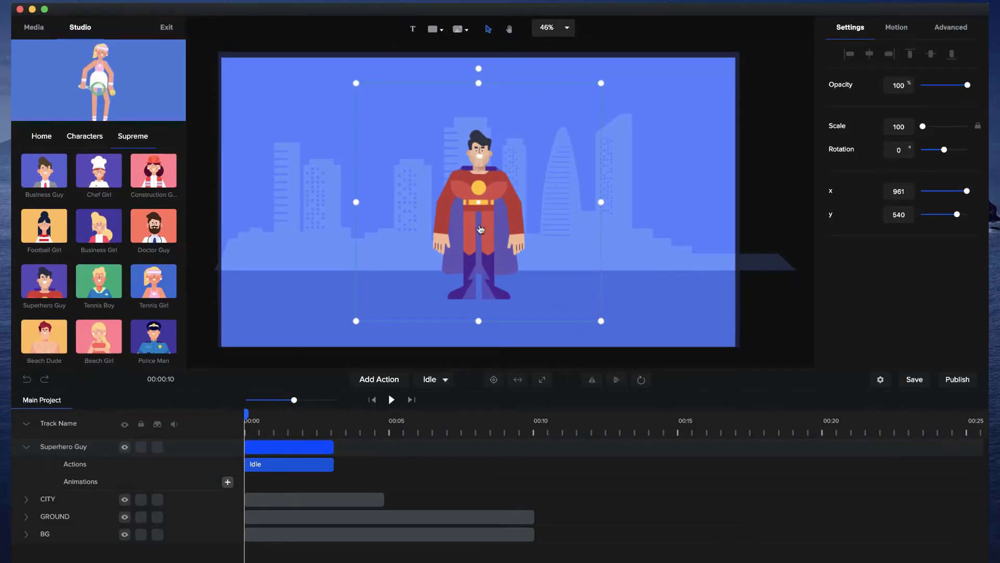
left_click_drag(476, 229, 549, 235)
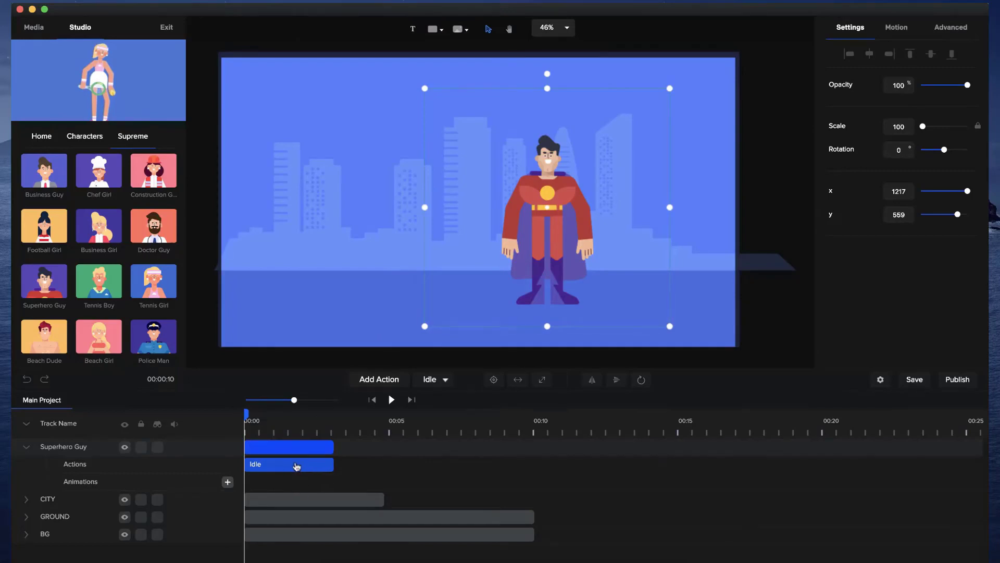
Step: Change the Superhero Guy's Idle action to Flying and play the scene to preview it
left_click(278, 472)
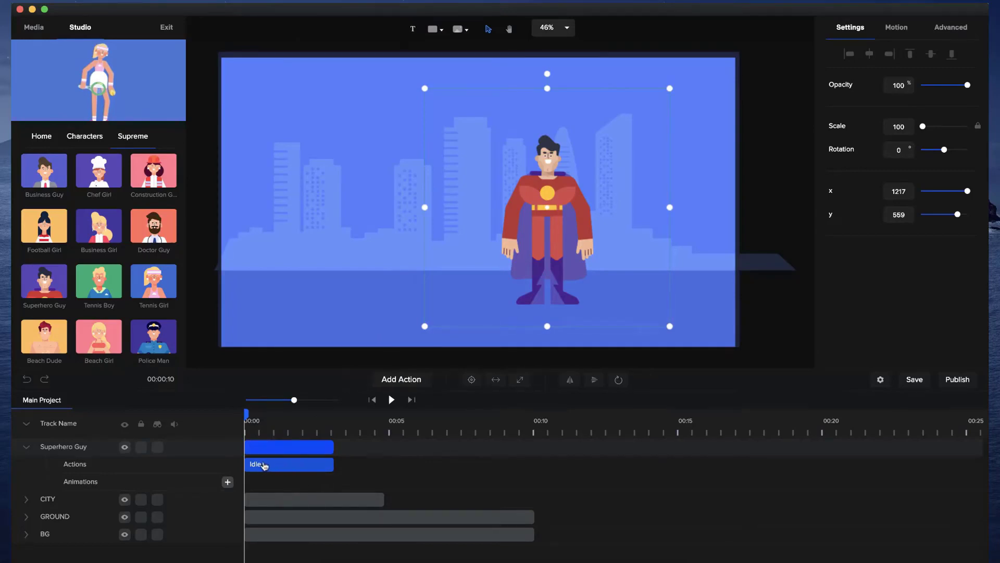
left_click(306, 471)
left_click(432, 387)
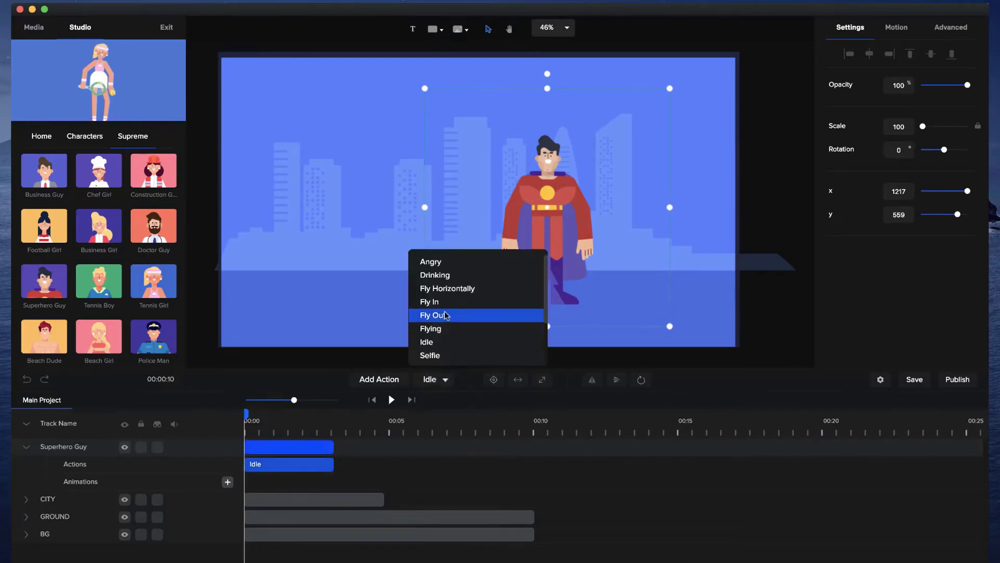
scroll(443, 315, "down", 1)
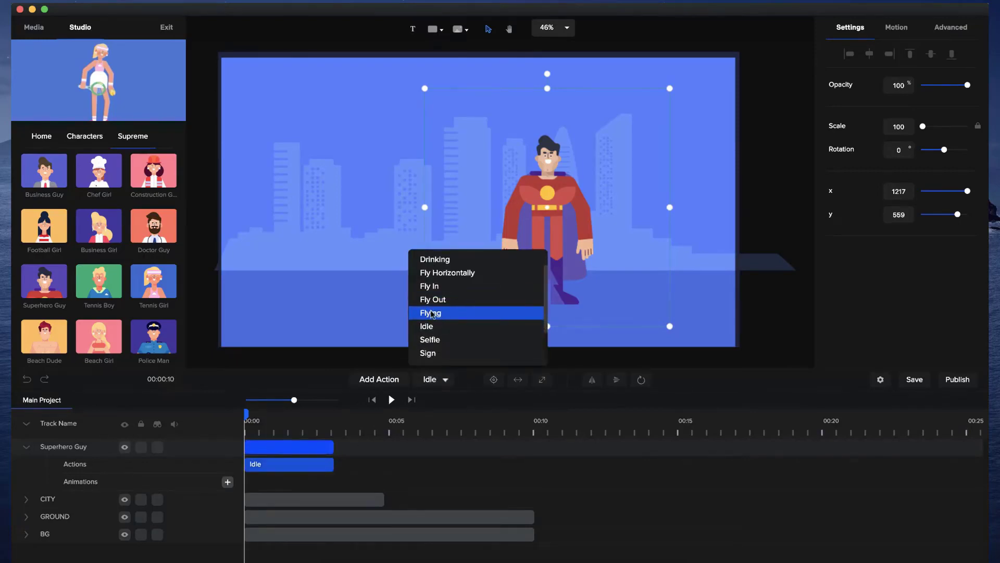
left_click(432, 314)
left_click(391, 399)
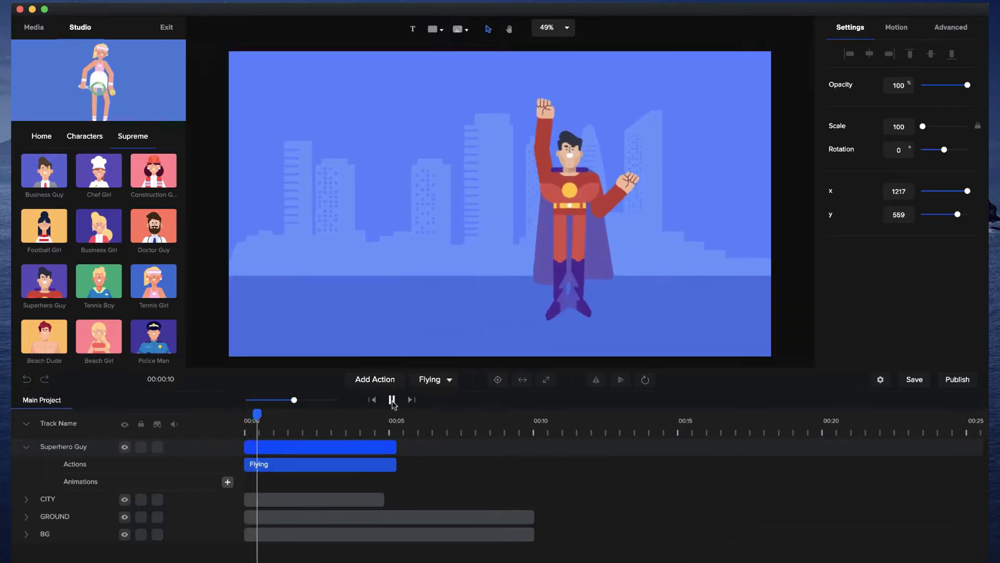
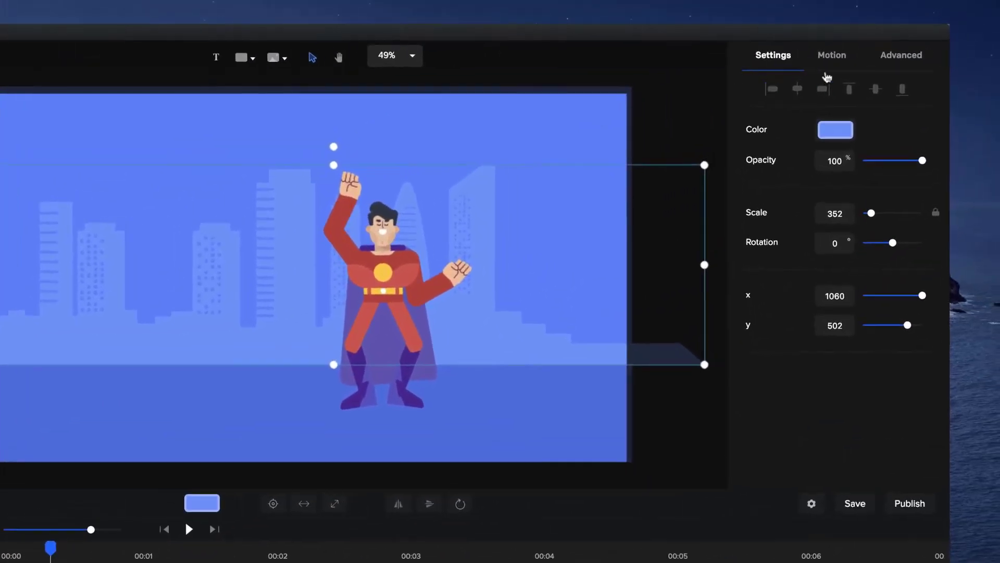
Step: Apply the Slide Bottom exit motion to the CITY skyline
left_click(896, 29)
left_click(808, 195)
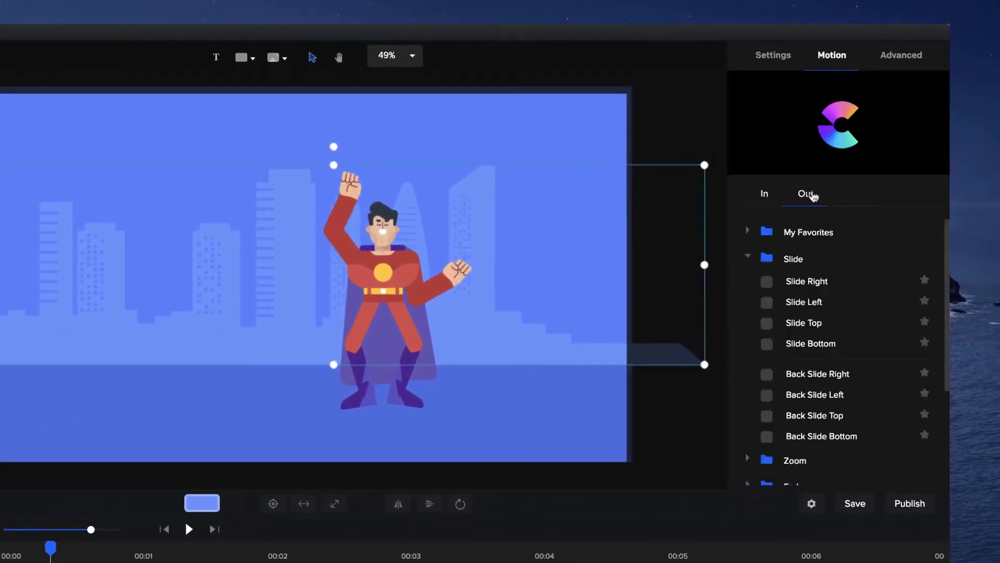
left_click(767, 345)
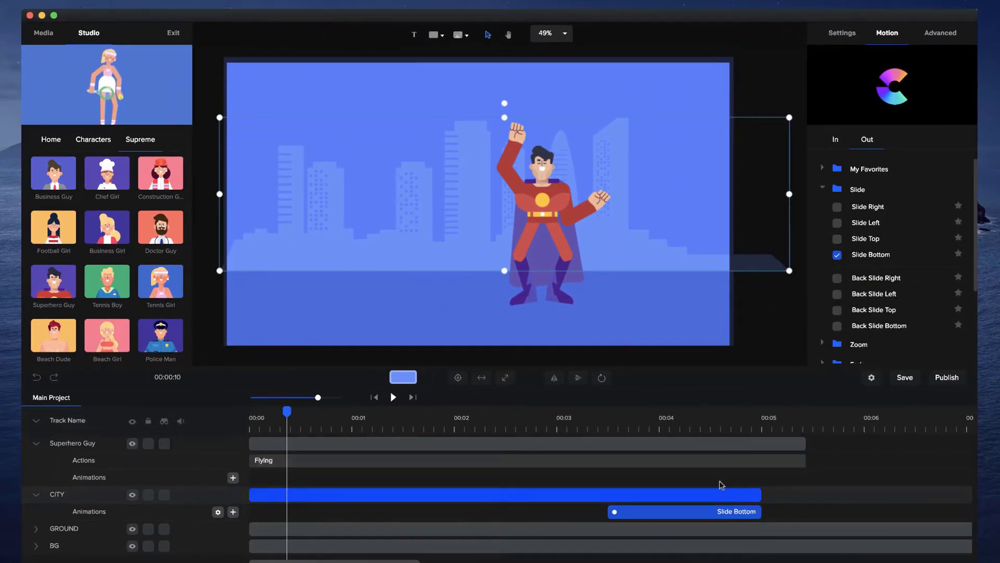
Step: Shorten the CITY clip to about 1.5 seconds so the Slide Bottom animation spans nearly its whole length
left_click_drag(760, 494, 412, 491)
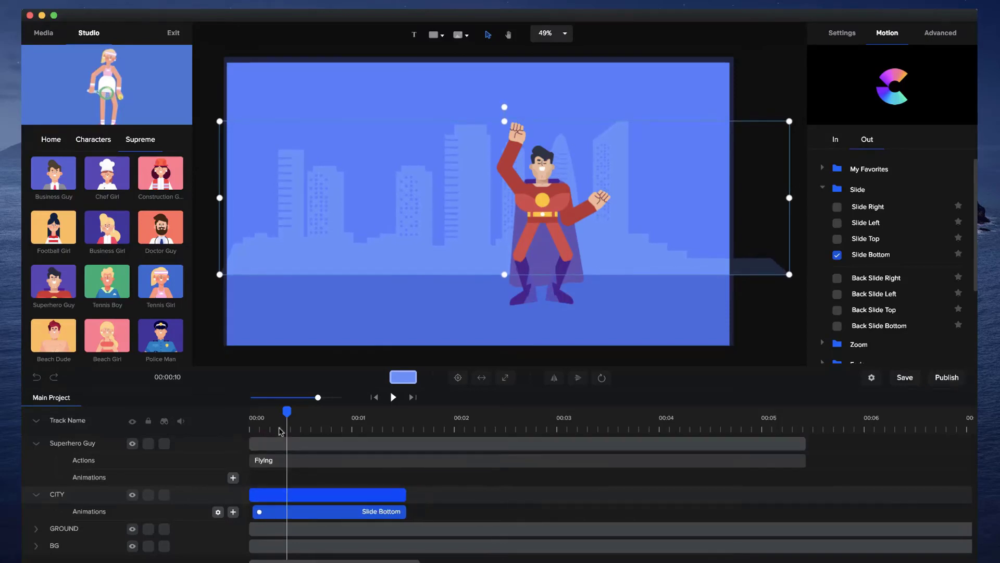
left_click(396, 490)
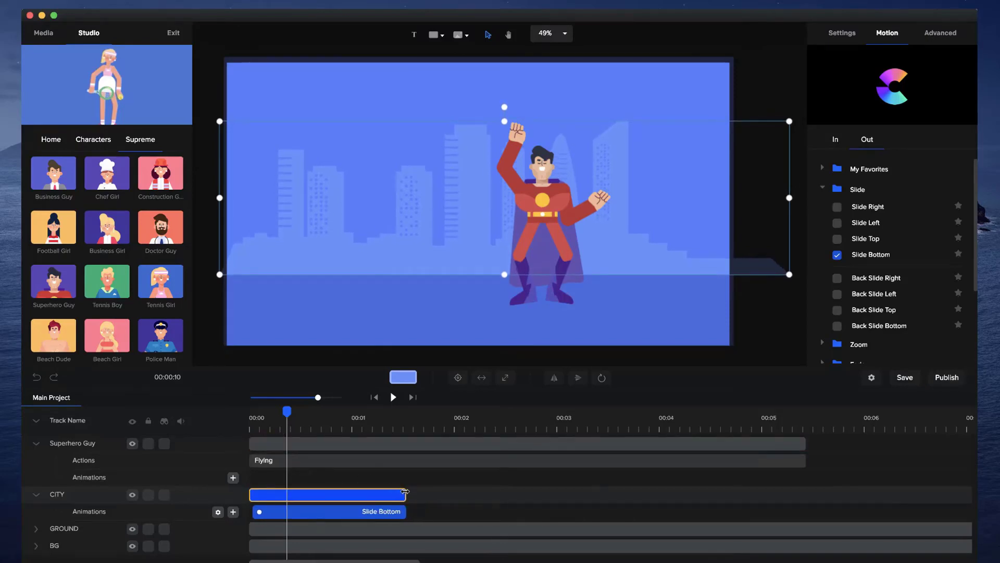
left_click_drag(405, 491, 403, 491)
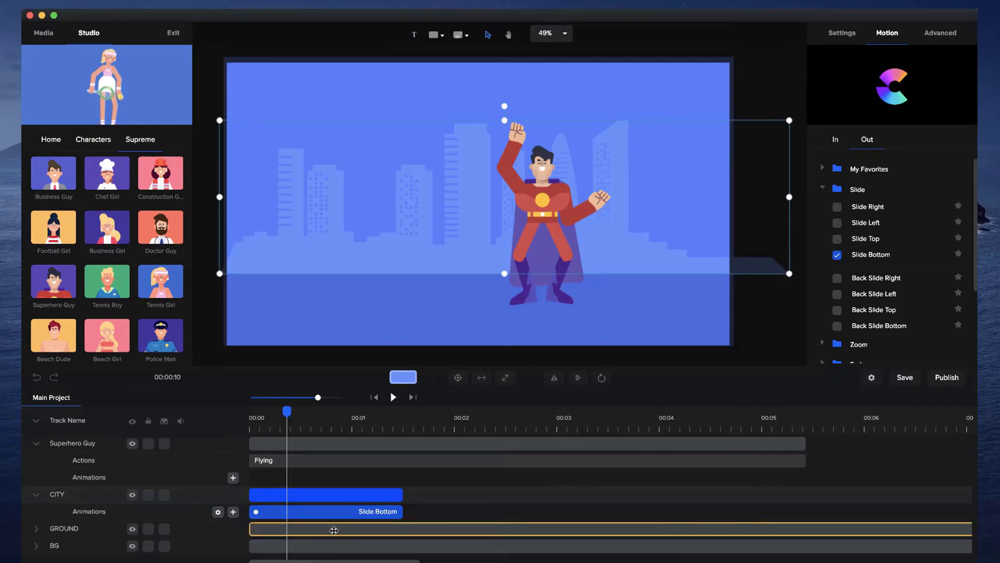
Step: Apply the Slide Bottom exit motion to the GROUND and shorten its clip to about 1.5 seconds, matching the CITY clip
left_click(305, 530)
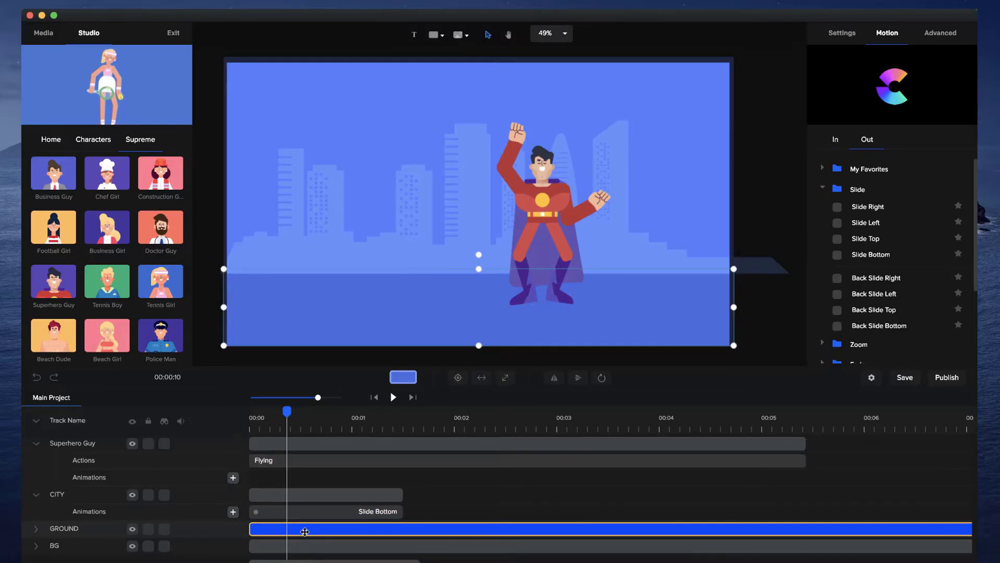
left_click(304, 530)
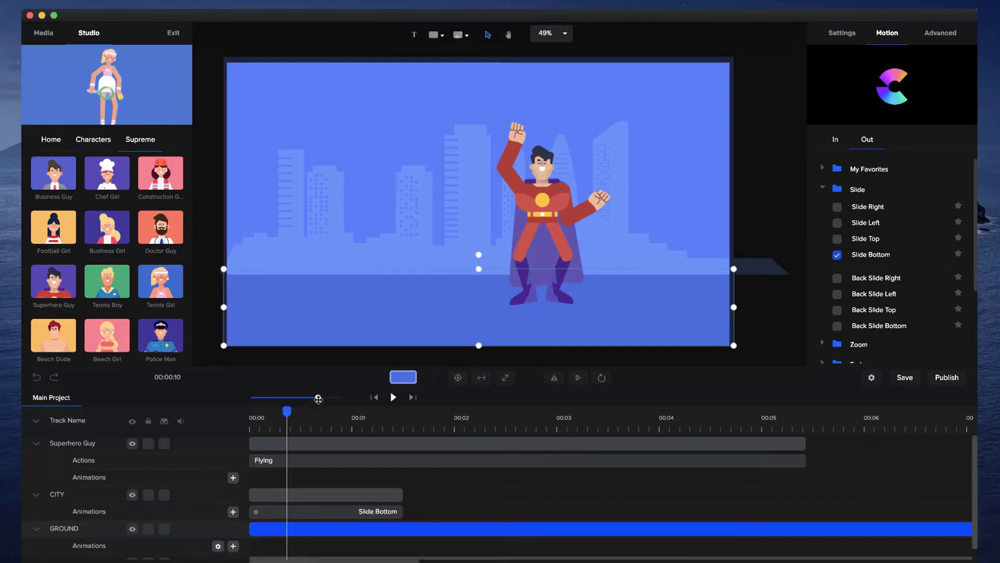
left_click_drag(318, 399, 306, 402)
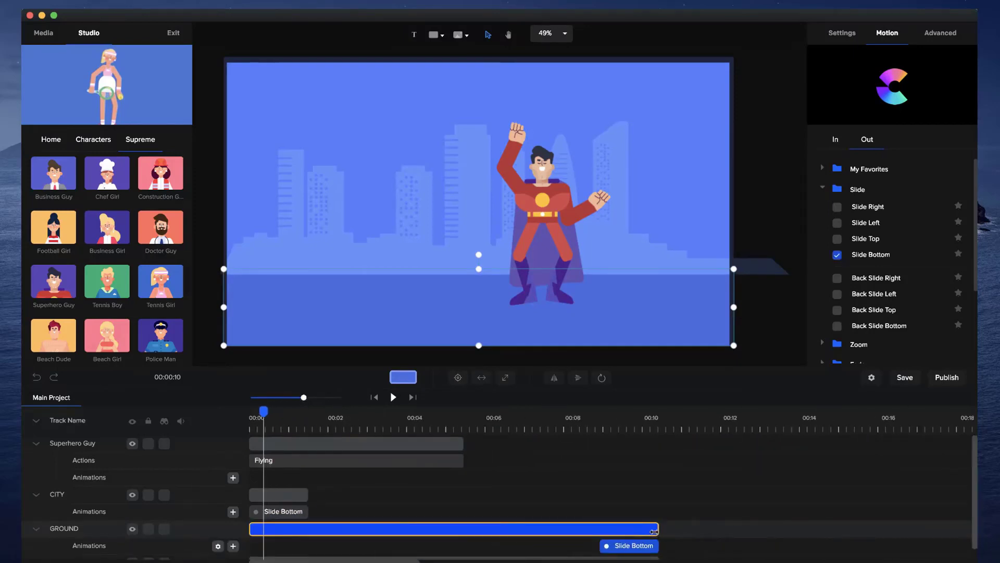
left_click_drag(657, 530, 314, 529)
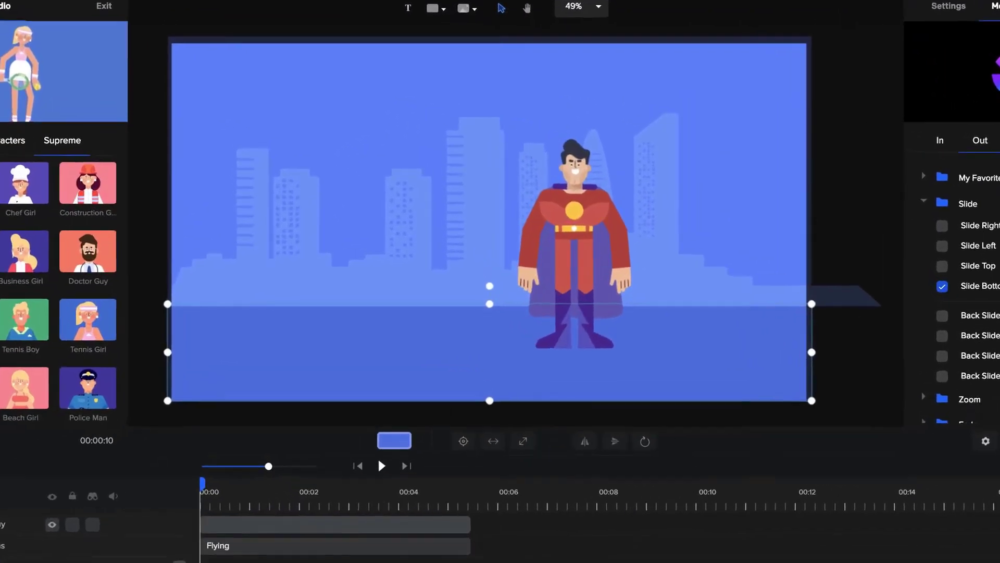
Step: Play the scene and scrub through its first seconds to check the skyline and ground exits behind the flying superhero
key("space")
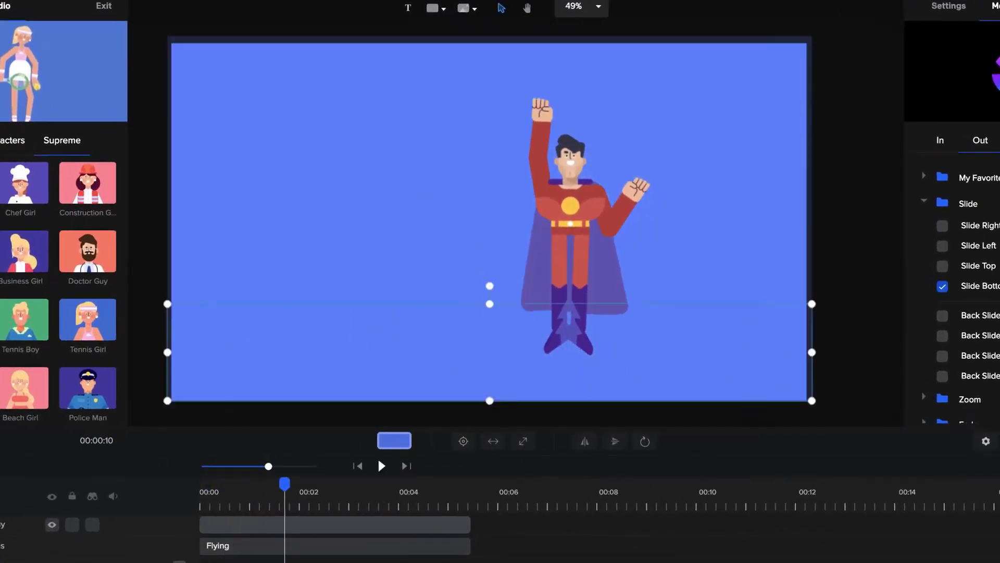
left_click_drag(279, 485, 257, 486)
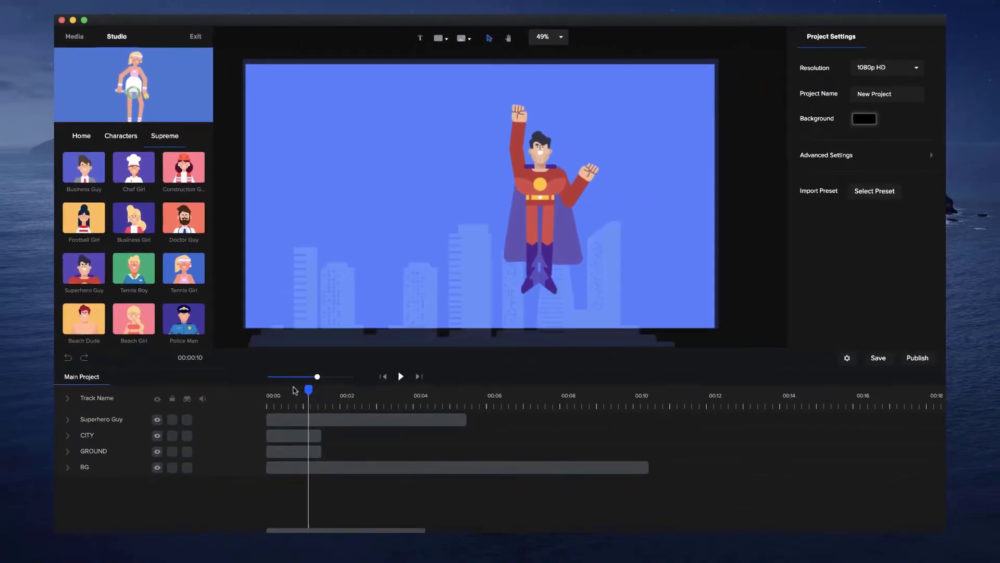
left_click_drag(295, 391, 318, 389)
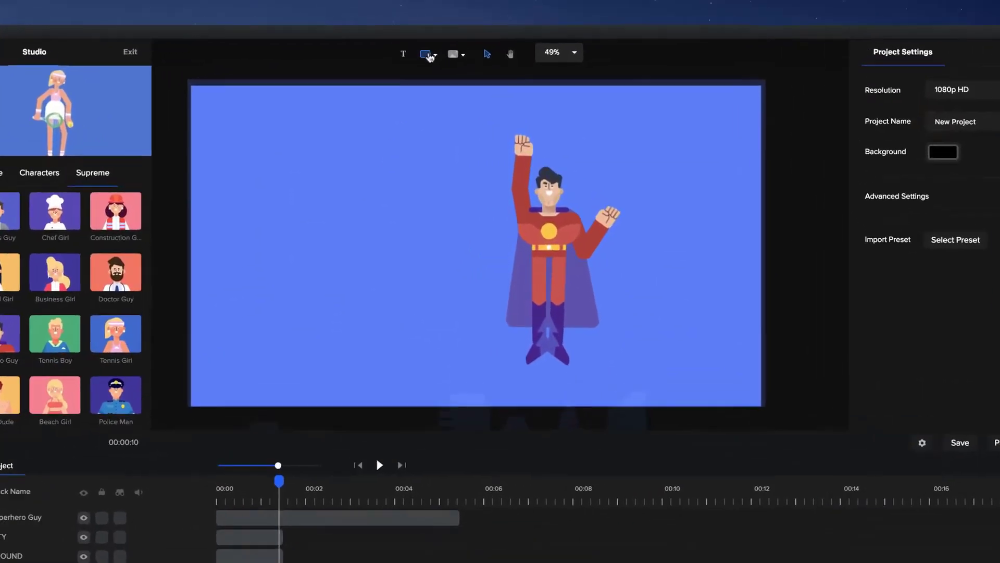
Step: Search the shape library for "cloud", add the plain cloud shape and shrink it to a scale of about 1231
left_click(438, 38)
type("rect")
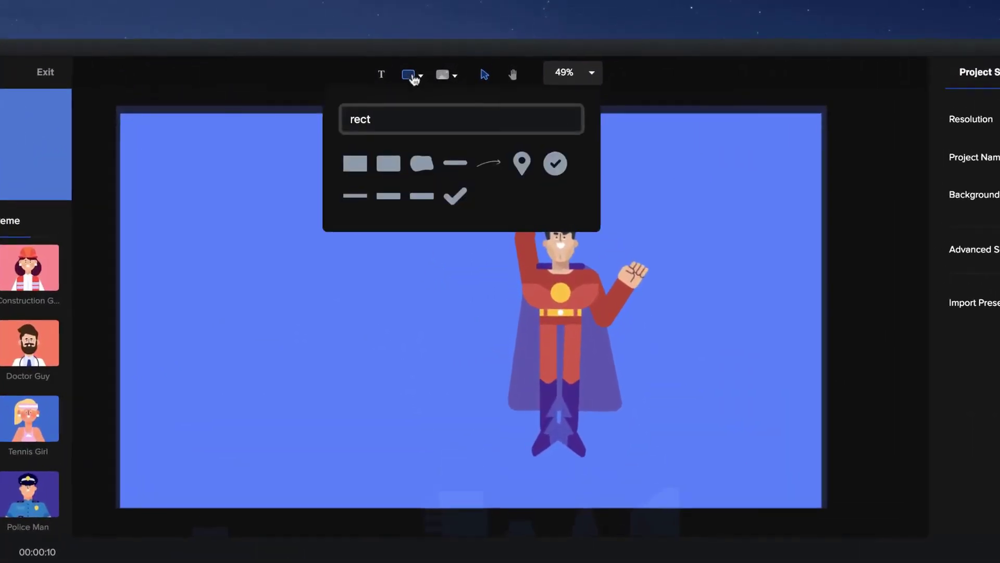
double_click(364, 119)
type("cloud")
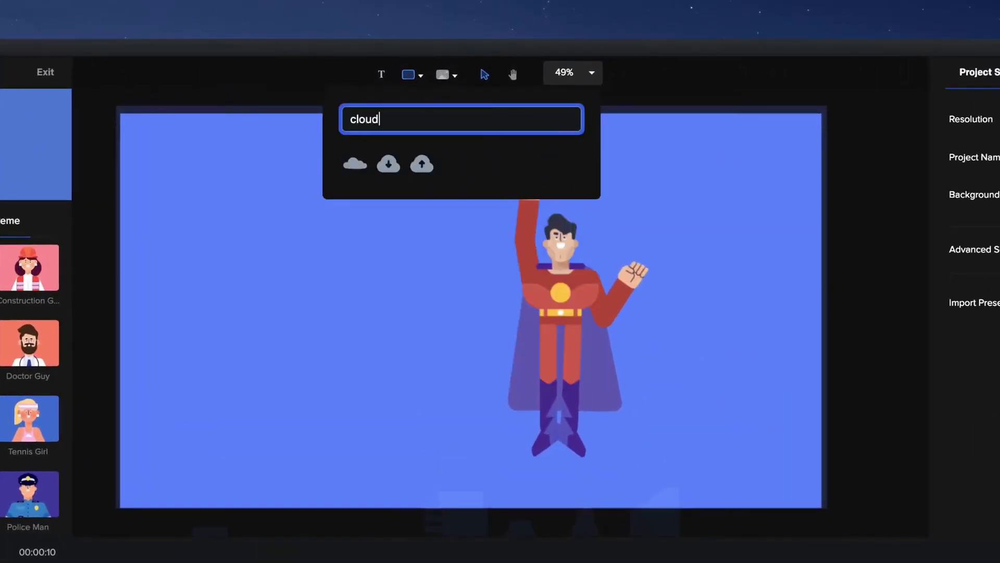
left_click(360, 166)
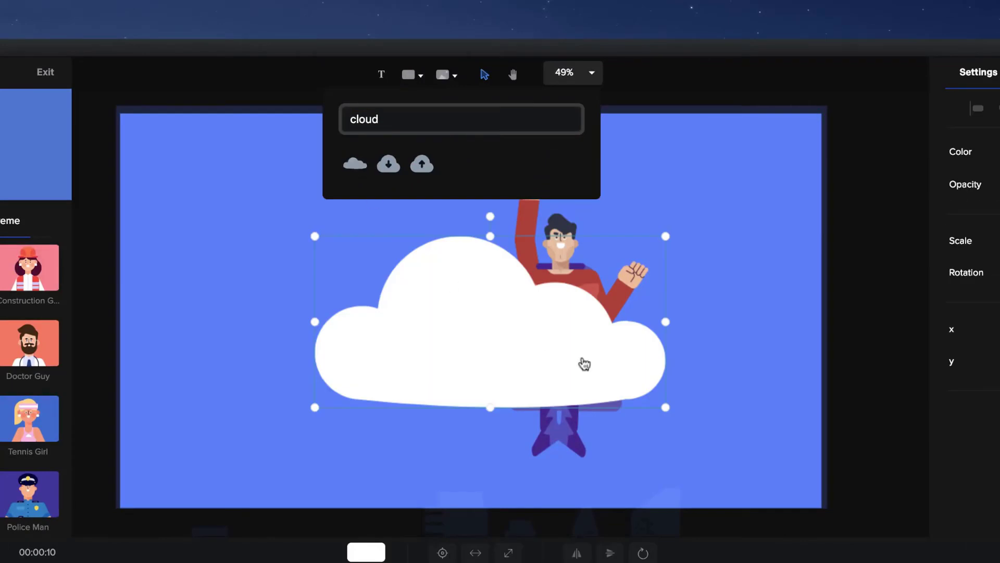
left_click_drag(672, 412, 457, 334)
Step: Search the SVG graphics for "cloud" and look over the alternative cloud designs
left_click(443, 74)
double_click(635, 117)
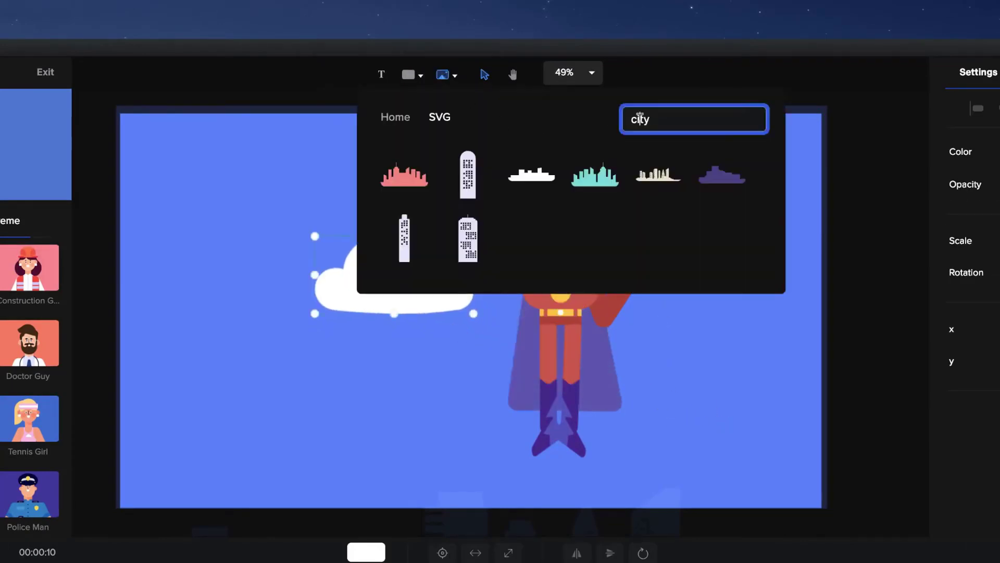
type("cloud")
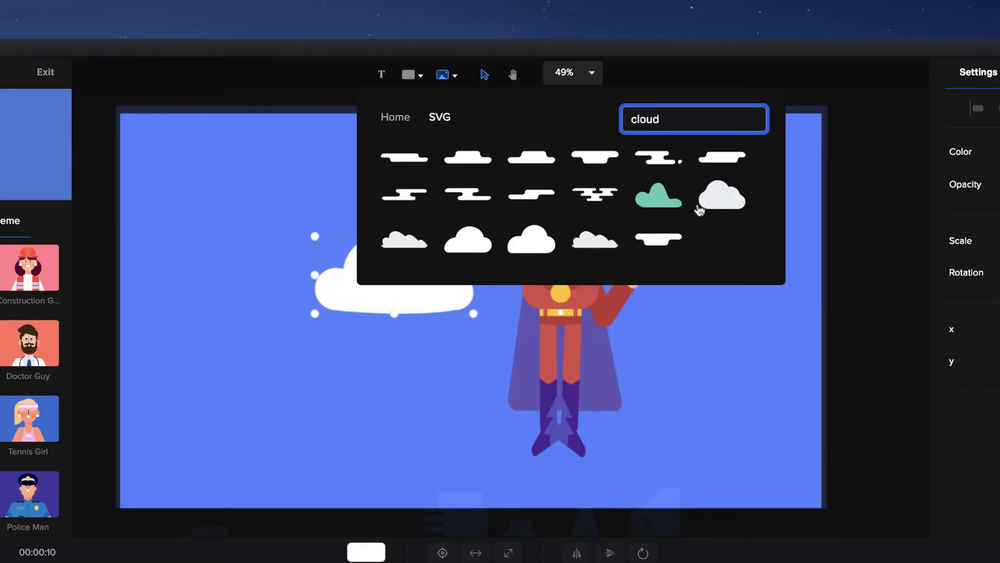
left_click(739, 401)
left_click(428, 285)
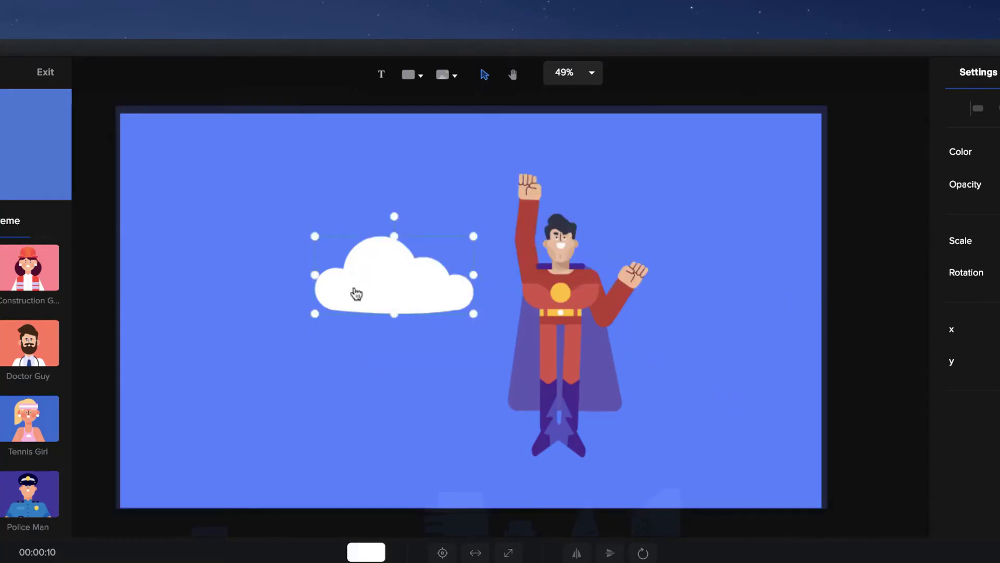
Step: Move the cloud to about x 476, y 272 and shift its clip to start at the beginning of the timeline
left_click_drag(328, 252, 228, 190)
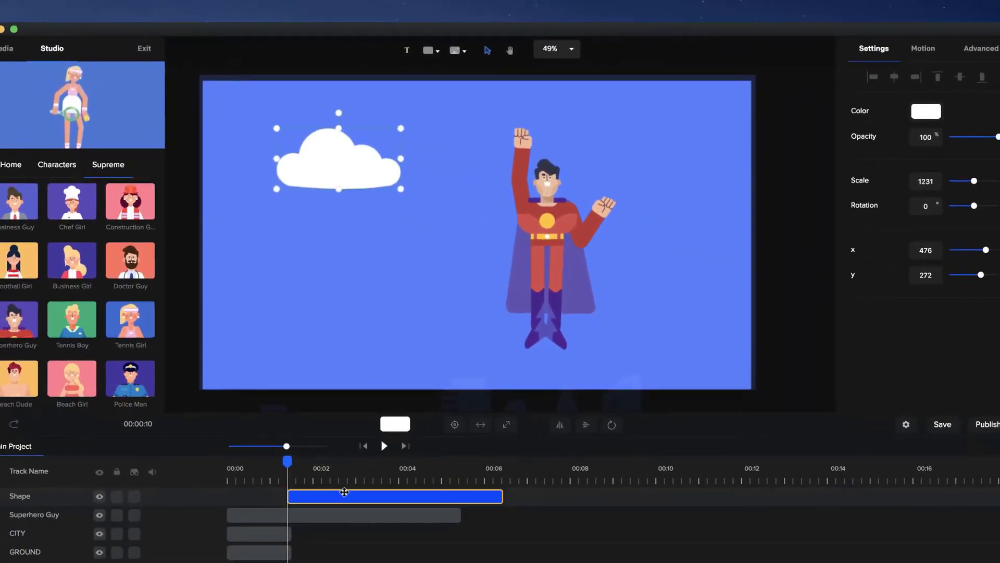
left_click_drag(341, 496, 212, 495)
left_click(212, 495)
mouse_move(282, 472)
left_mouse_down()
mouse_move(264, 462)
mouse_move(289, 460)
left_mouse_up()
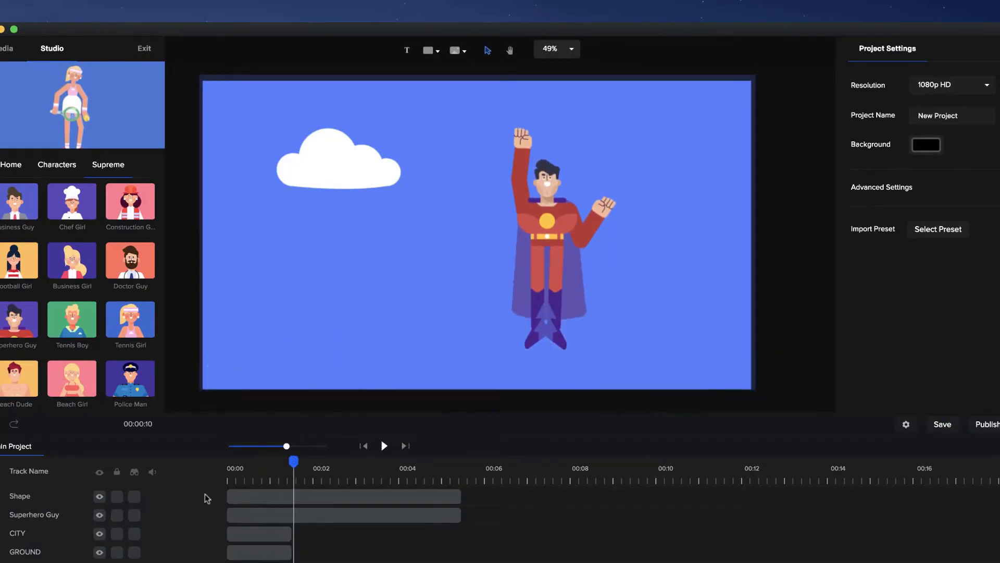
Step: Rename the Shape track CLOUD and move the cloud just above the canvas, to about x 483, y -121
double_click(24, 496)
type("CLOUD")
key("Return")
left_click(350, 148)
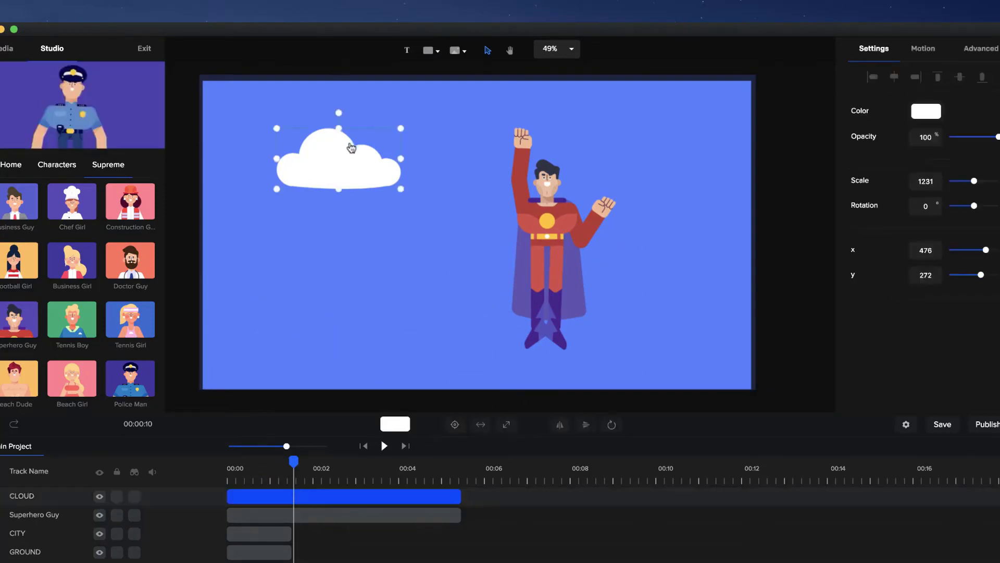
left_click_drag(344, 176, 346, 66)
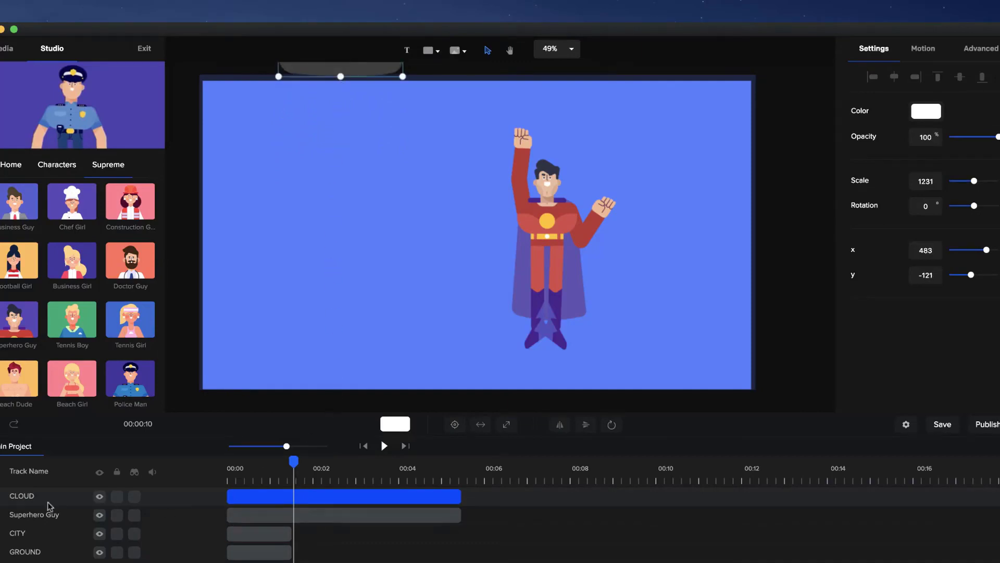
Step: Trim the start of the CLOUD clip to about 1.5 seconds, where the CITY clip ends
left_click(156, 497)
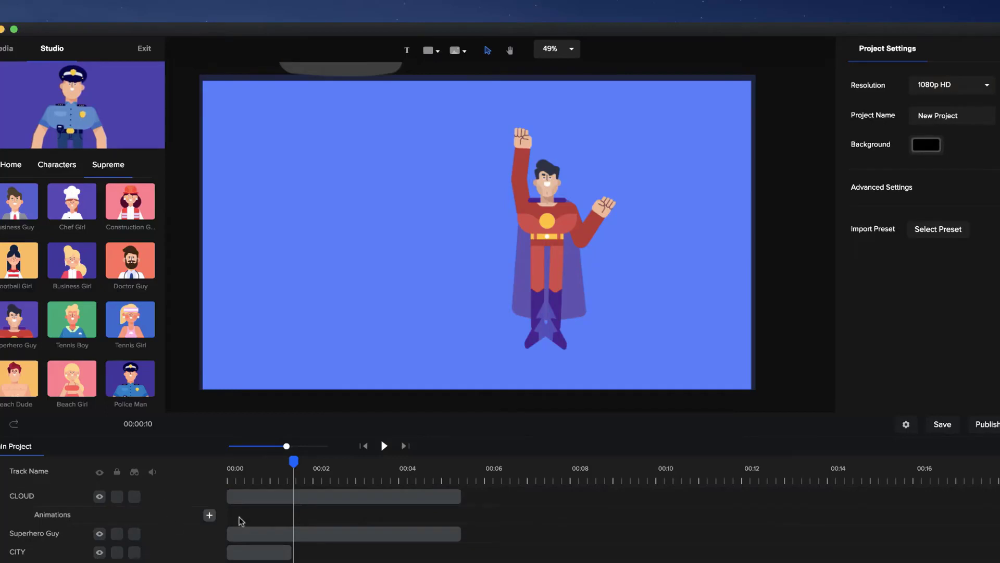
left_click(364, 76)
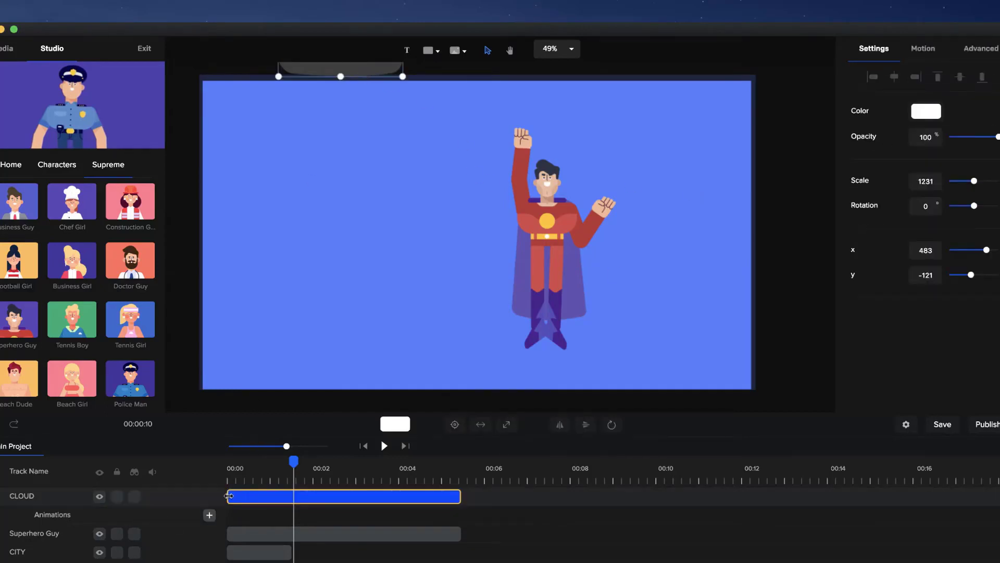
left_click_drag(251, 496, 289, 496)
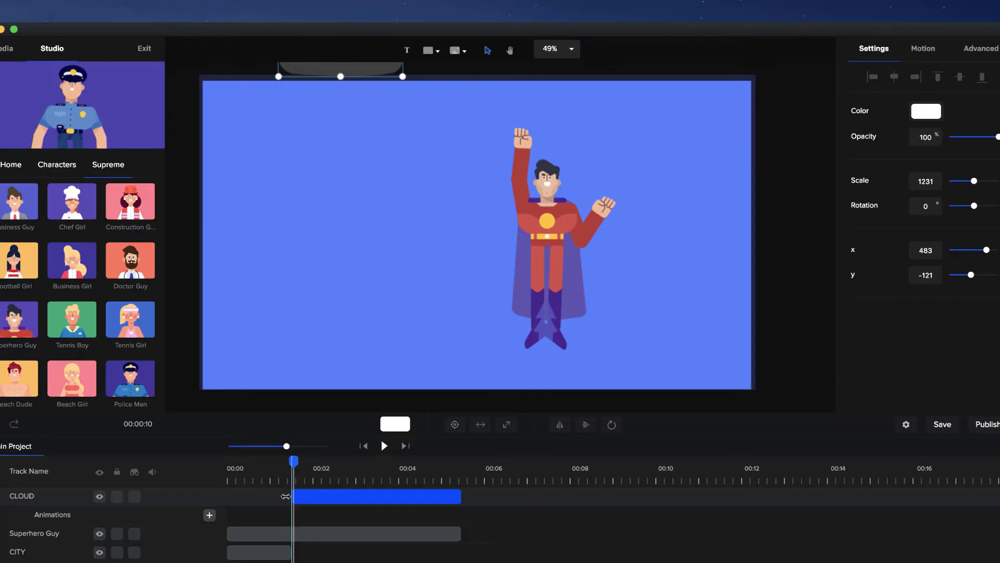
Step: Add a custom Position animation to the cloud and set its y to 1200 at about 3 seconds, below the canvas
left_click(210, 516)
left_click(409, 357)
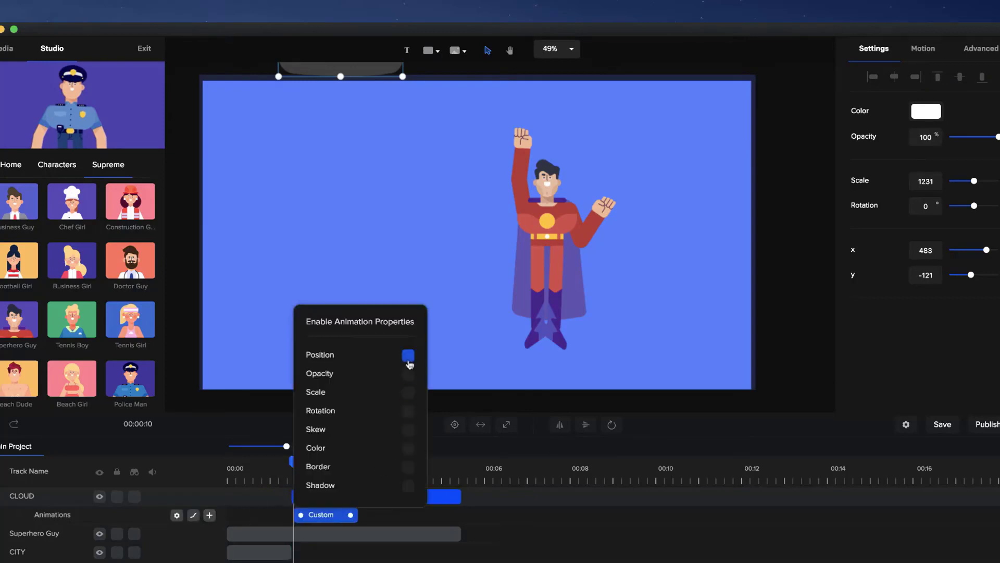
left_click(529, 501)
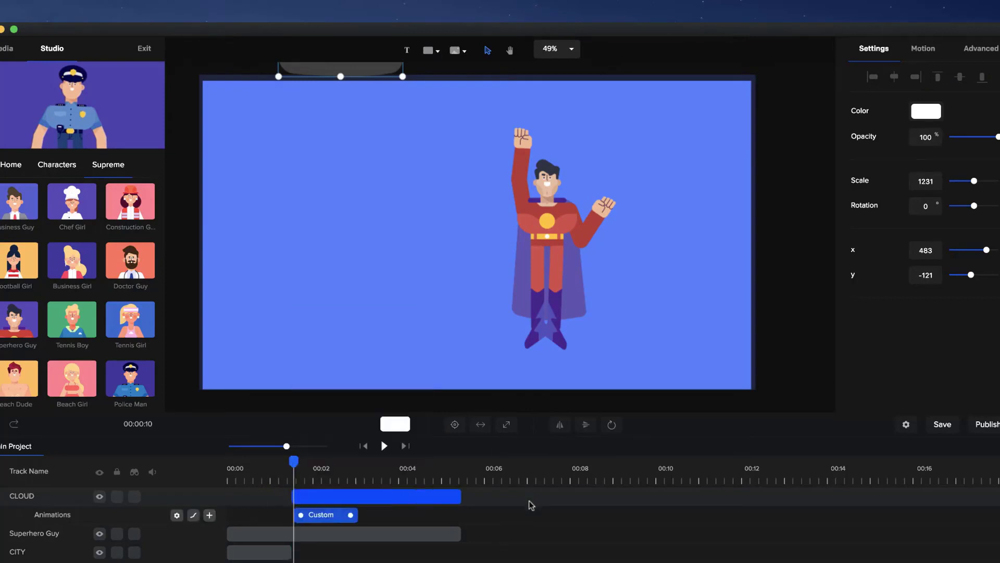
left_click(364, 469)
left_click_drag(362, 461, 361, 461)
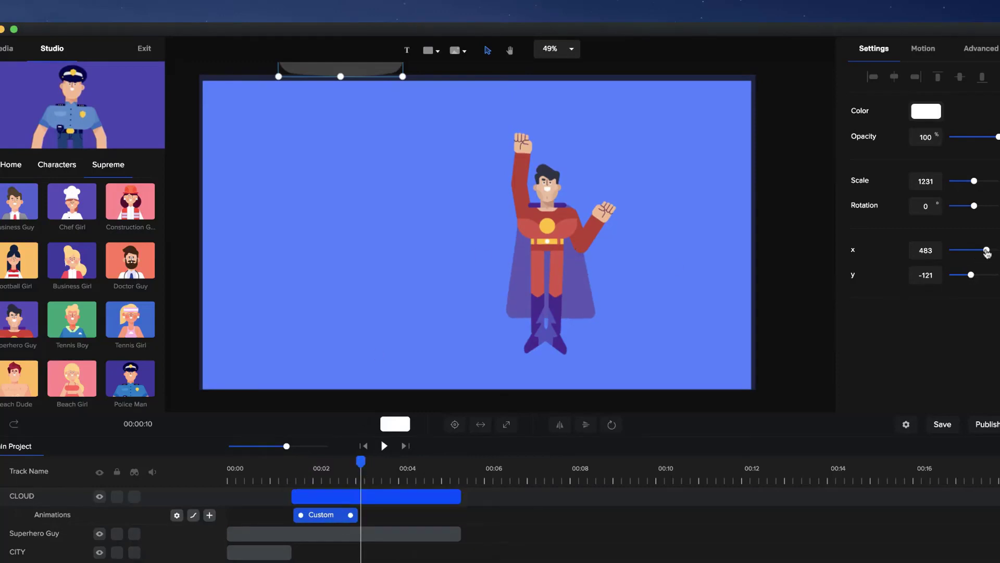
left_click_drag(972, 276, 998, 275)
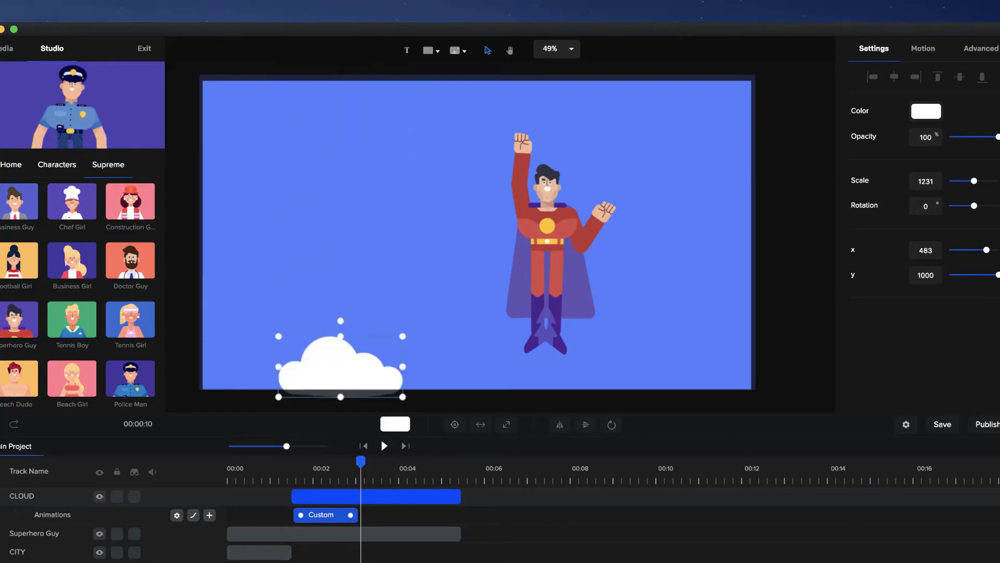
type("1200")
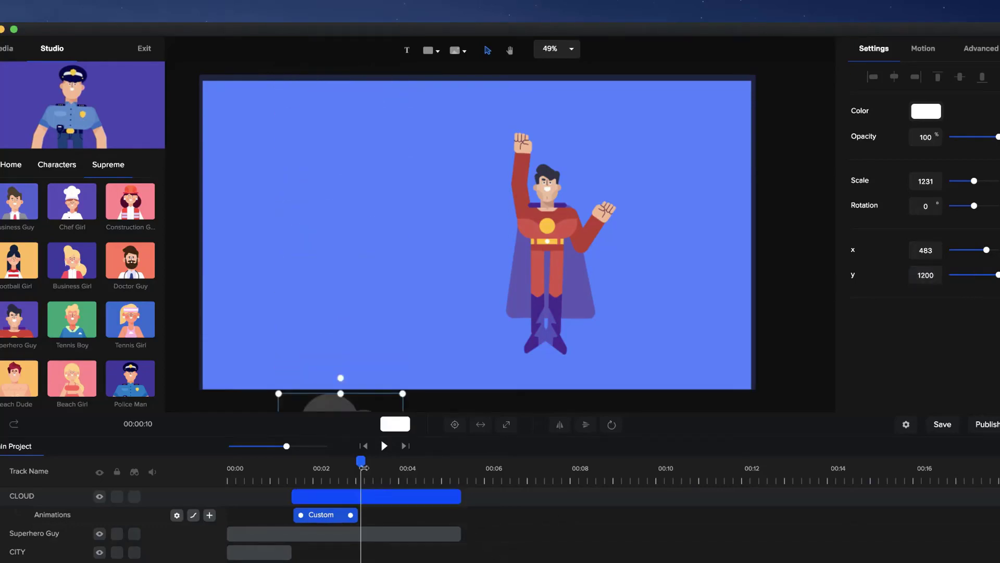
Step: Set the easing of the cloud's custom animation to Linear in the Both mode
left_click_drag(362, 461, 306, 467)
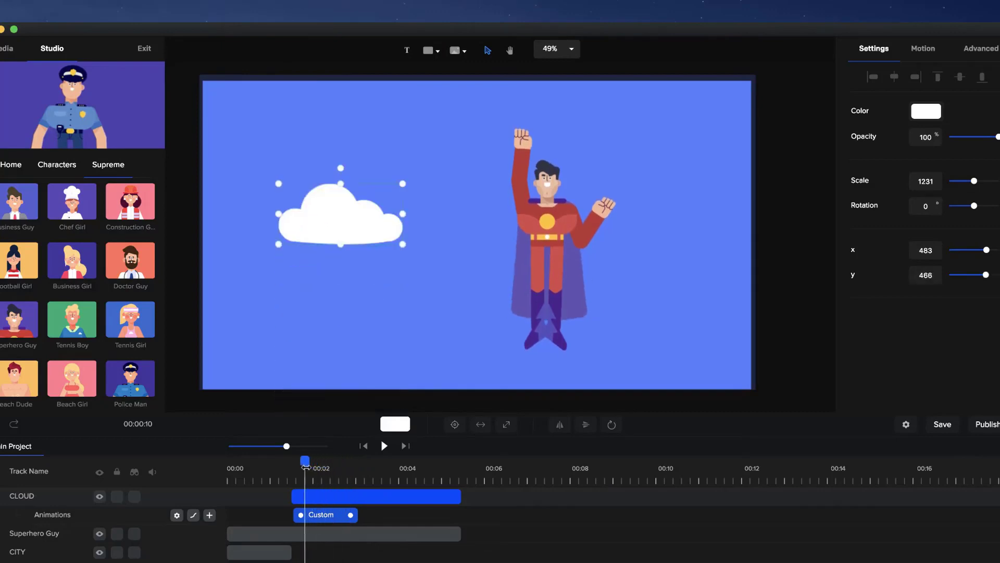
left_click(193, 515)
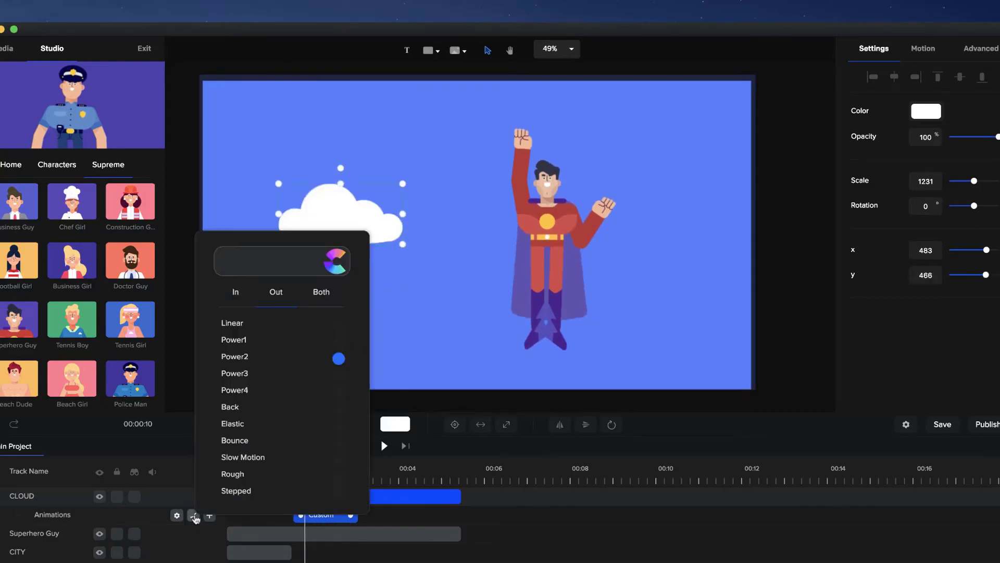
left_click(339, 323)
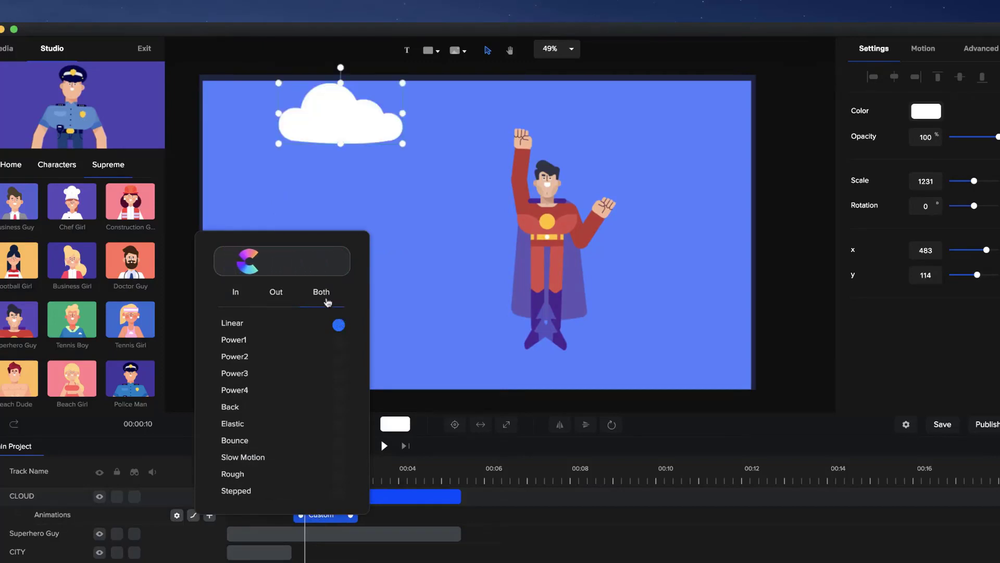
left_click(565, 549)
Step: Play the scene from the start to preview the cloud falling past the superhero
left_click(364, 446)
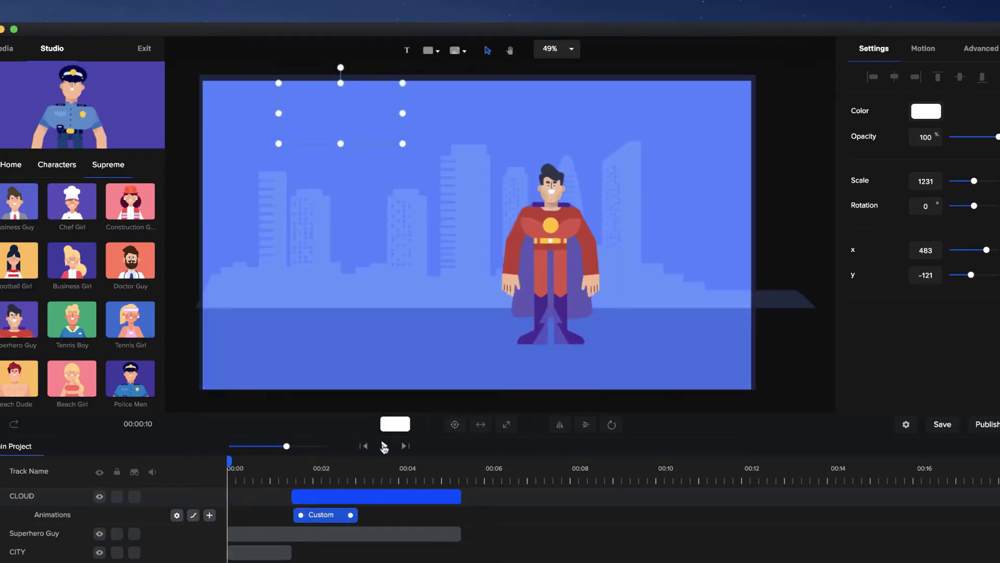
left_click(384, 446)
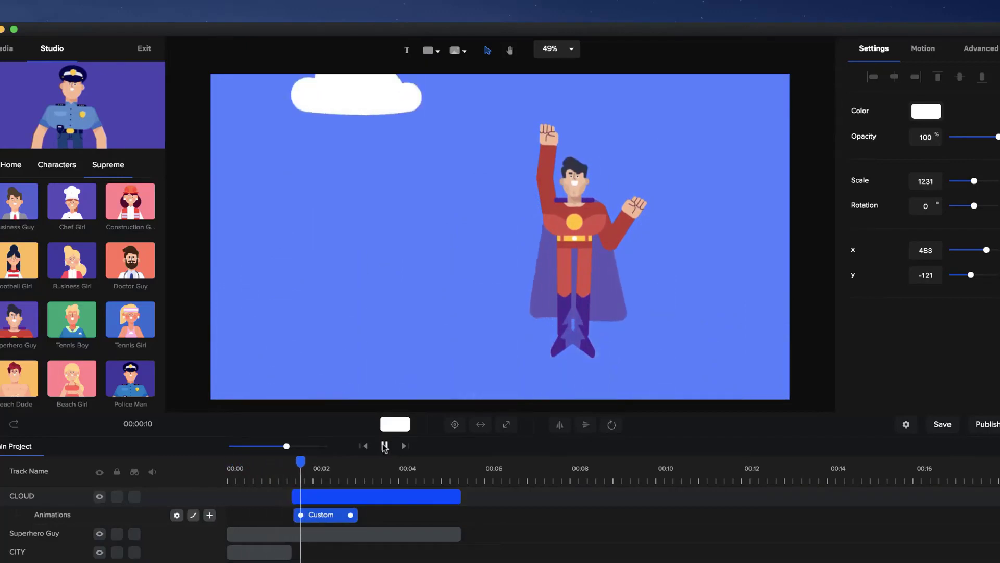
left_click(384, 446)
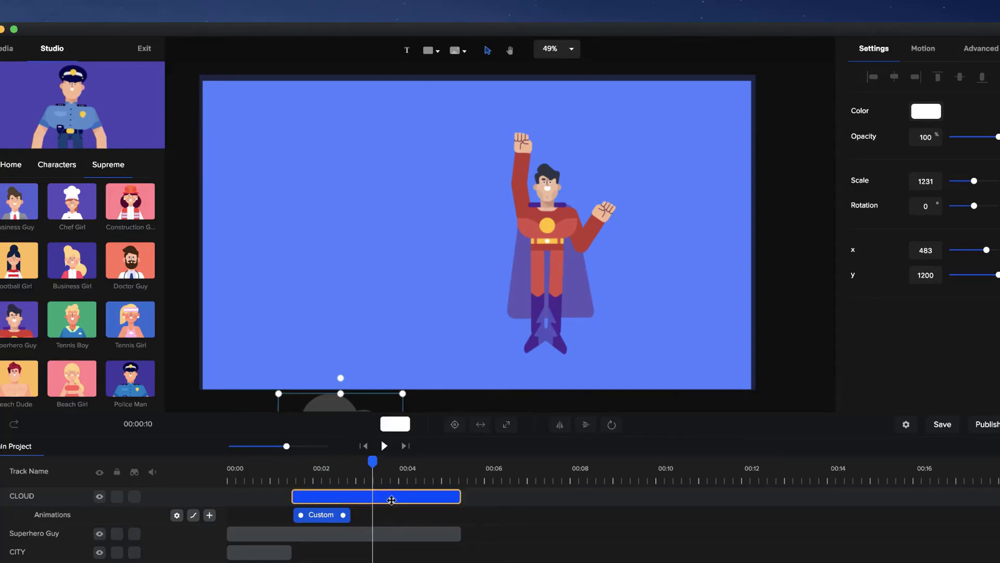
Step: Duplicate the CLOUD clip and delete the custom animation from the upper CLOUD track
key("super+d")
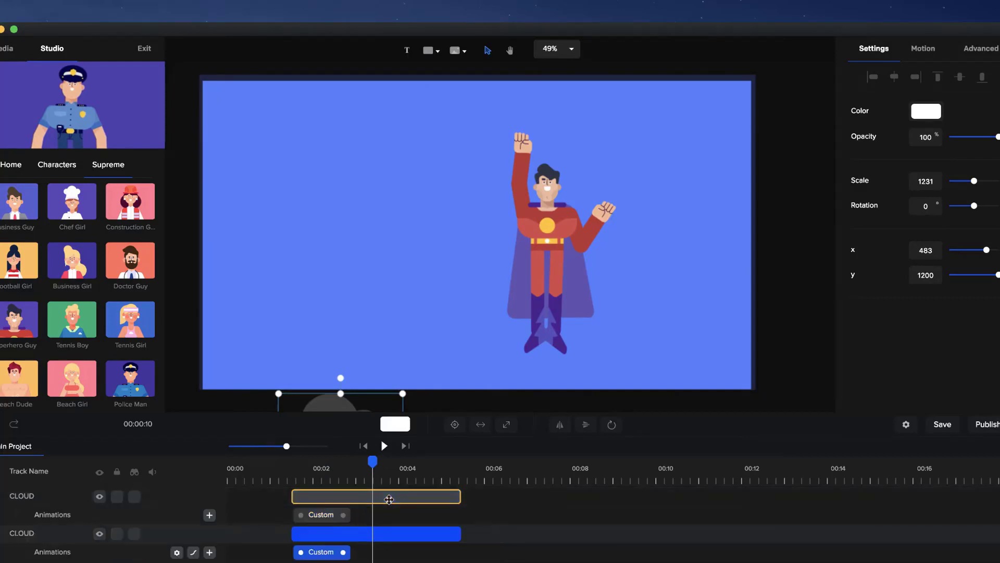
left_click(330, 500)
left_click(321, 514)
right_click(338, 514)
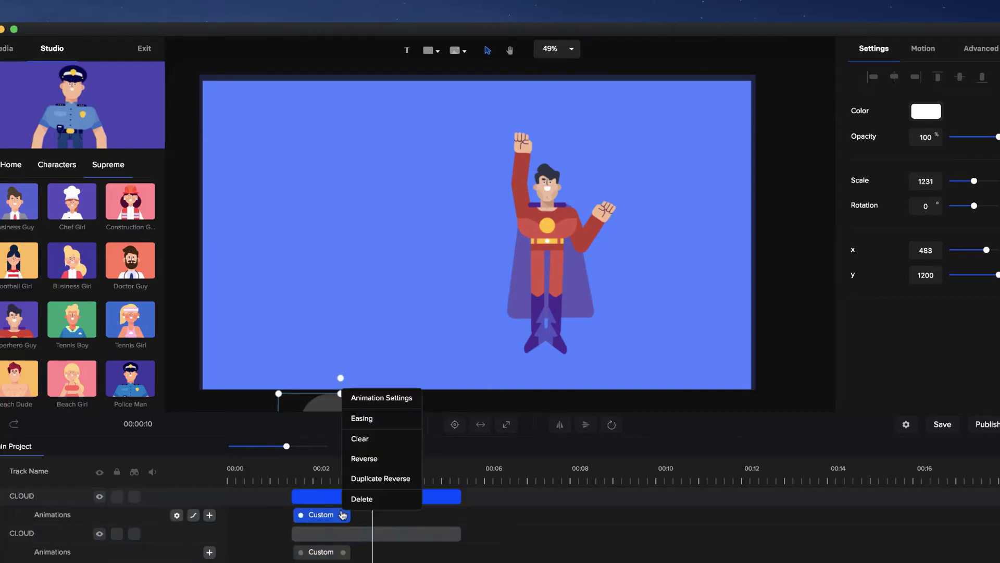
left_click(352, 499)
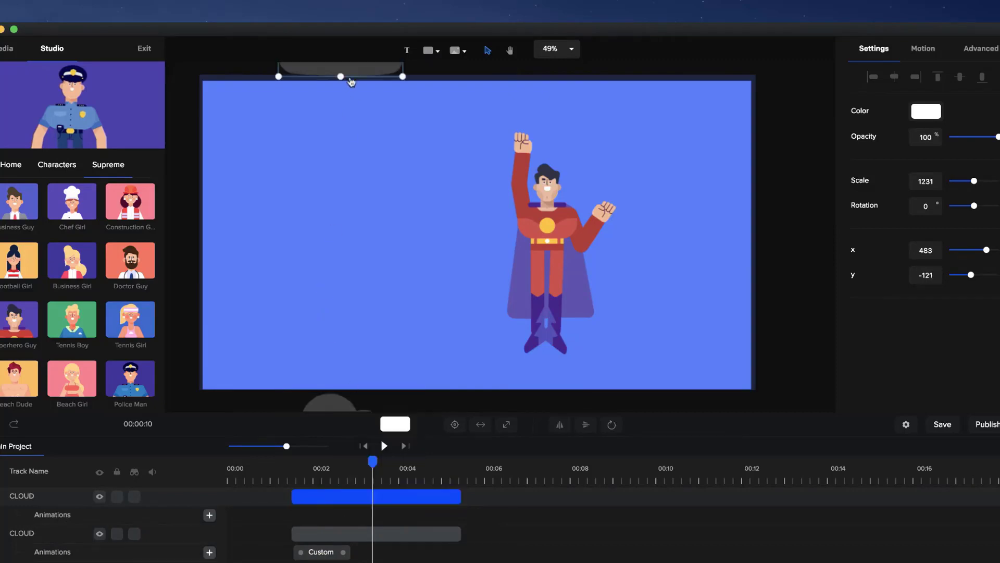
left_click(333, 468)
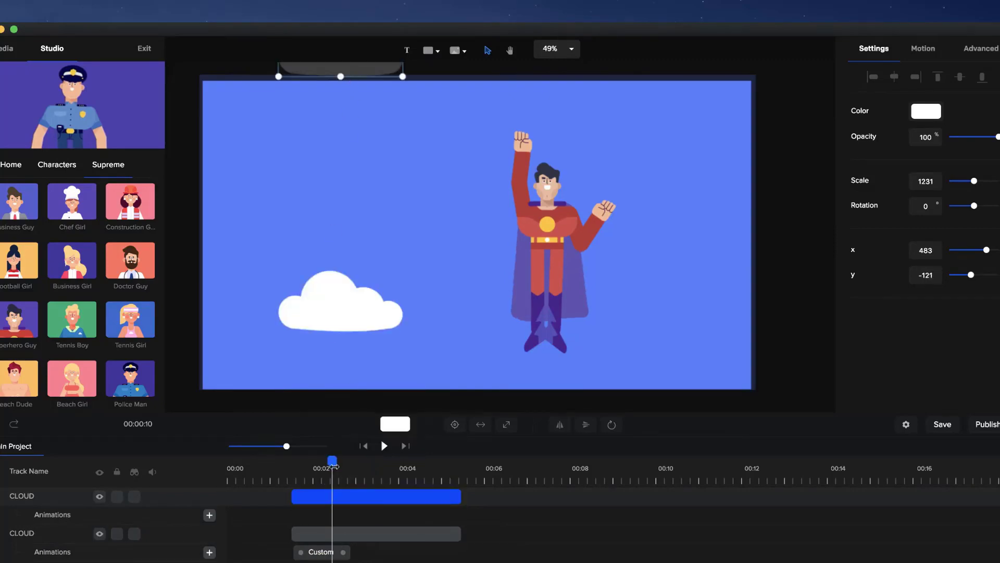
Step: Move the duplicated cloud above the canvas to the superhero's other side, at about x 1518, y -130
left_click_drag(318, 464, 350, 466)
left_click(363, 80)
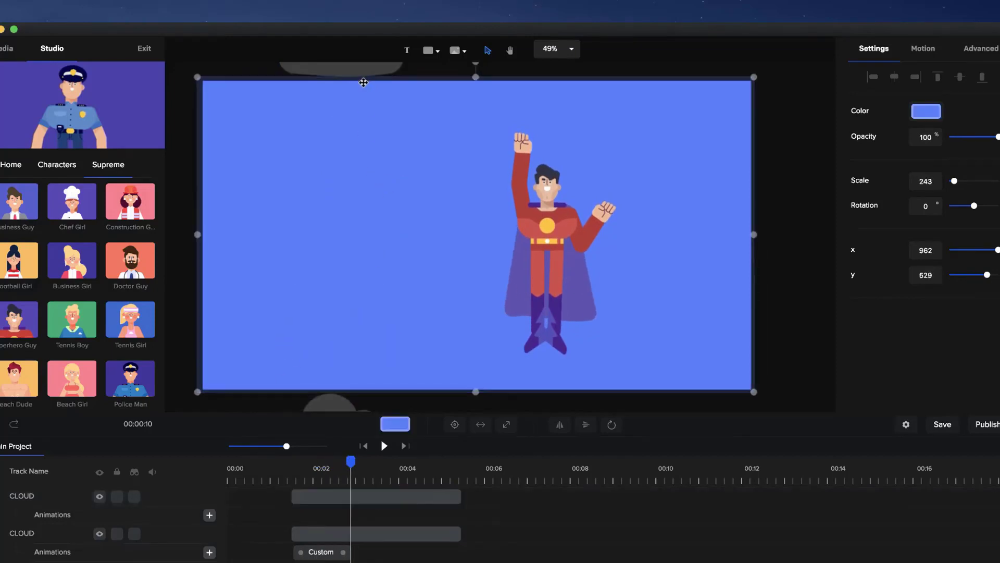
left_click_drag(363, 80, 649, 73)
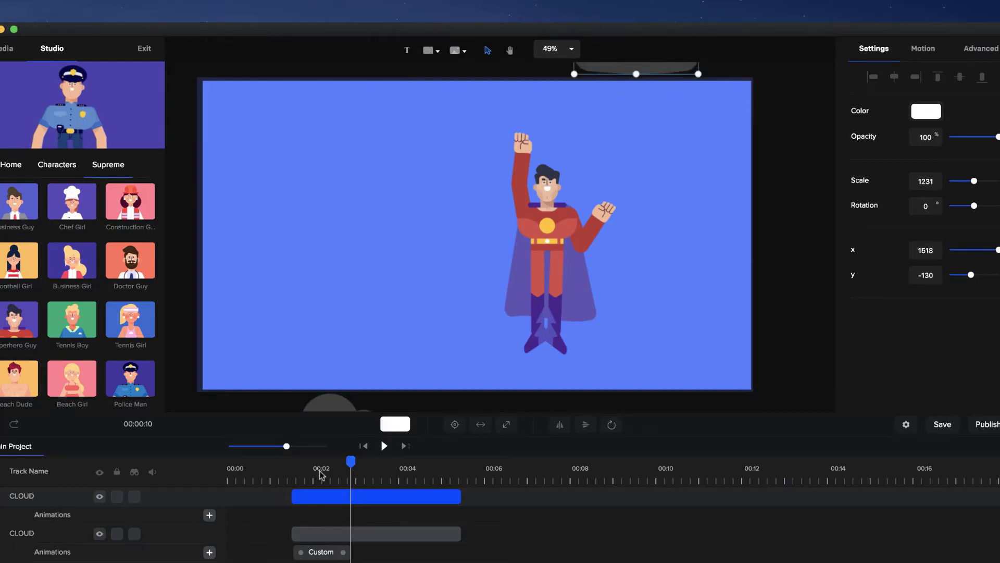
Step: Trim the start of the duplicated CLOUD clip to about 2.4 seconds, while the first cloud is still falling
left_click(360, 463)
left_click_drag(357, 462, 340, 462)
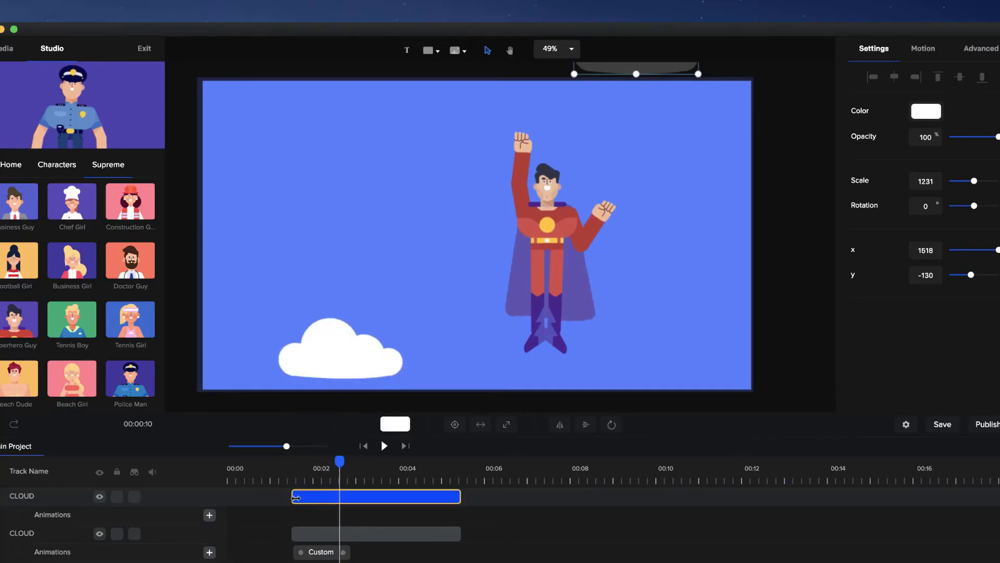
left_click_drag(293, 496, 335, 496)
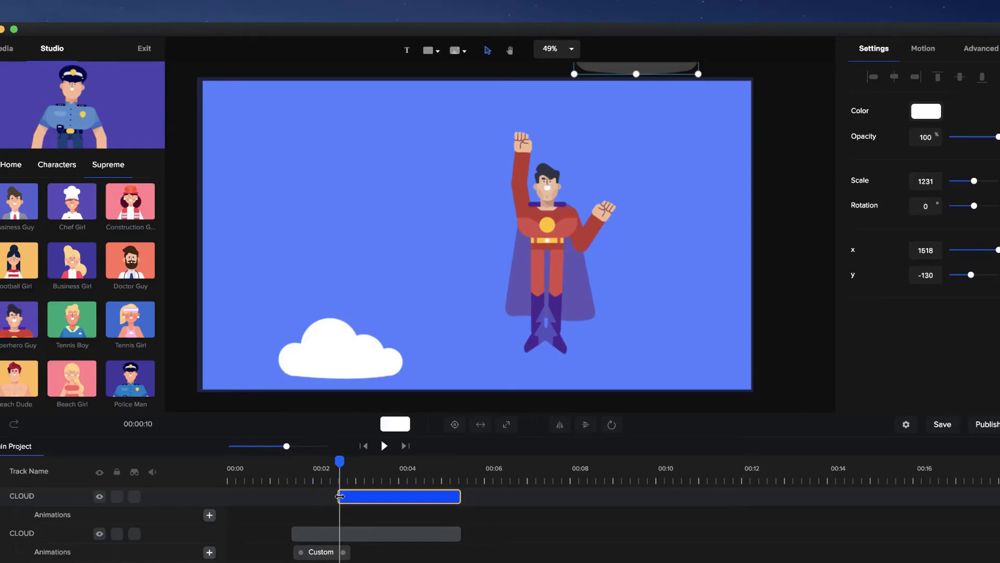
left_click(309, 502)
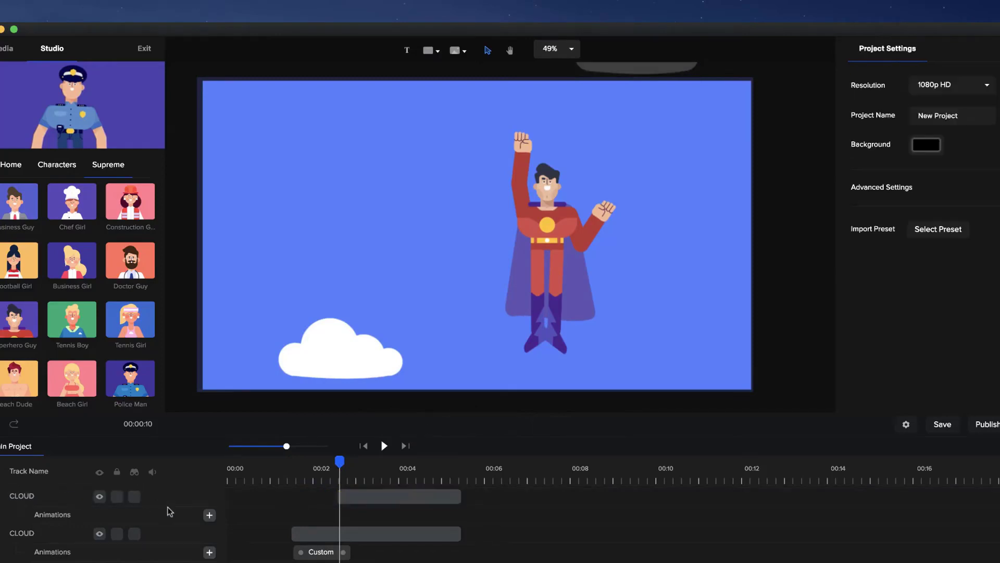
Step: Add a custom animation with Position enabled to the upper CLOUD track at about 2.4 seconds
left_click(209, 515)
left_click(454, 355)
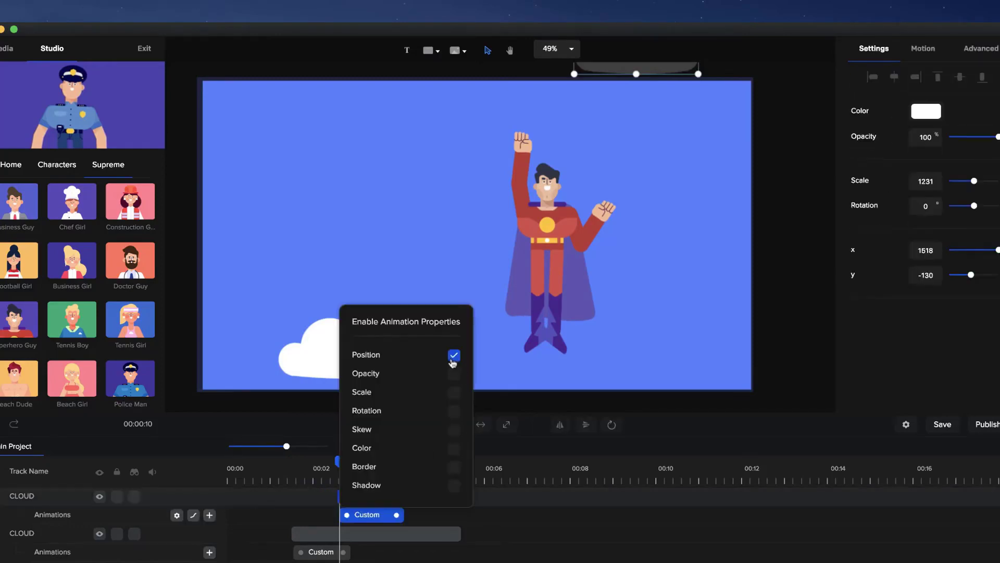
left_click(529, 557)
Step: Place the second cloud below the canvas at 4 seconds, at about x 1531, y 1219
left_click(408, 475)
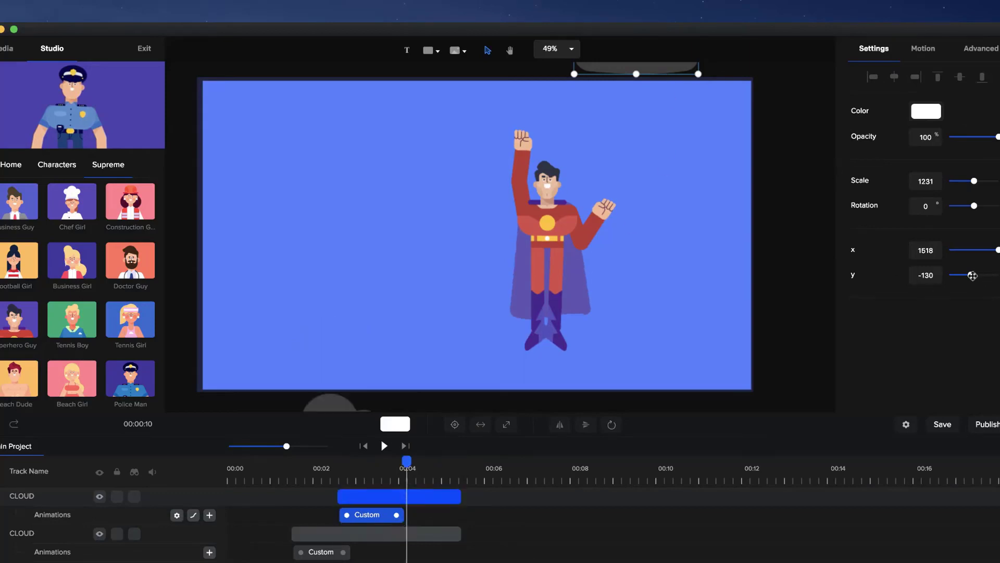
left_click_drag(972, 275, 999, 275)
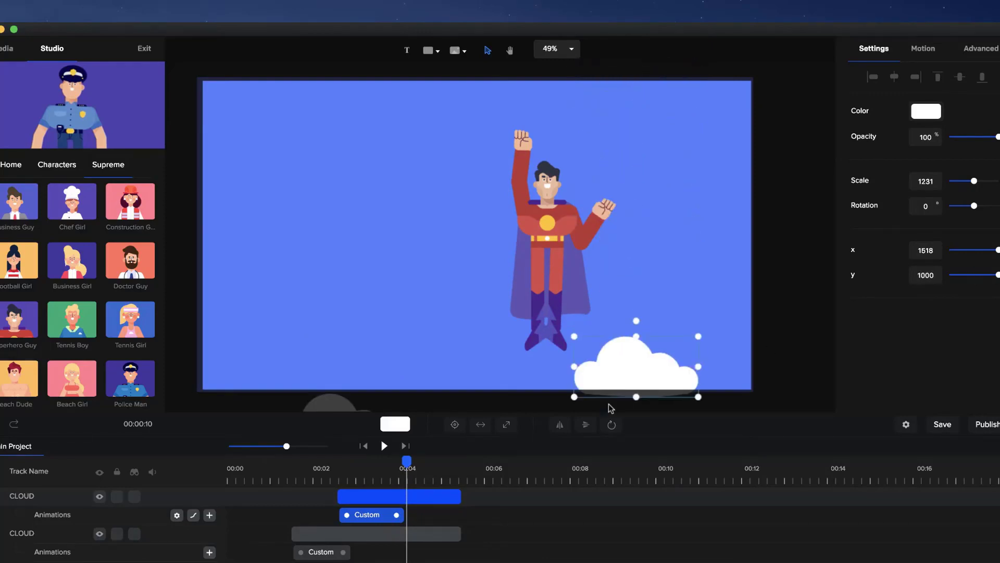
key("Down")
key("Down")
key("Down")
key("Down")
key("Down")
key("Down")
key("Down")
key("Down")
key("Down")
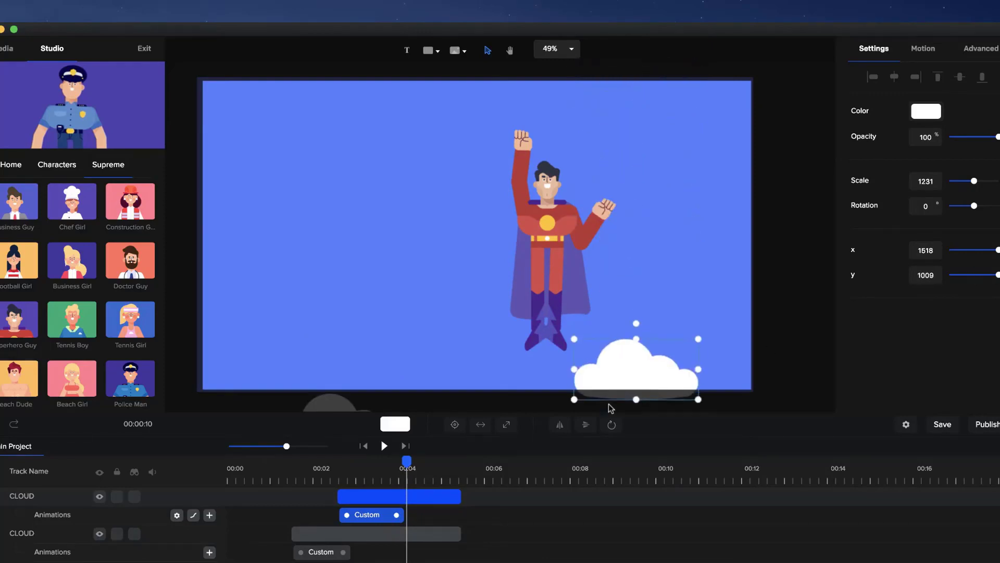
scroll(630, 377, "down", 3)
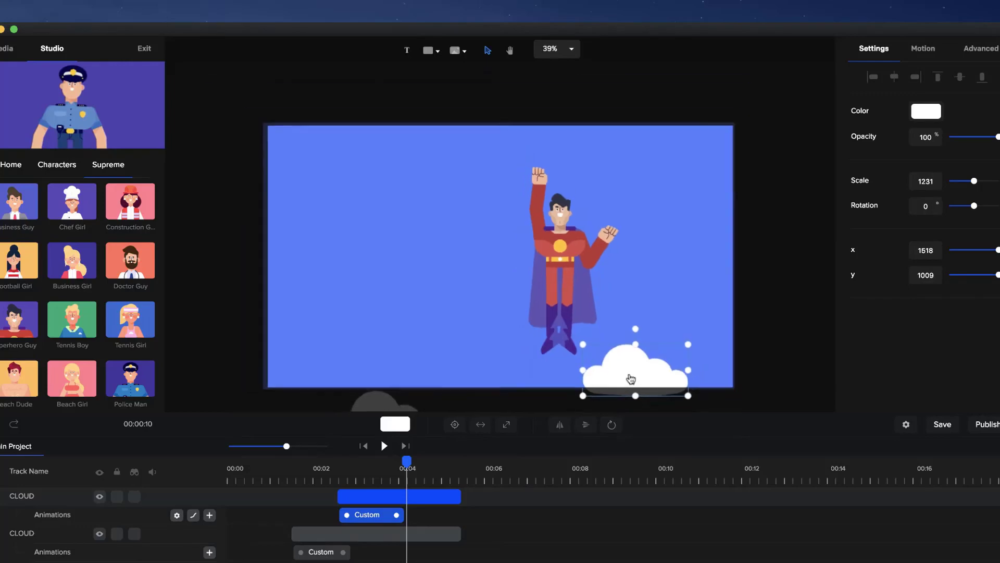
left_click_drag(631, 374, 634, 423)
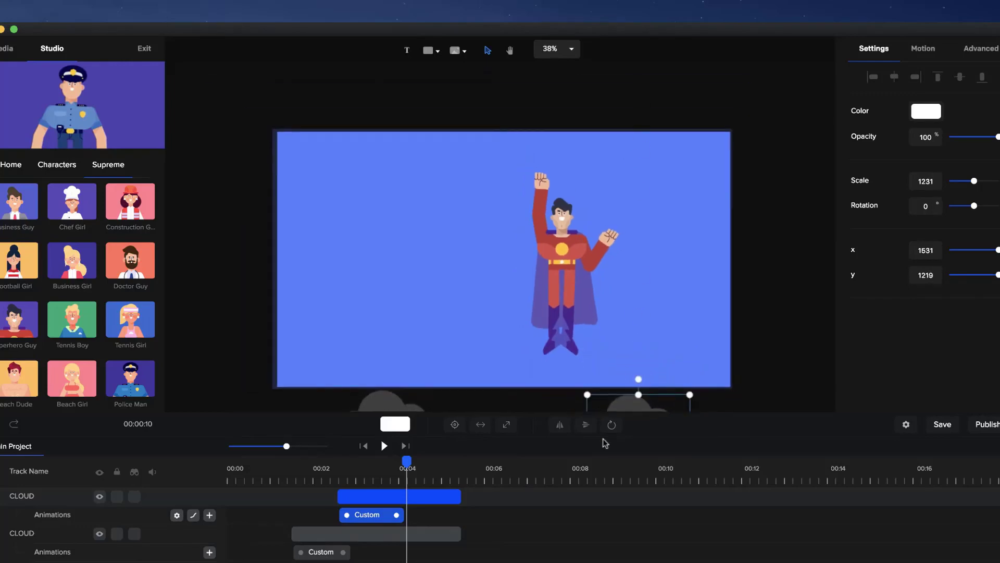
Step: Set the easing of the second cloud's custom animation to Linear
left_click(193, 514)
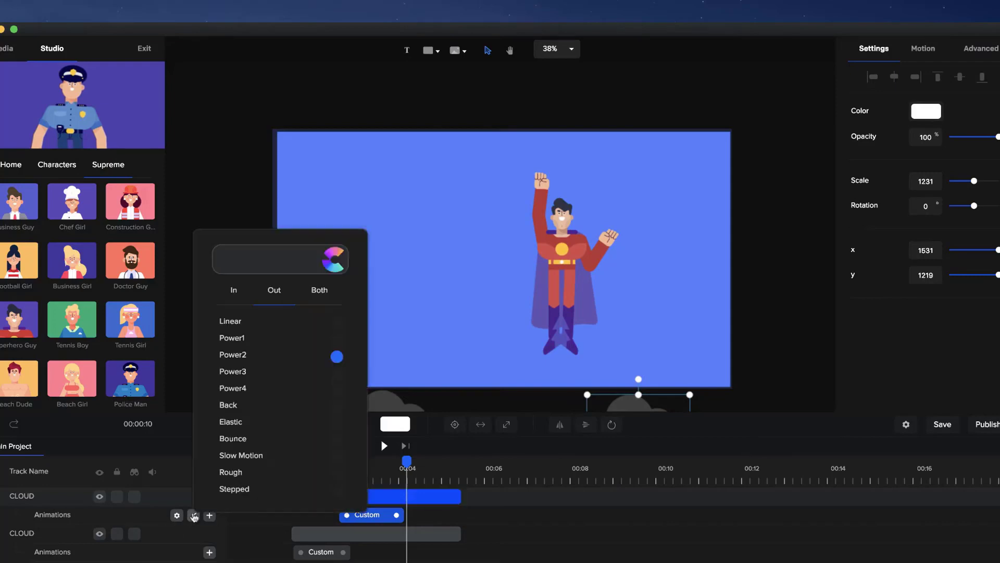
left_click(336, 322)
left_click(447, 449)
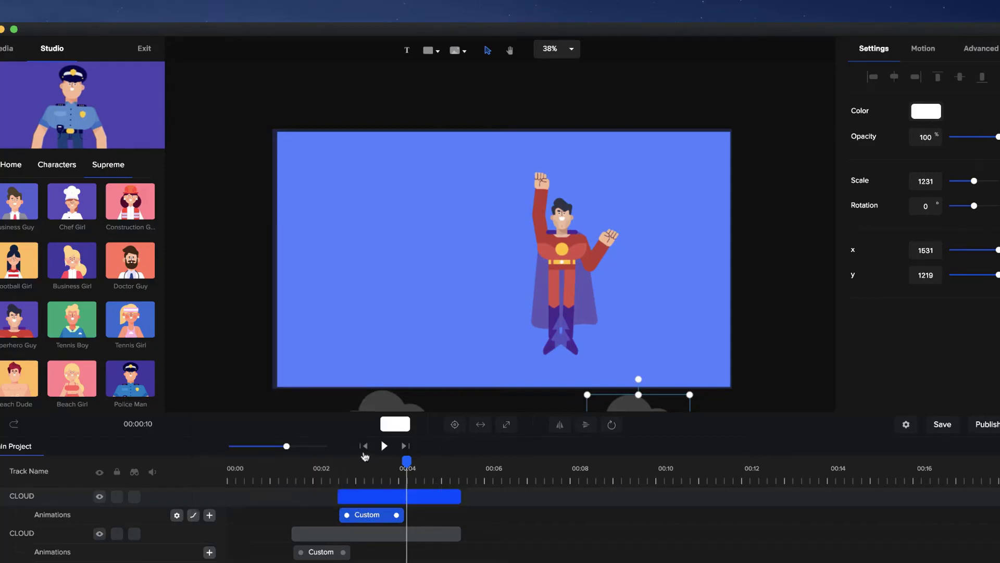
Step: Play the scene from the start to preview both clouds falling past the superhero
left_click(363, 446)
left_click(384, 446)
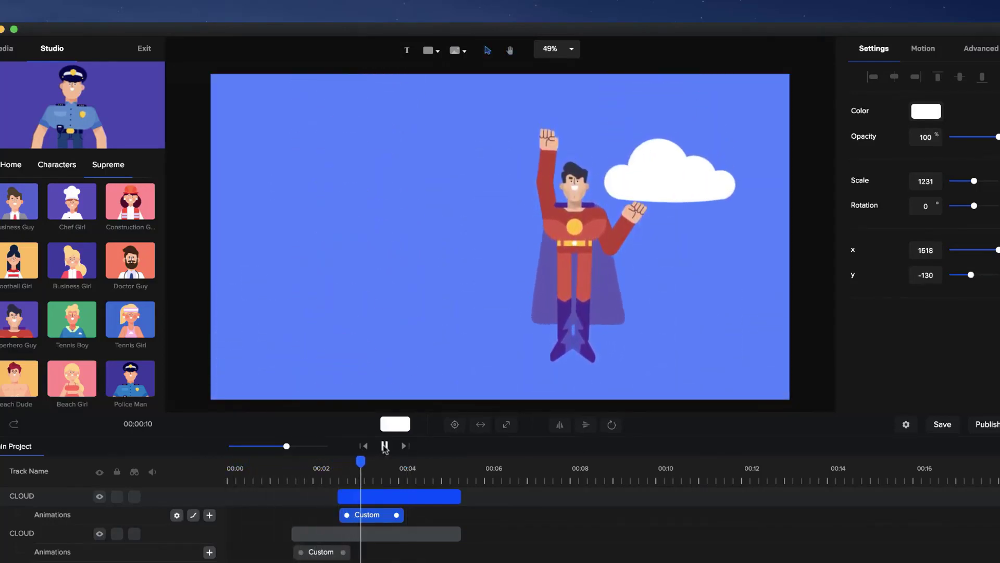
left_click(384, 446)
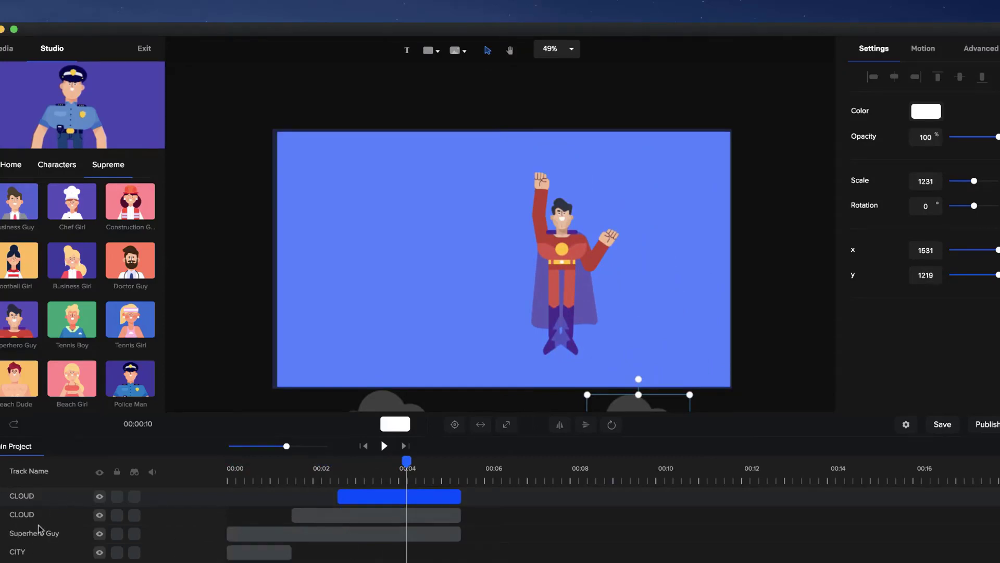
Step: Move the Superhero Guy track above both CLOUD tracks and start the second cloud's clip slightly earlier, at about 2.3 seconds
left_click_drag(39, 529, 37, 494)
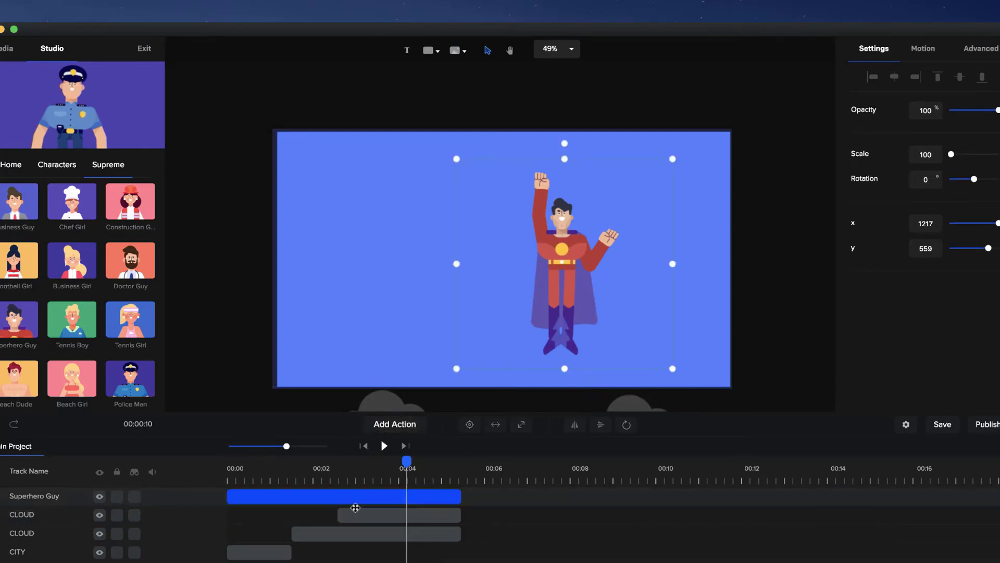
left_click(337, 516)
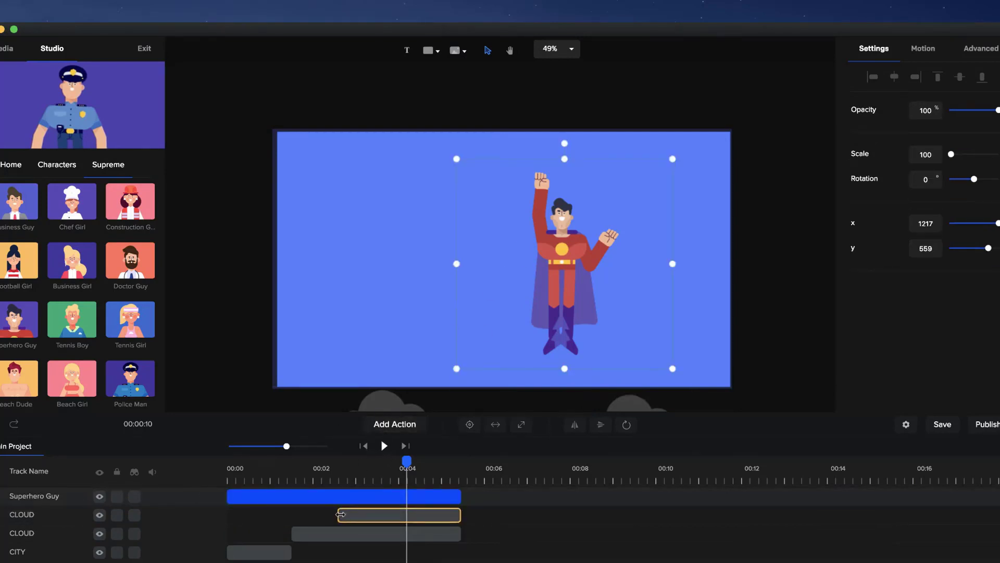
left_click_drag(339, 515, 335, 514)
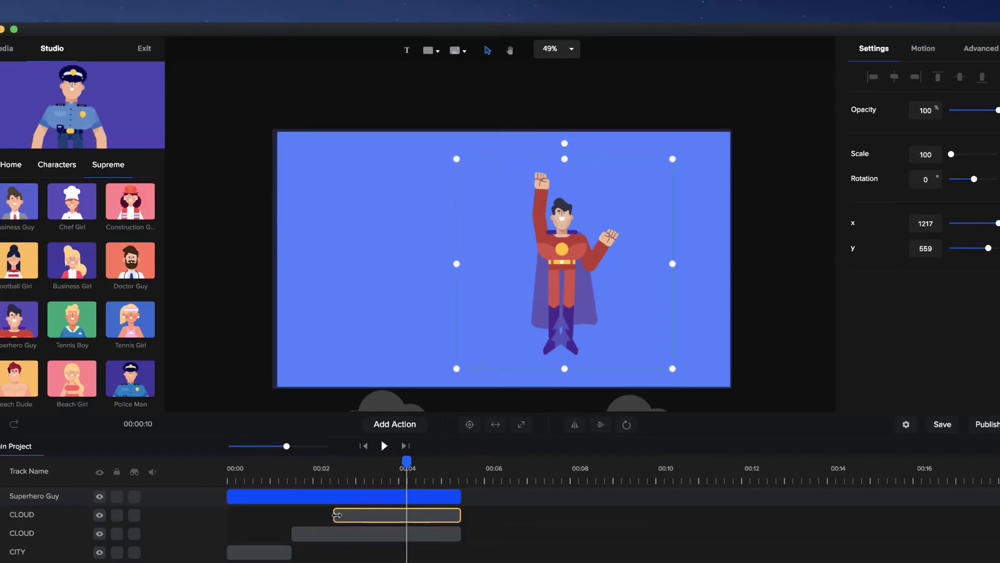
left_click(1, 517)
left_click(357, 533)
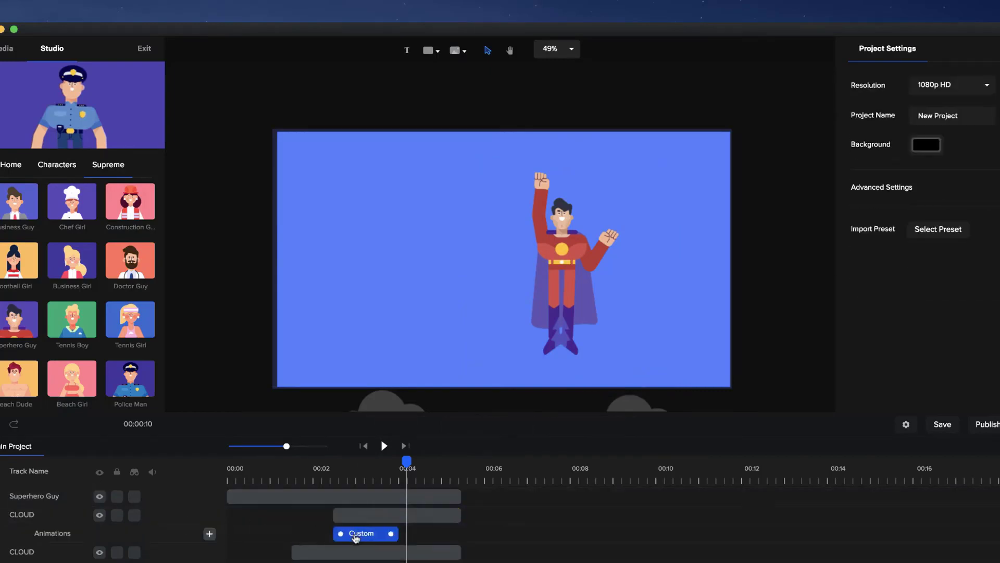
left_click(354, 516)
Step: Replay the scene from the start to check the layer order and the second cloud's timing
left_click(363, 446)
left_click(384, 446)
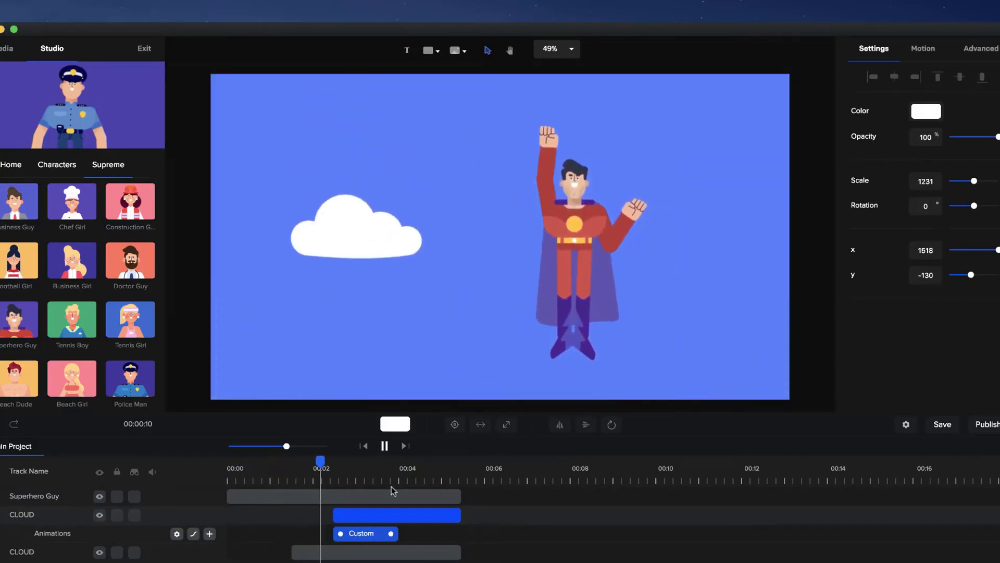
key("space")
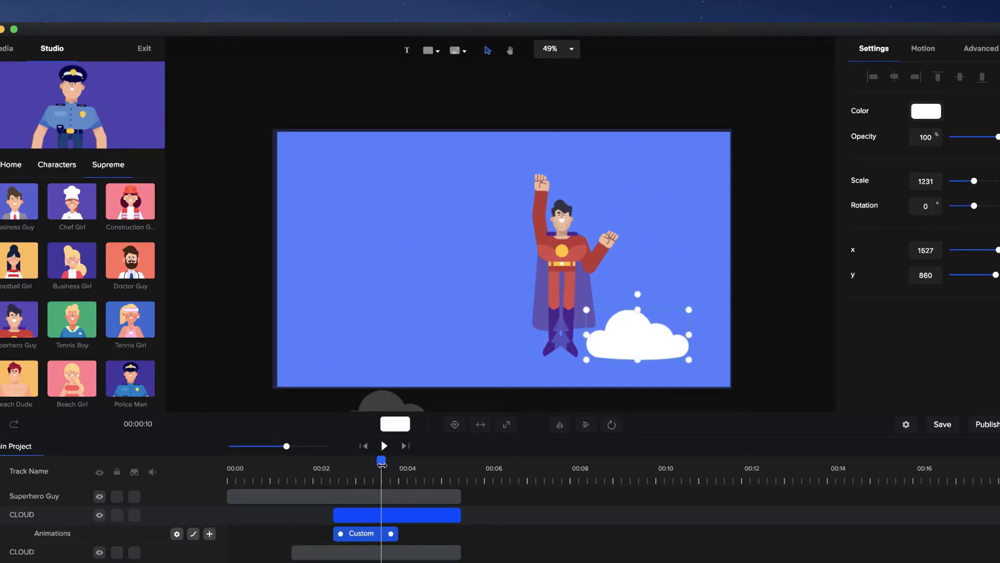
Step: Add a custom animation with Color enabled to the BG track at about 3.5 seconds
left_click_drag(384, 467, 386, 463)
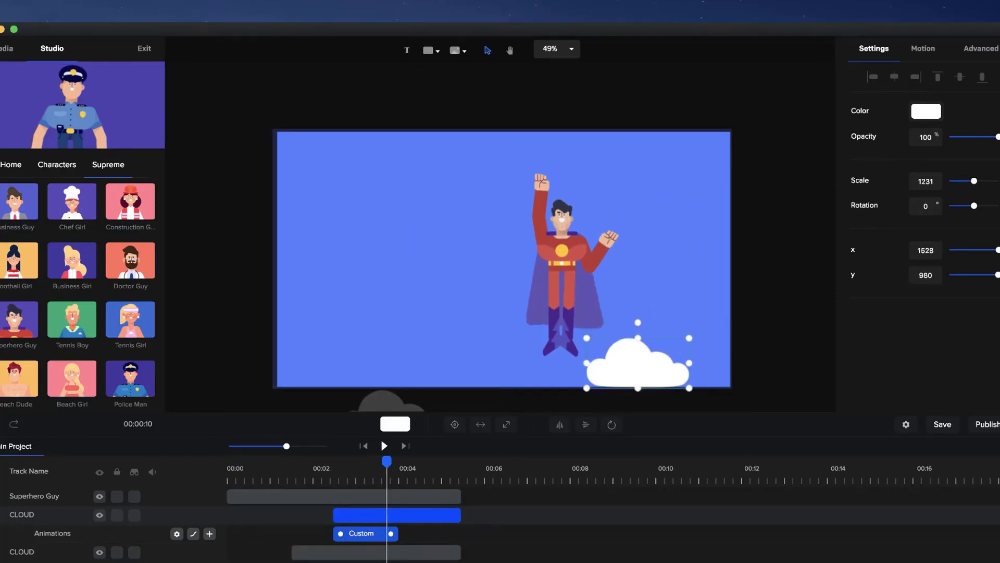
left_click(648, 227)
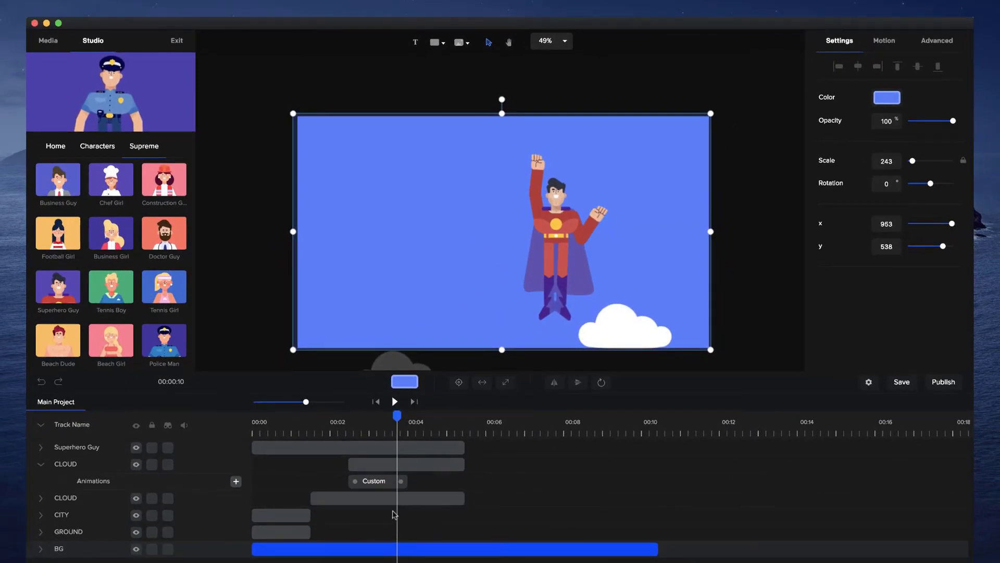
left_click(41, 550)
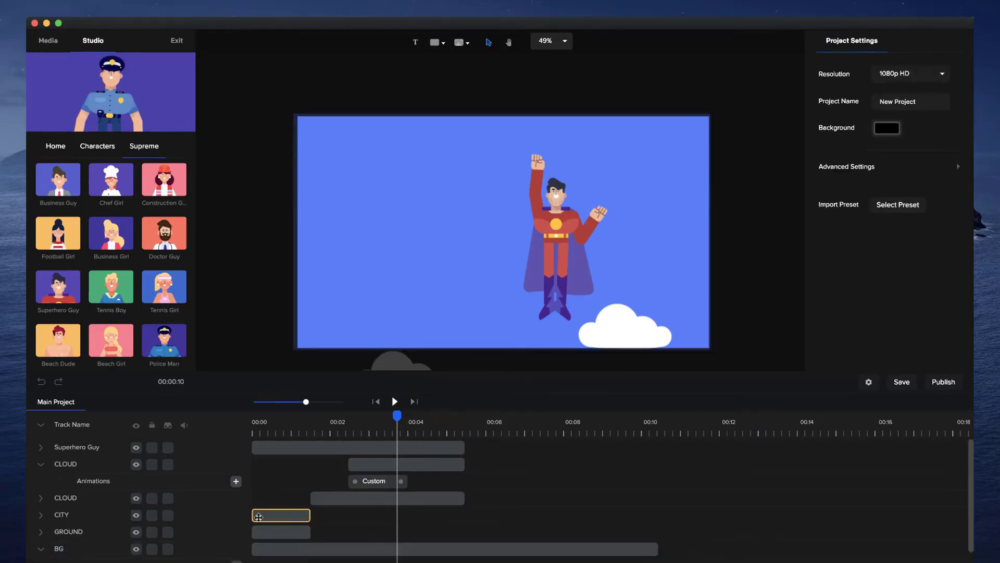
left_click(236, 554)
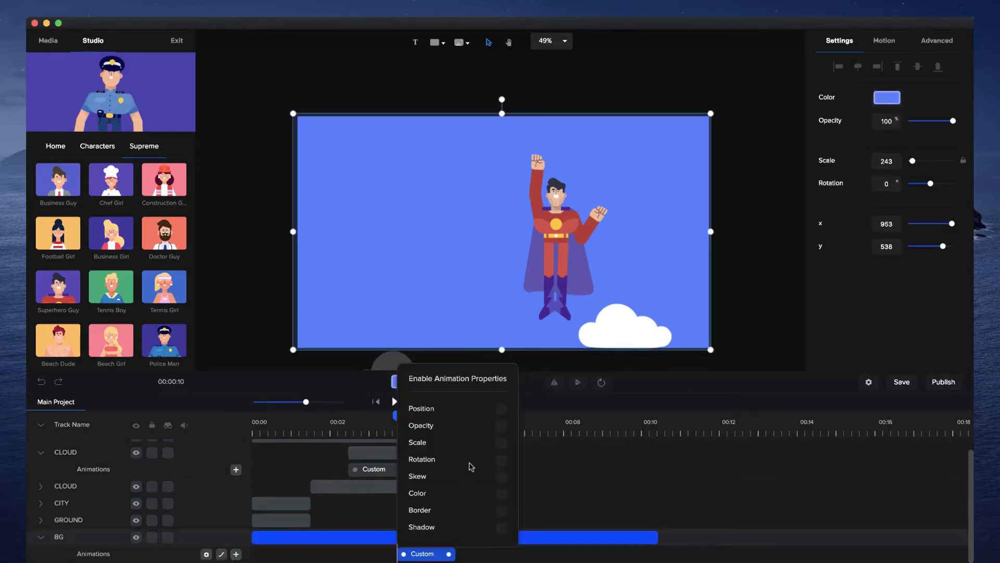
left_click(501, 493)
left_click(550, 473)
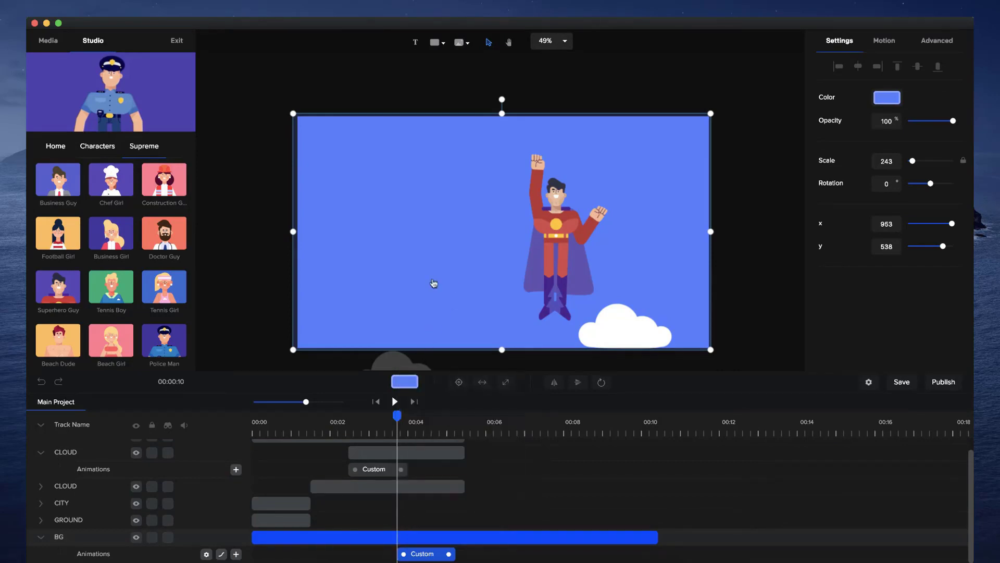
Step: At about 5 seconds, change the background to the dark purple colour from the favorites
left_click_drag(400, 418, 458, 415)
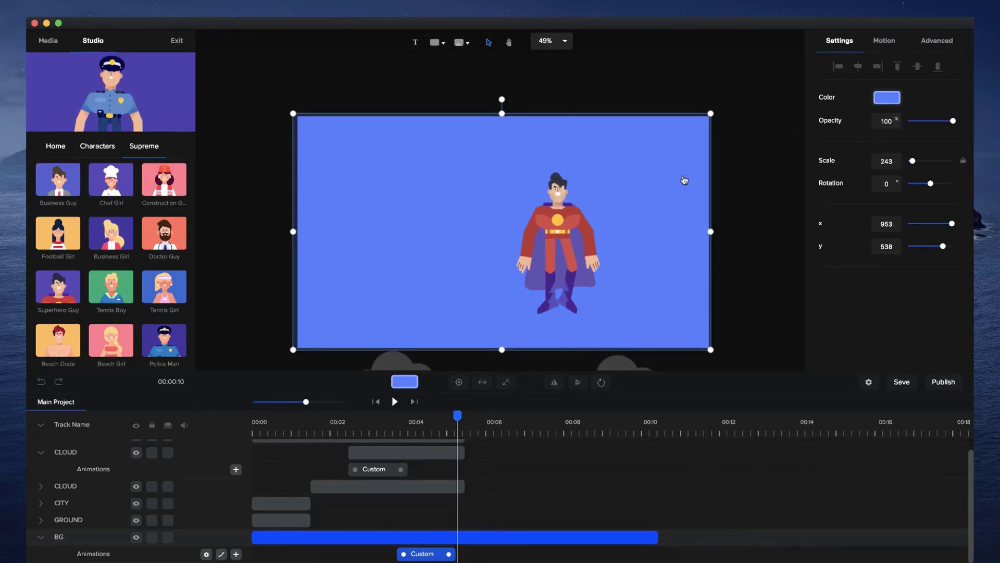
left_click(895, 99)
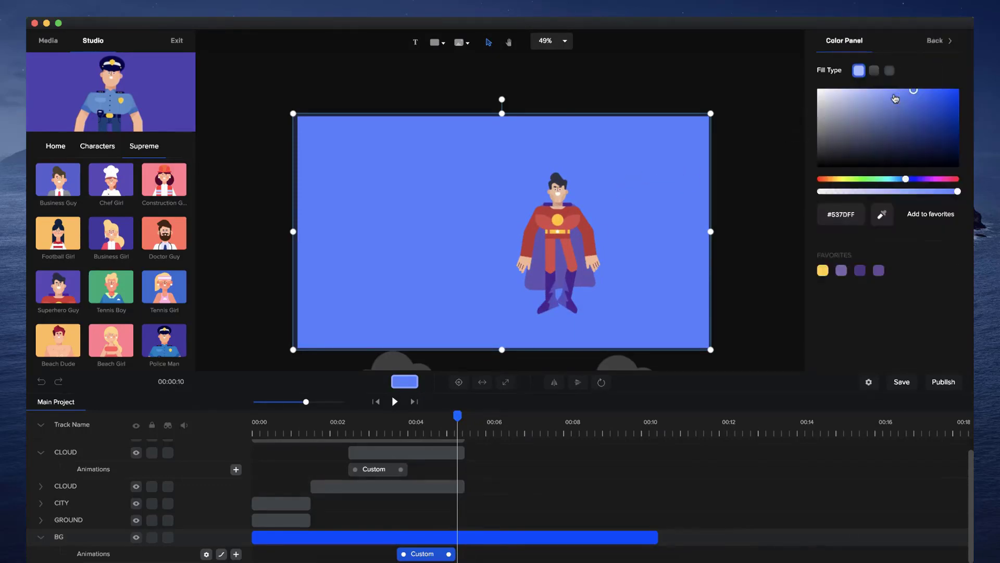
left_click(860, 270)
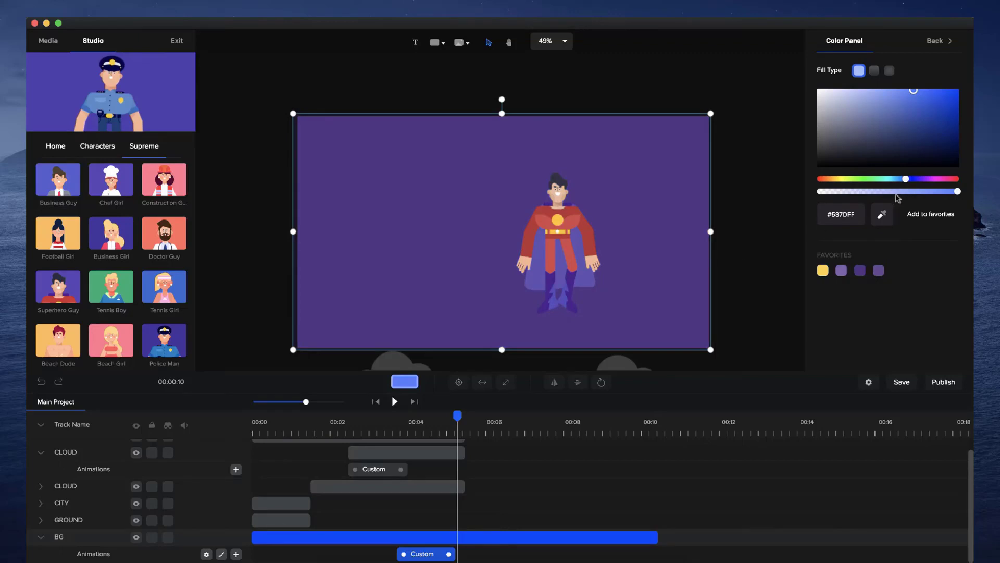
Step: Try pink #FF53E0 as the background colour, adding it to the favorites and removing it again
left_click_drag(932, 179, 939, 179)
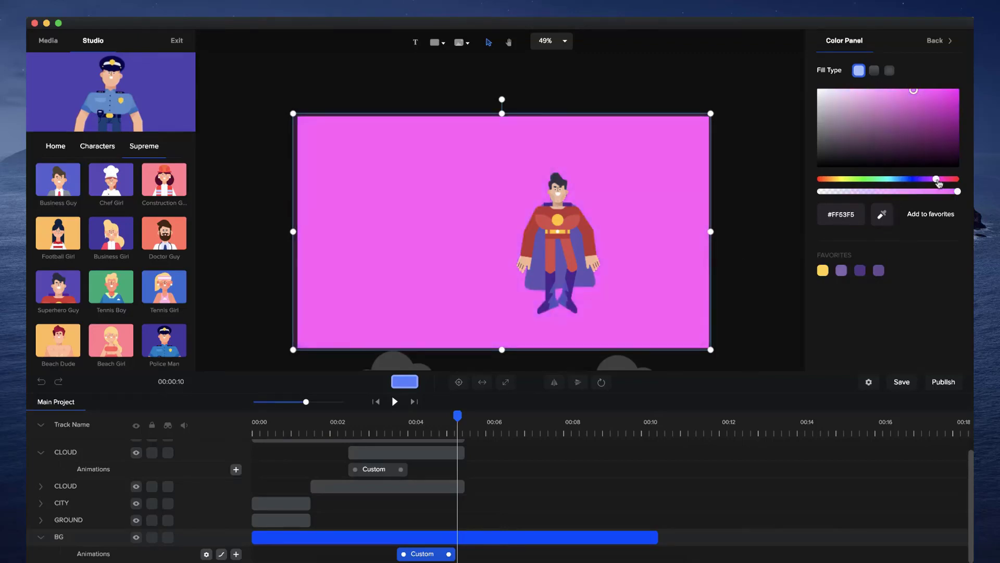
left_click(932, 214)
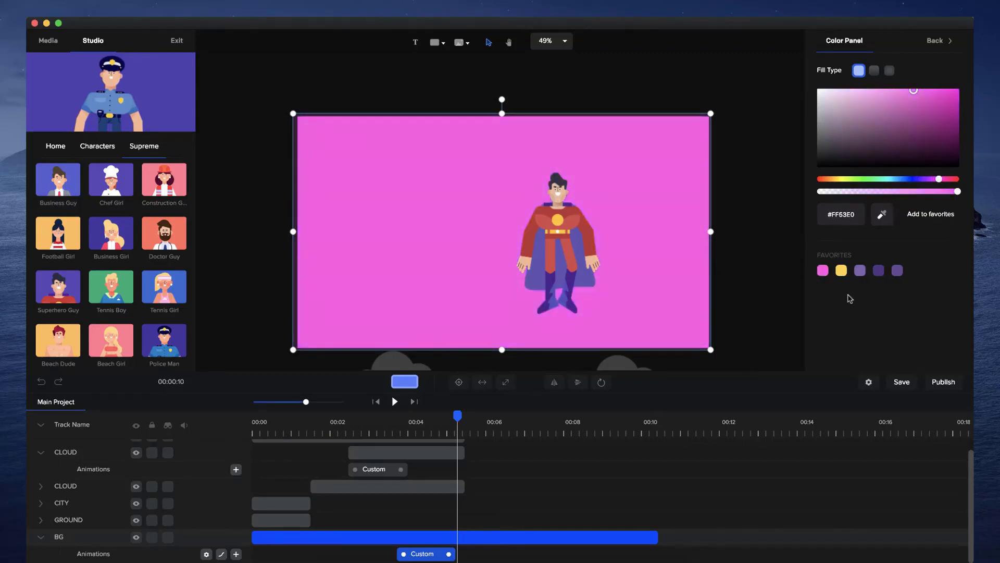
right_click(824, 276)
left_click(836, 283)
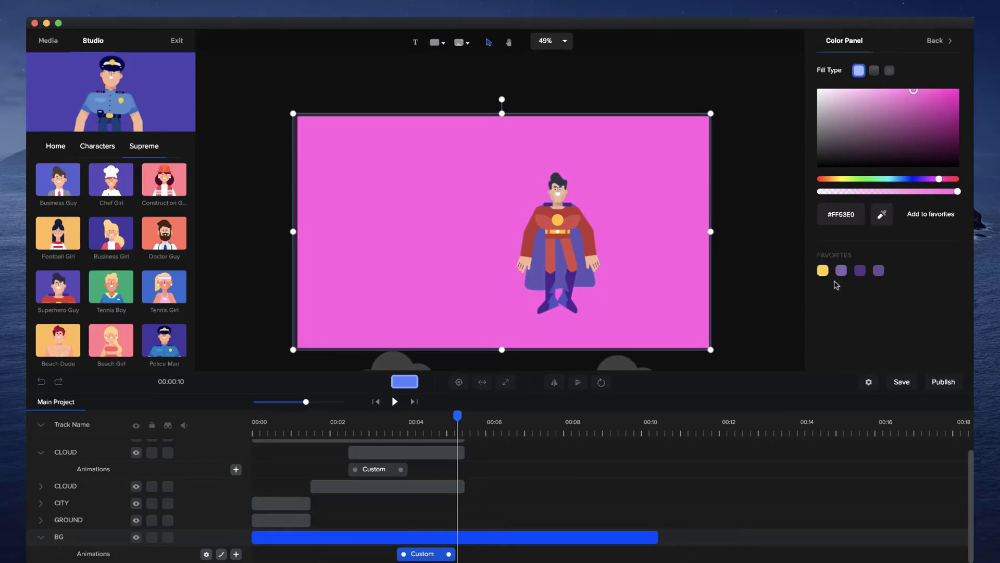
Step: Reapply the dark purple favorite to the background and deselect it
left_click(861, 272)
left_click(741, 256)
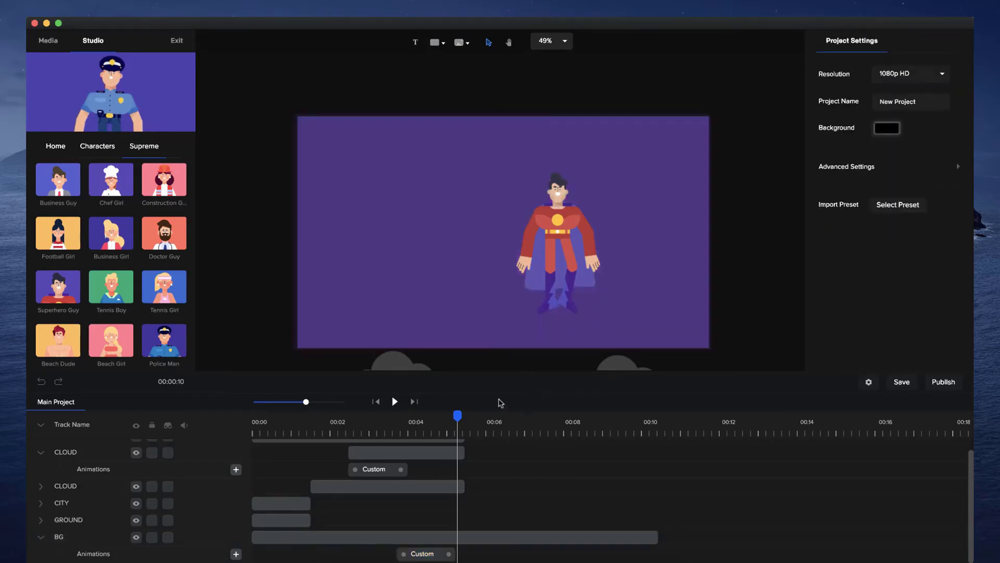
Step: Play the scene from about 3 seconds to preview the background's colour change
left_click_drag(457, 415, 368, 415)
key("space")
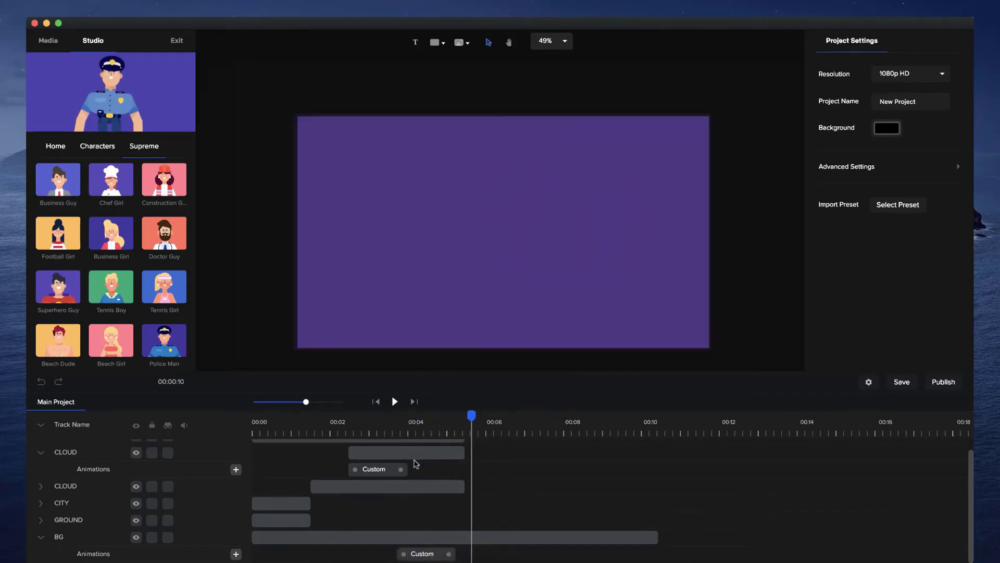
scroll(489, 517, "up", 1)
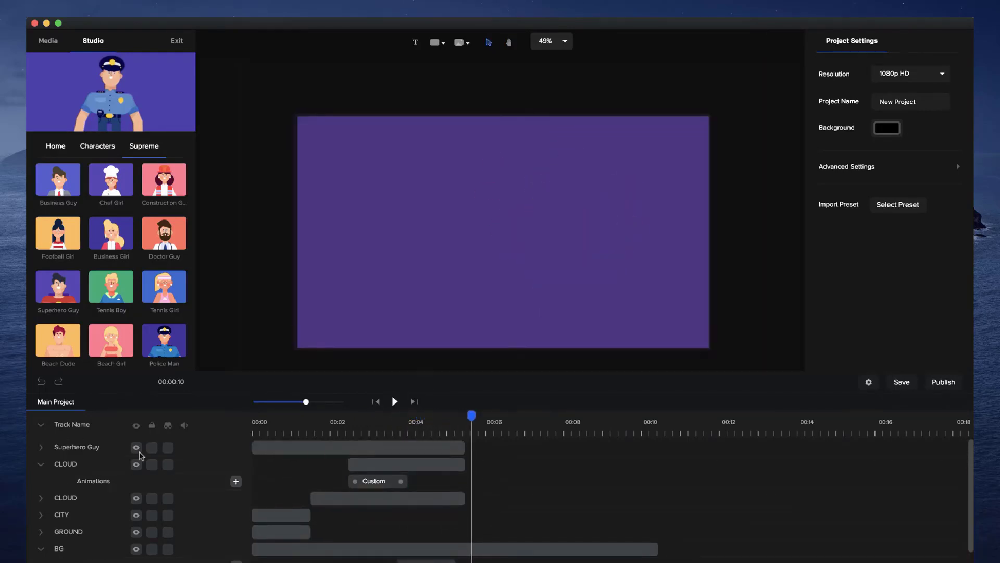
Step: Add a Wave action after the Superhero Guy's Flying action and scrub to about 7 seconds to check it
left_click(42, 465)
left_click(41, 448)
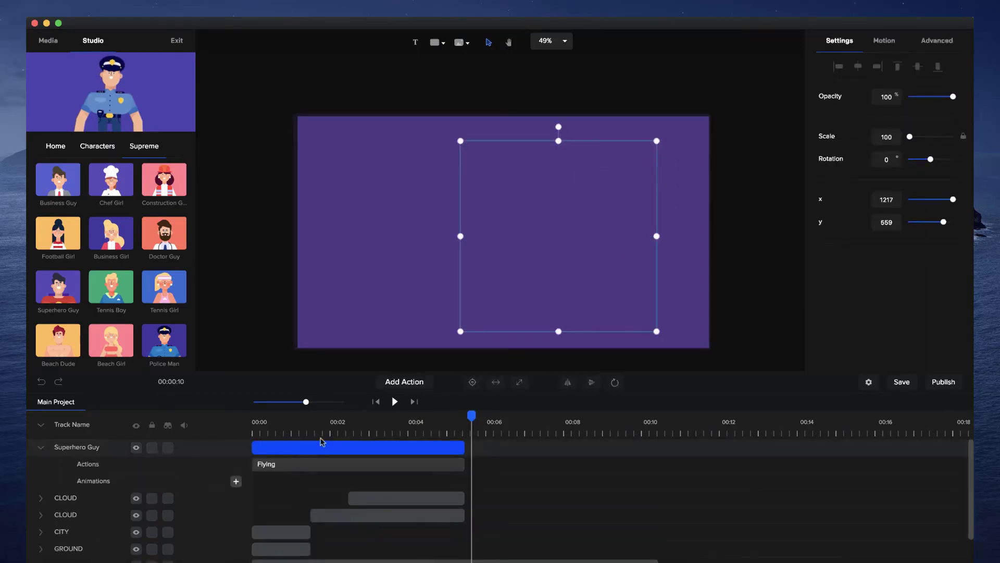
left_click(291, 466)
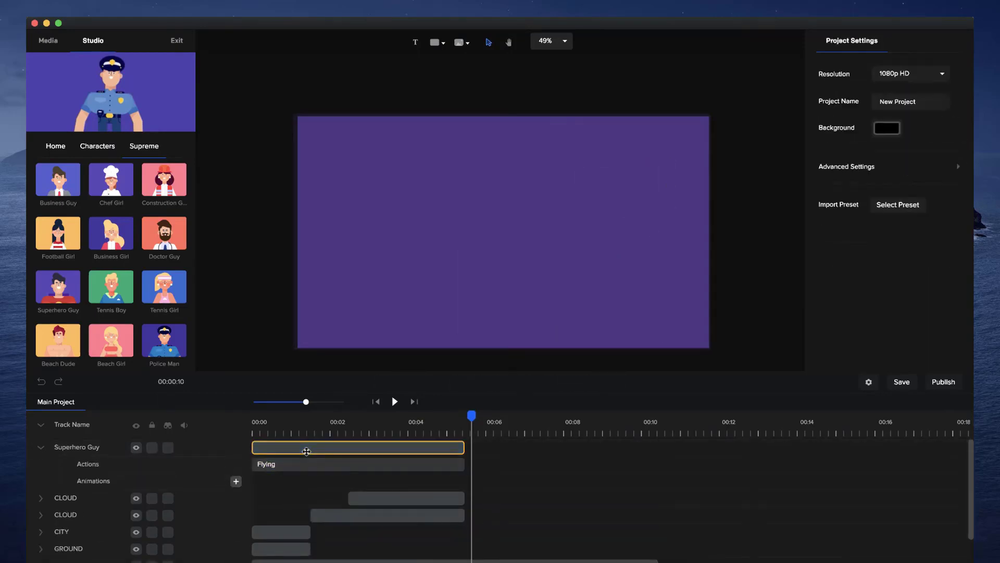
left_click(306, 451)
left_click(407, 383)
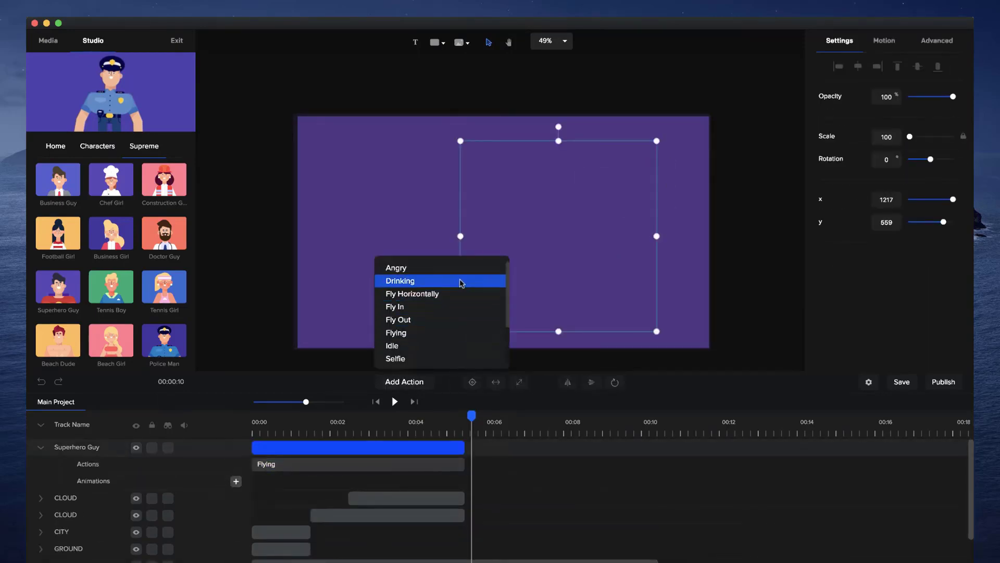
scroll(461, 283, "down", 3)
left_click(437, 356)
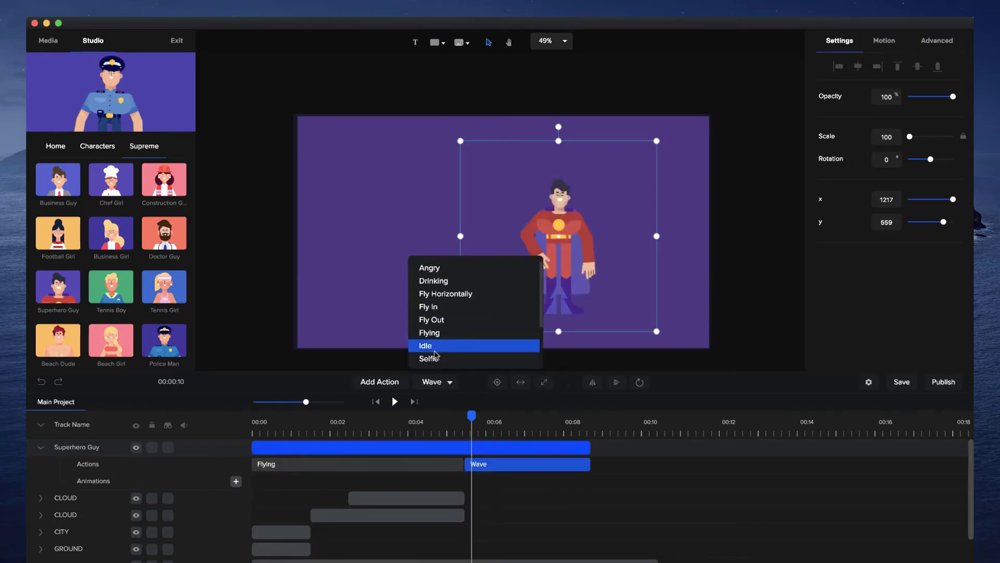
left_click_drag(469, 419, 519, 426)
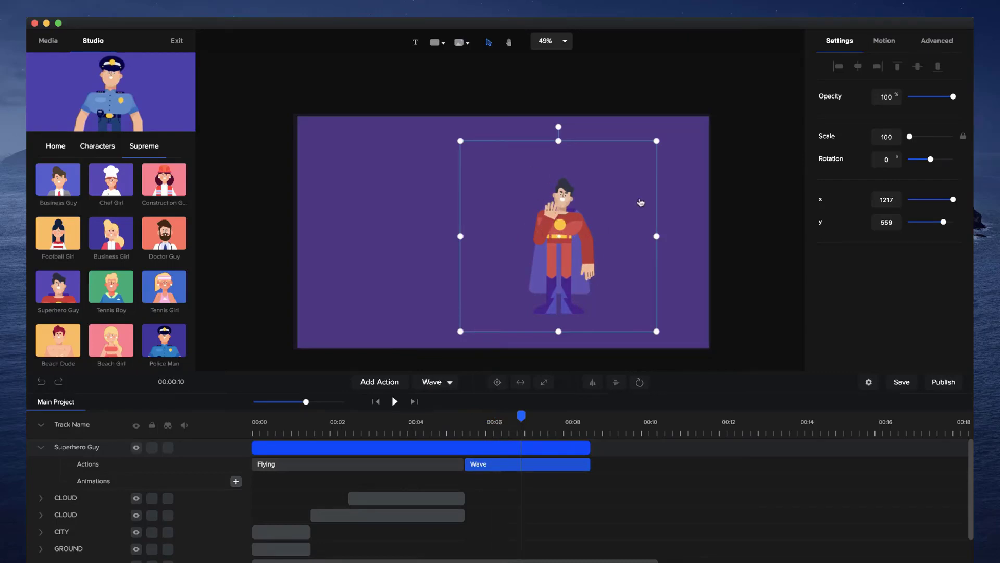
left_click_drag(552, 241, 551, 229)
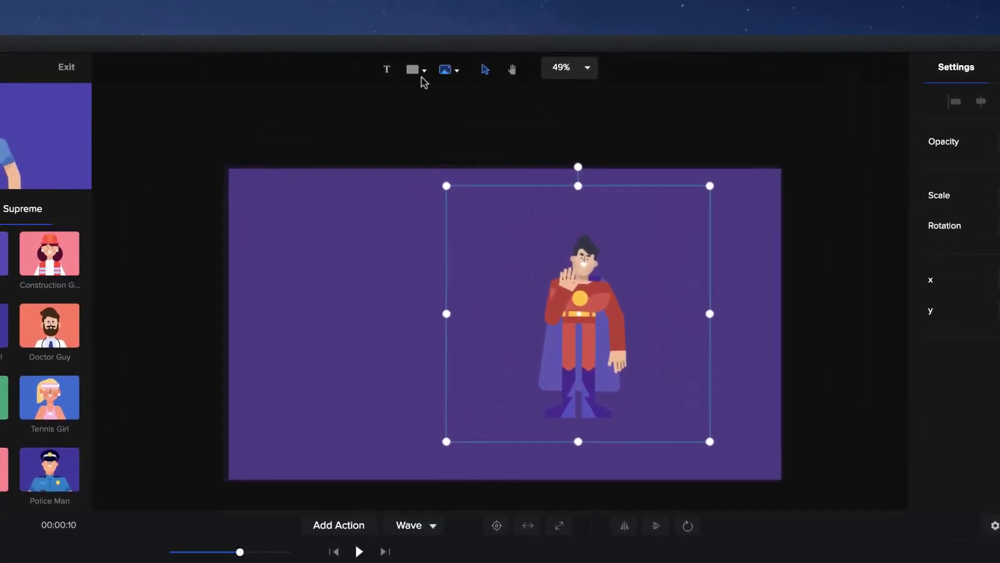
Step: Clear the cloud search in the SVG library and insert the white stepped cloud shape made of stacked rounded bars
left_click(451, 73)
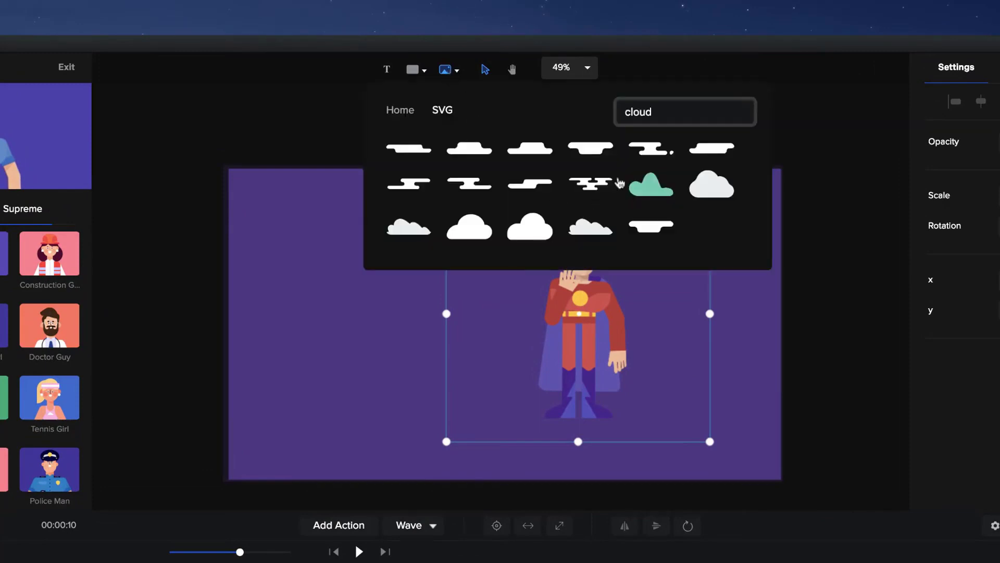
left_click(653, 110)
double_click(654, 110)
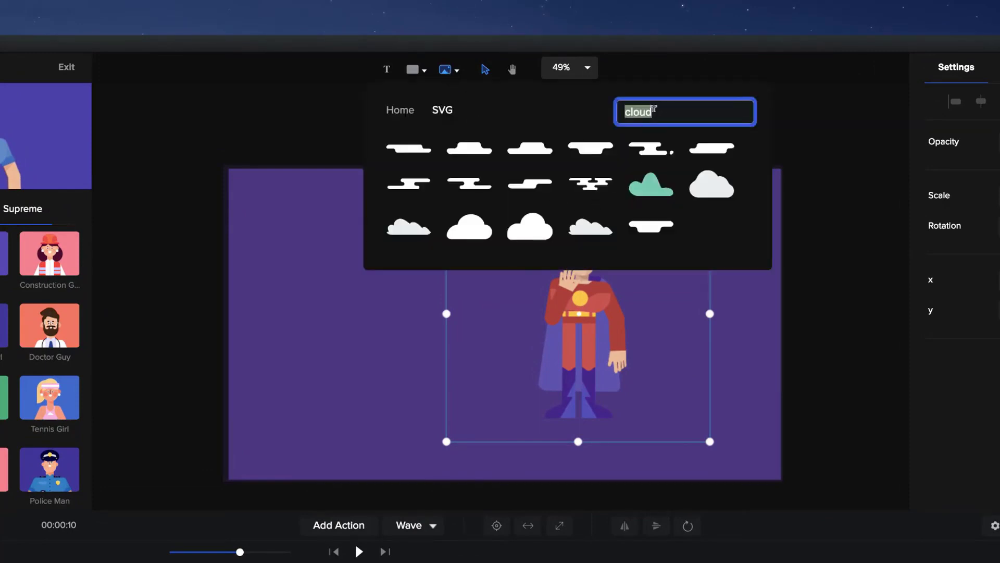
key("BackSpace")
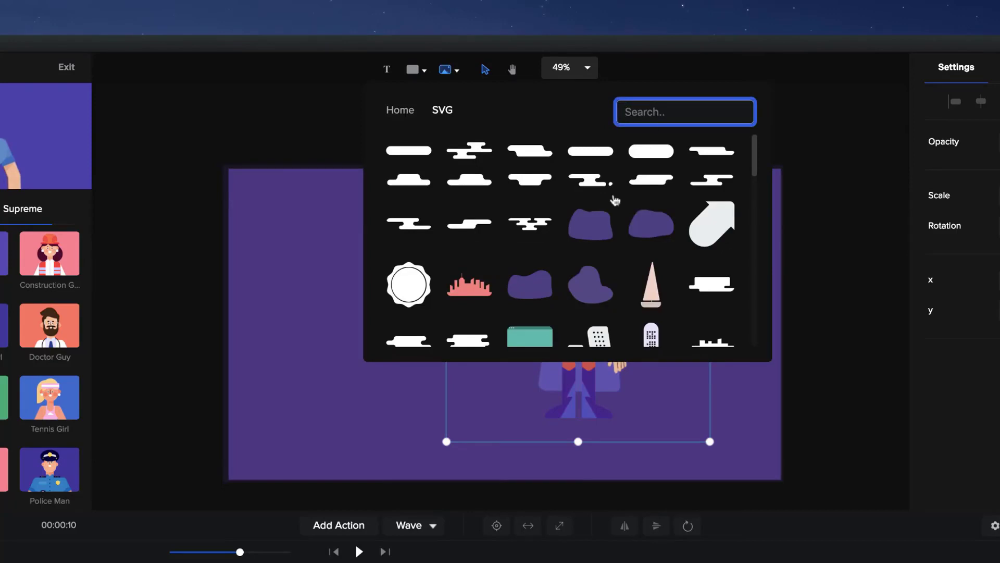
left_click(469, 157)
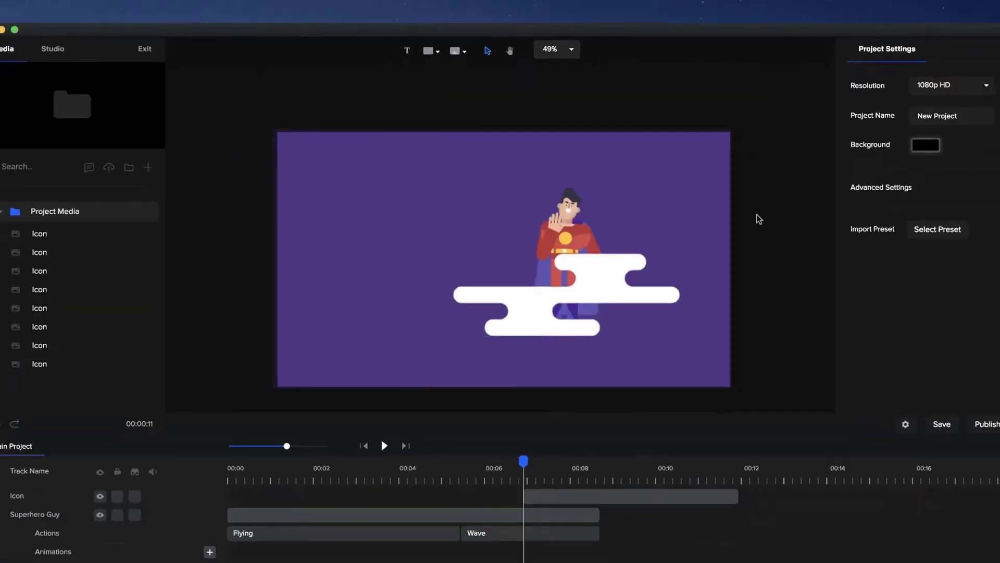
Step: Enlarge the cloud shape to scale 538 at about x 986, y 533, and fit its clip to the Wave action's time span
left_click_drag(458, 228, 313, 156)
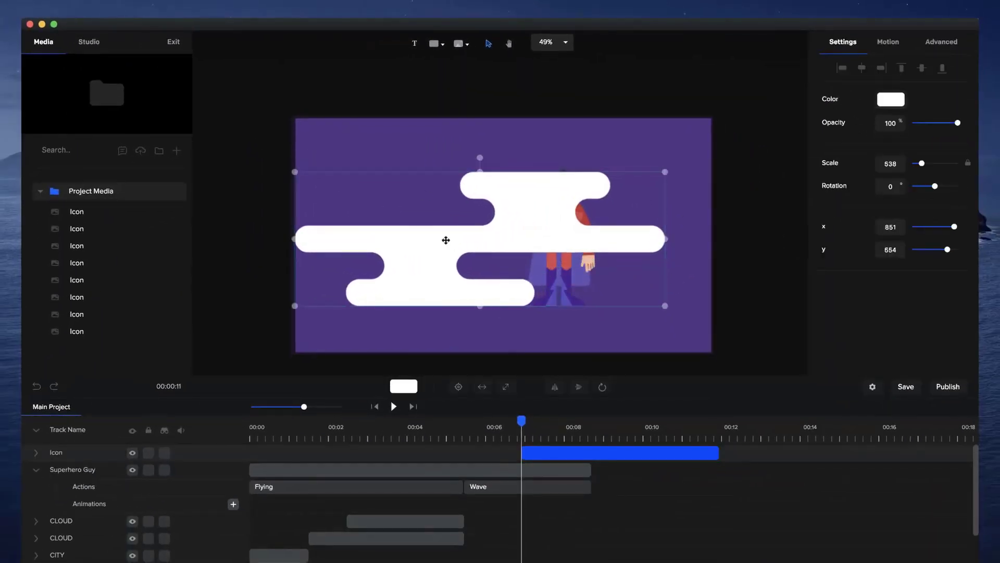
left_click_drag(446, 239, 474, 232)
left_click_drag(581, 454, 524, 454)
left_click_drag(660, 452, 592, 451)
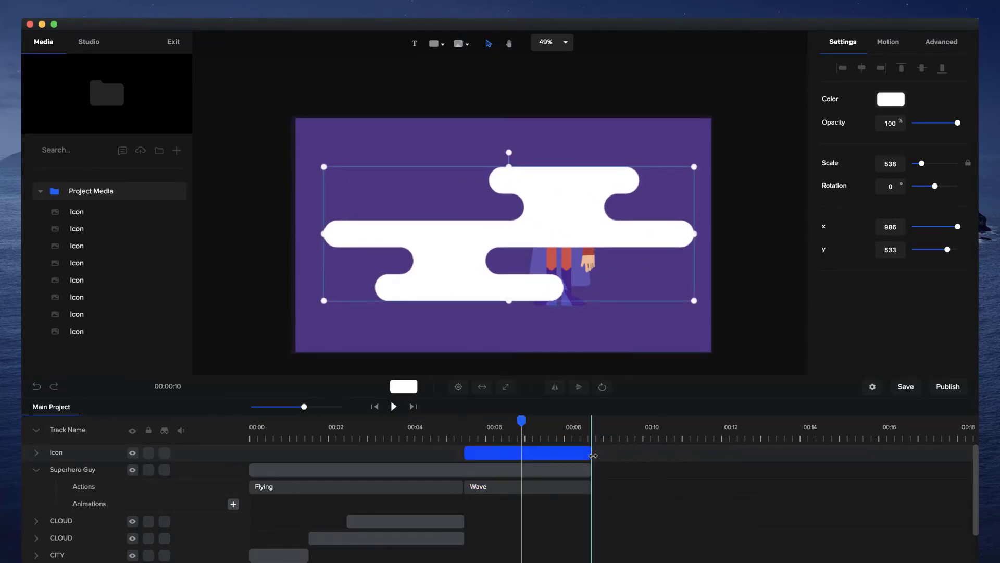
Step: Collapse all tracks, rename the new shape's track to DESIGN and move it between GROUND and BG
left_click(36, 432)
double_click(55, 453)
type("DE")
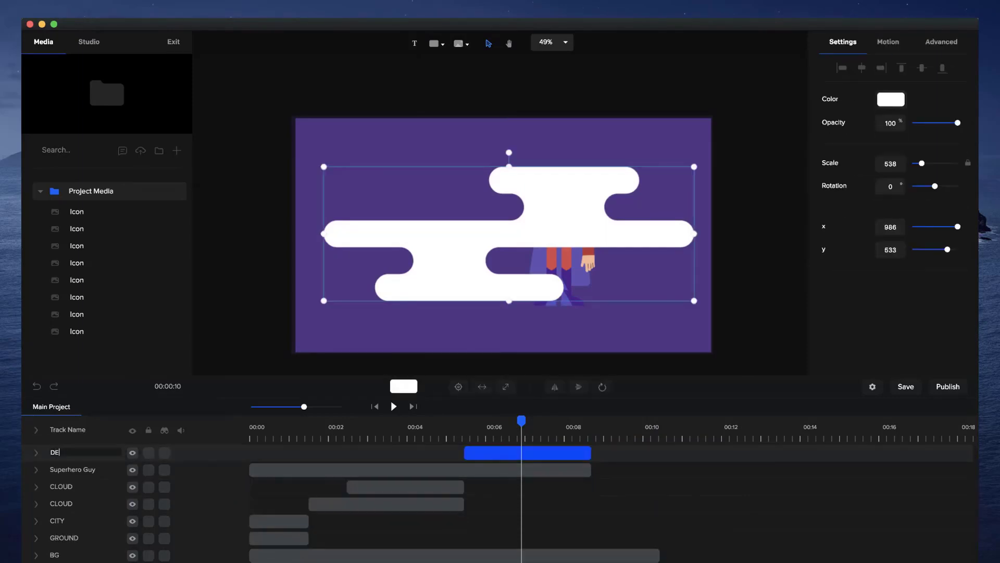
type("SIGN")
key("Return")
left_click_drag(67, 457, 67, 547)
left_click(377, 509)
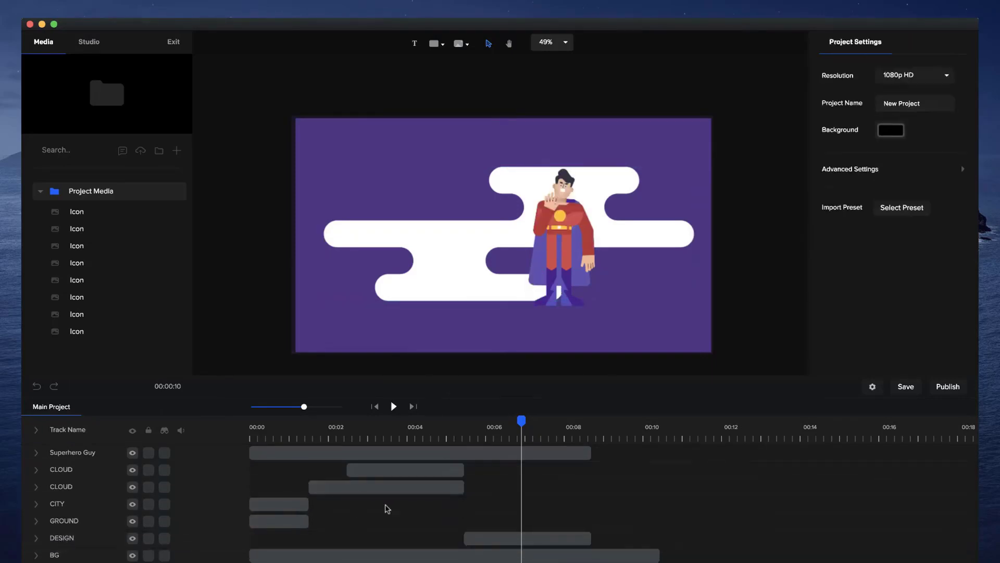
Step: Shift the DESIGN clip earlier to start at about 3.8 seconds, in line with the background's colour animation
left_click(37, 556)
scroll(496, 501, "down", 1)
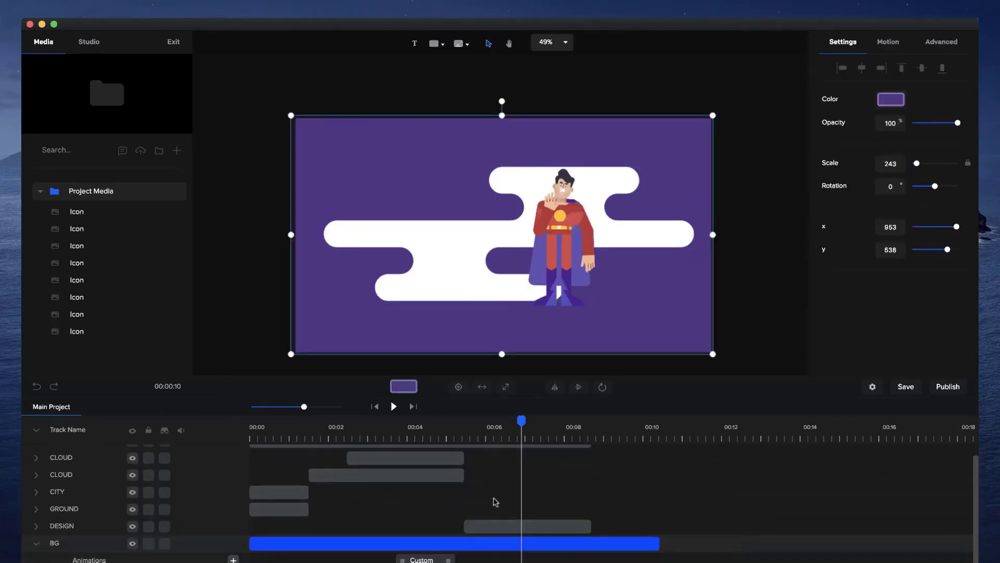
left_click_drag(493, 527, 435, 527)
left_click(387, 428)
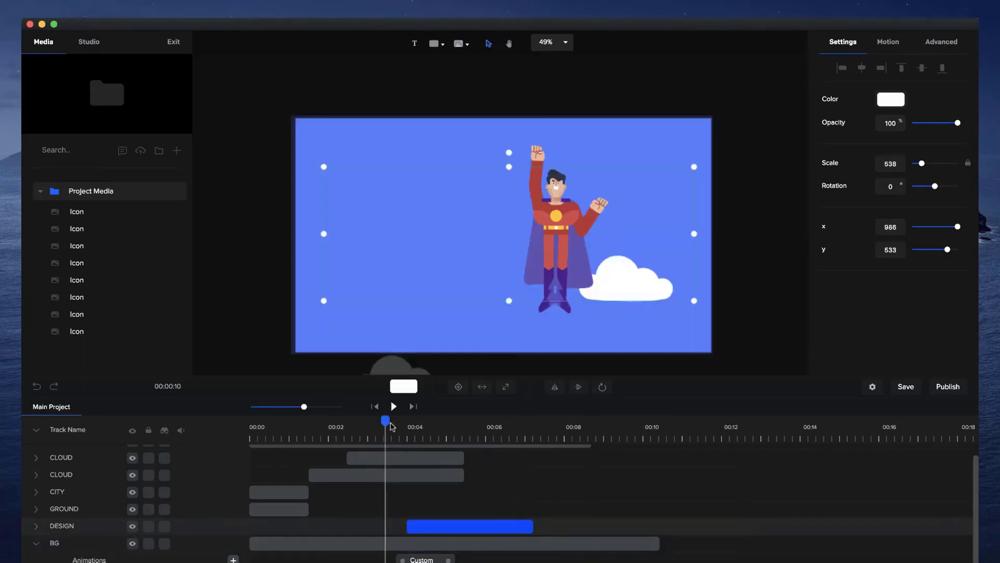
left_click_drag(392, 426, 449, 422)
left_click_drag(477, 525, 470, 525)
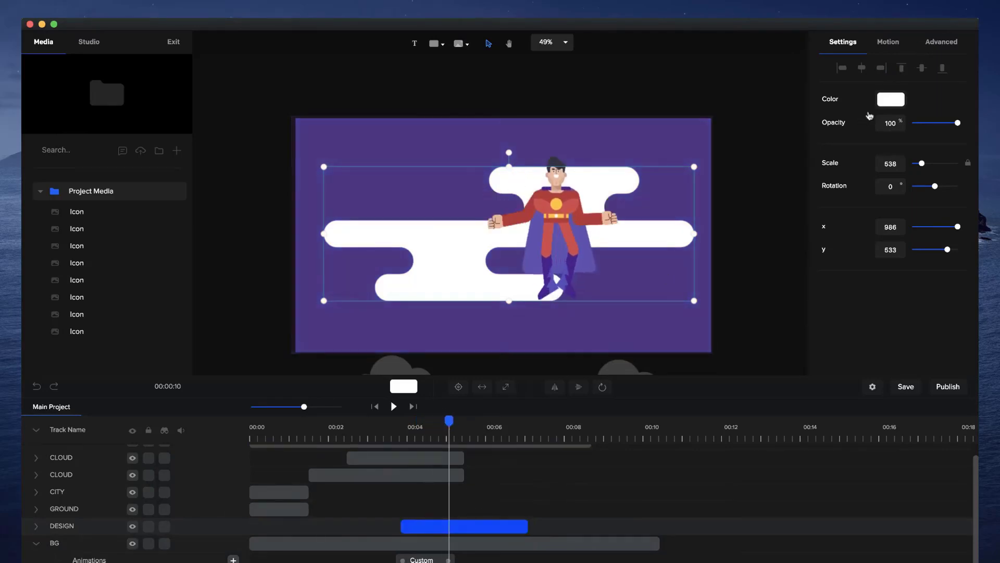
Step: Recolour the DESIGN shape to a purple slightly darker than the background, starting from the dark purple favorite
left_click(890, 99)
left_click(845, 274)
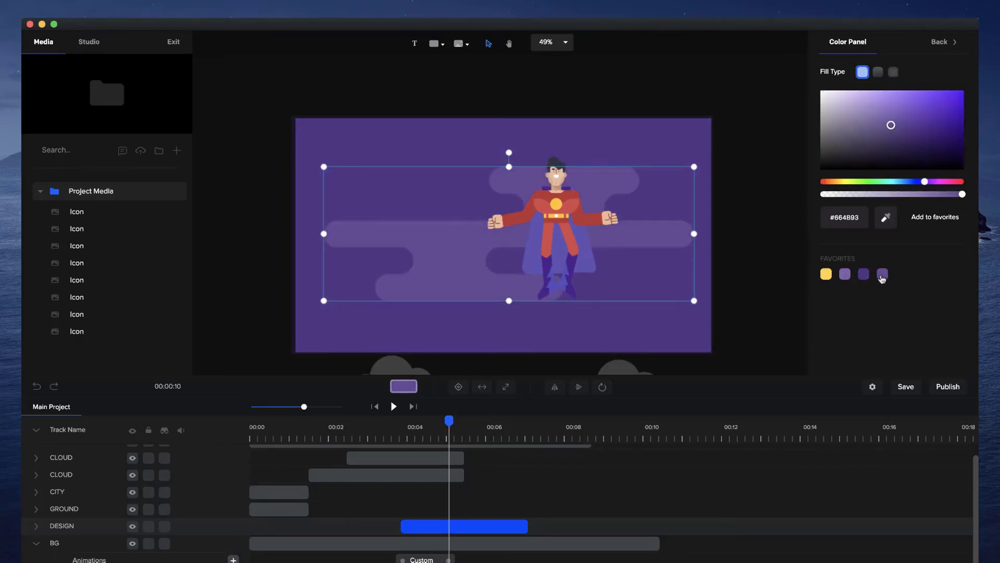
left_click(864, 277)
left_click(908, 129)
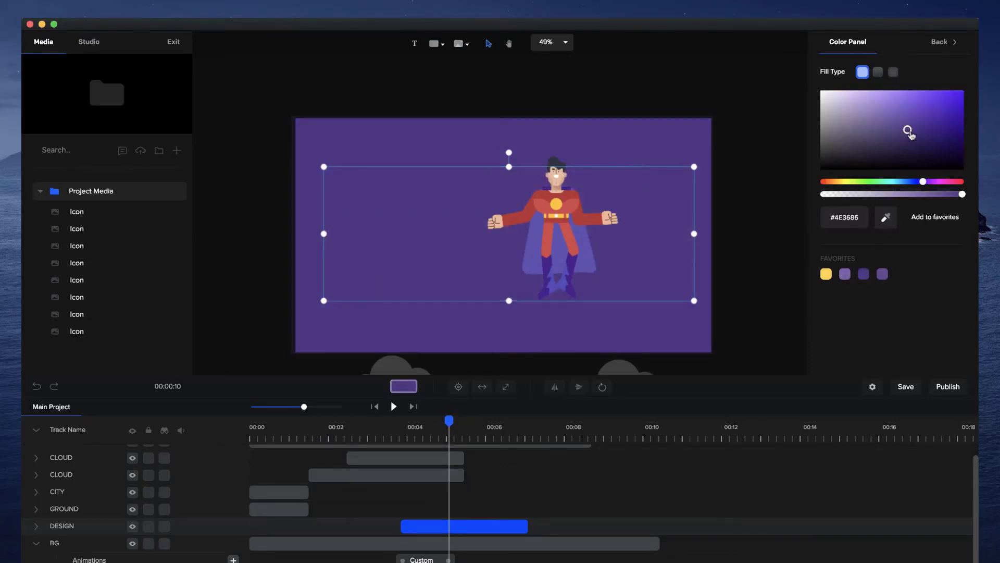
left_click_drag(908, 131, 914, 134)
left_click(940, 42)
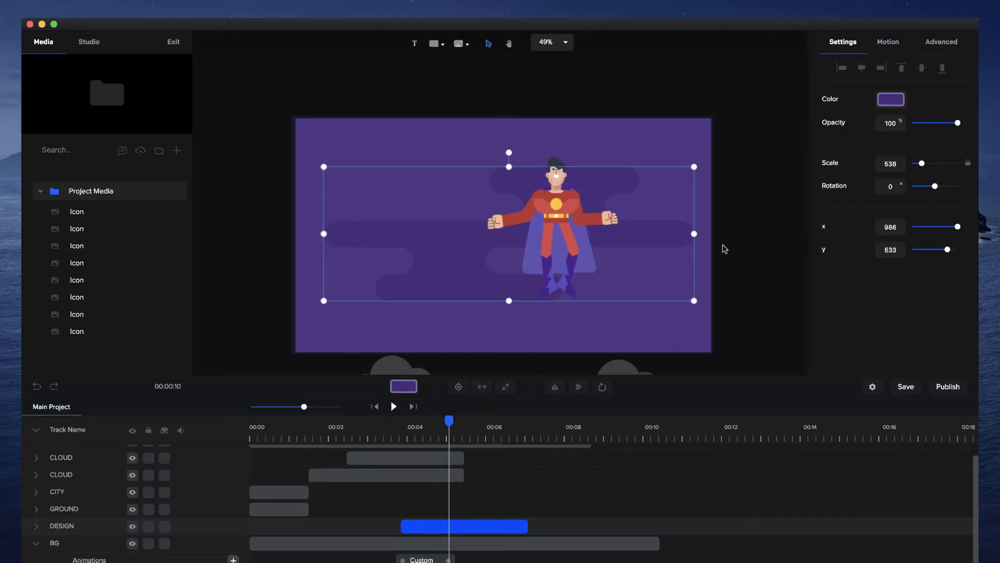
Step: Apply the Back Slide Bottom entrance animation to the DESIGN shape and preview it from about 3.4 seconds
left_click(889, 42)
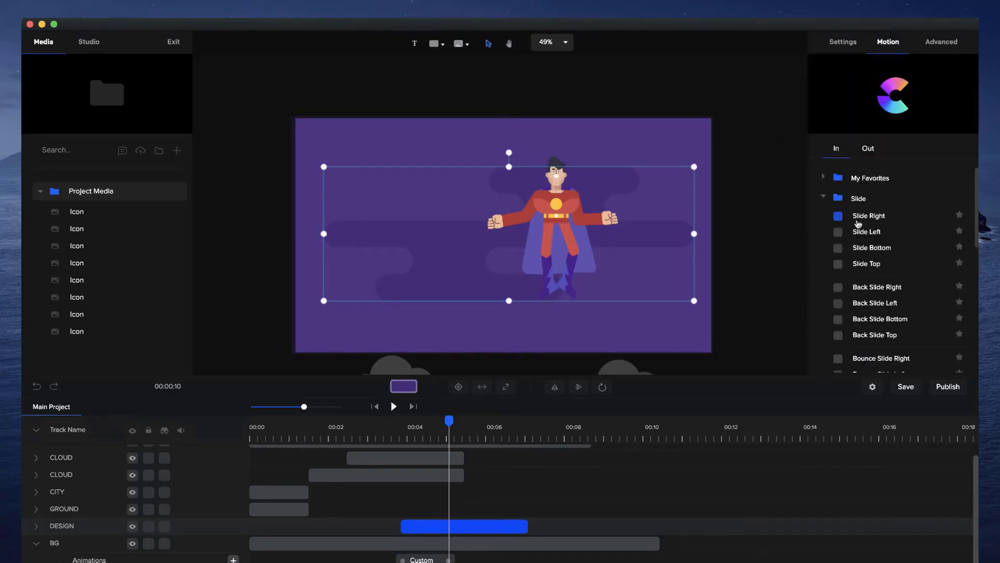
scroll(855, 218, "down", 2)
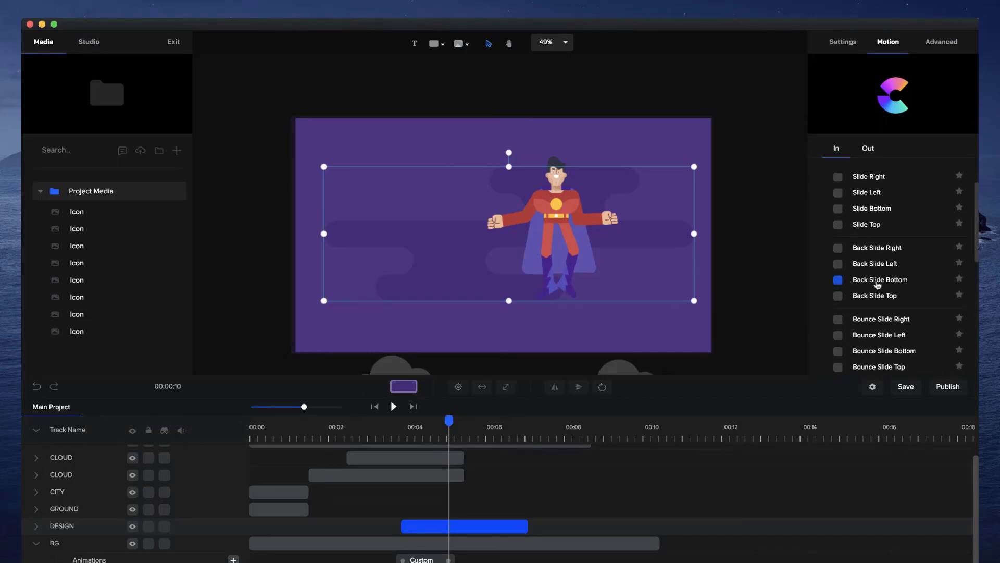
left_click(838, 280)
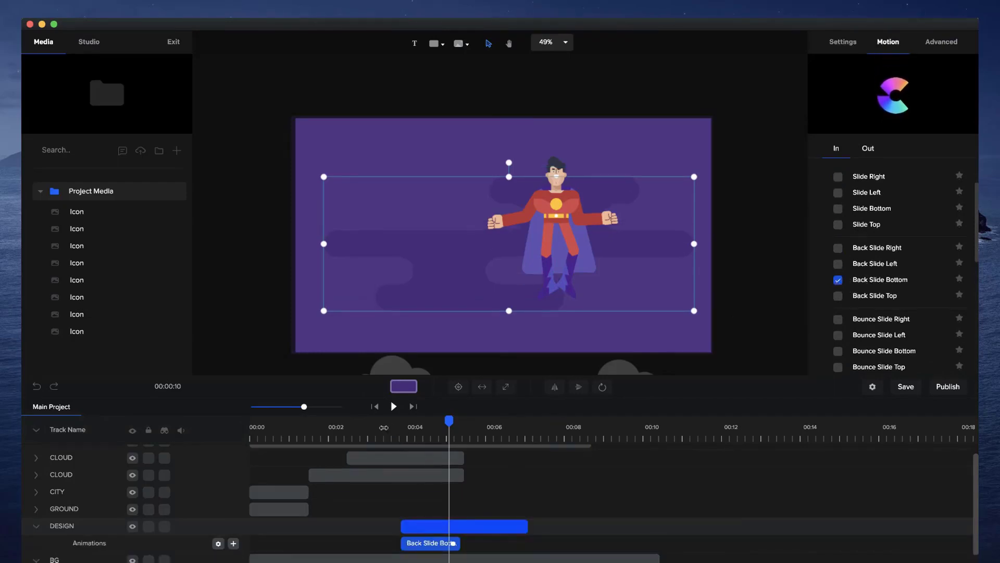
left_click(384, 427)
key("space")
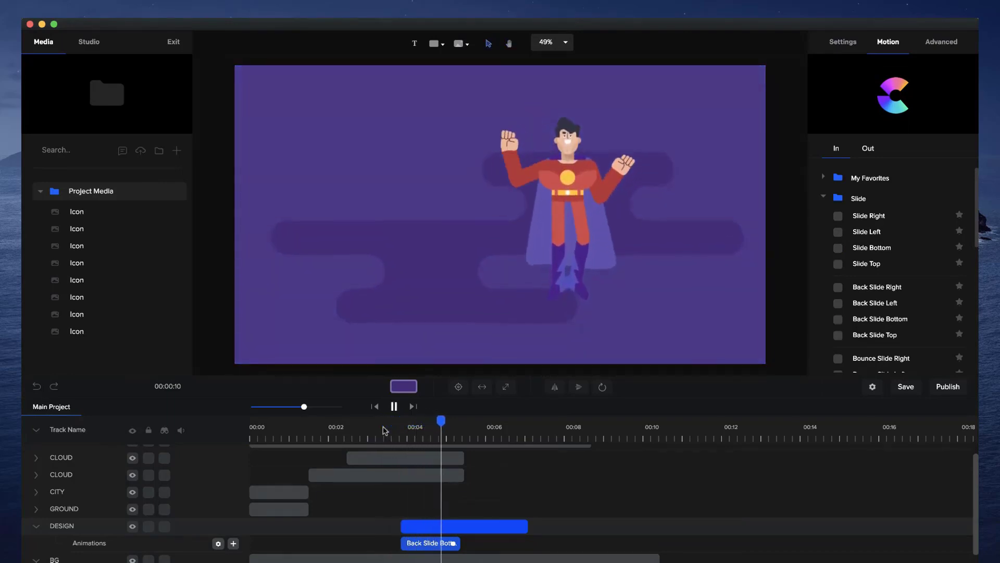
key("space")
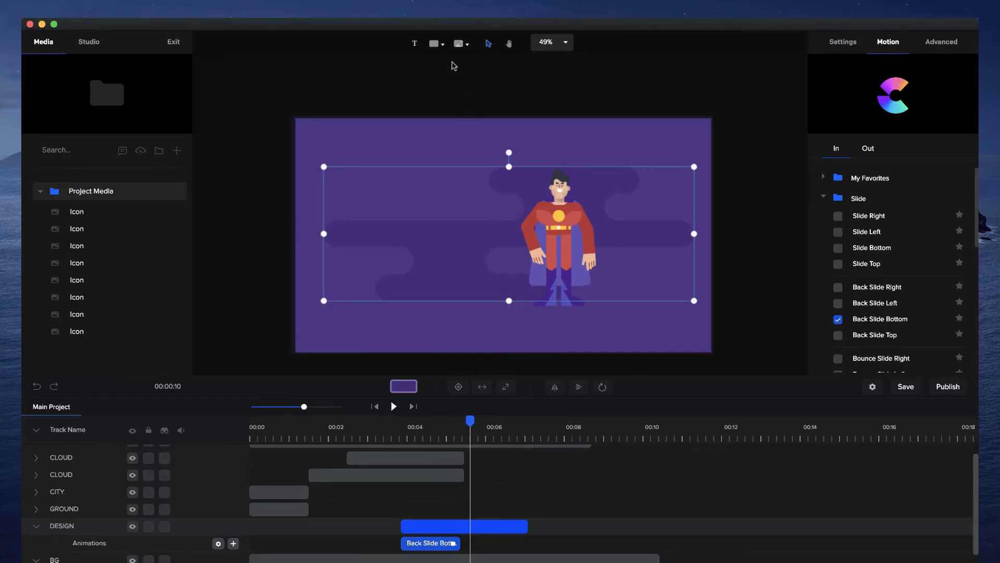
Step: Search the SVG library for moon, insert the white crescent, and place it small in the sky at the canvas's upper left
left_click(462, 46)
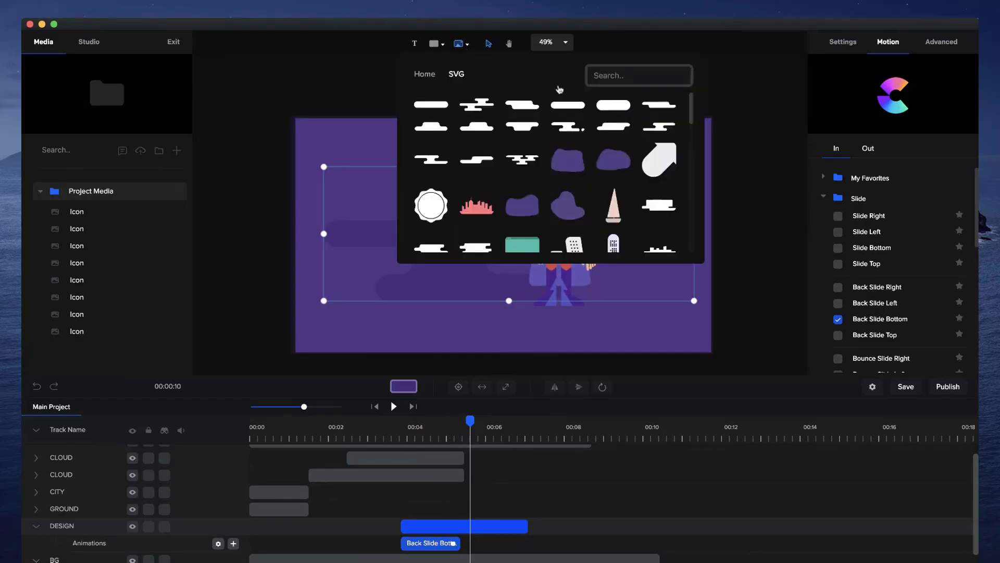
left_click(599, 76)
type("moon")
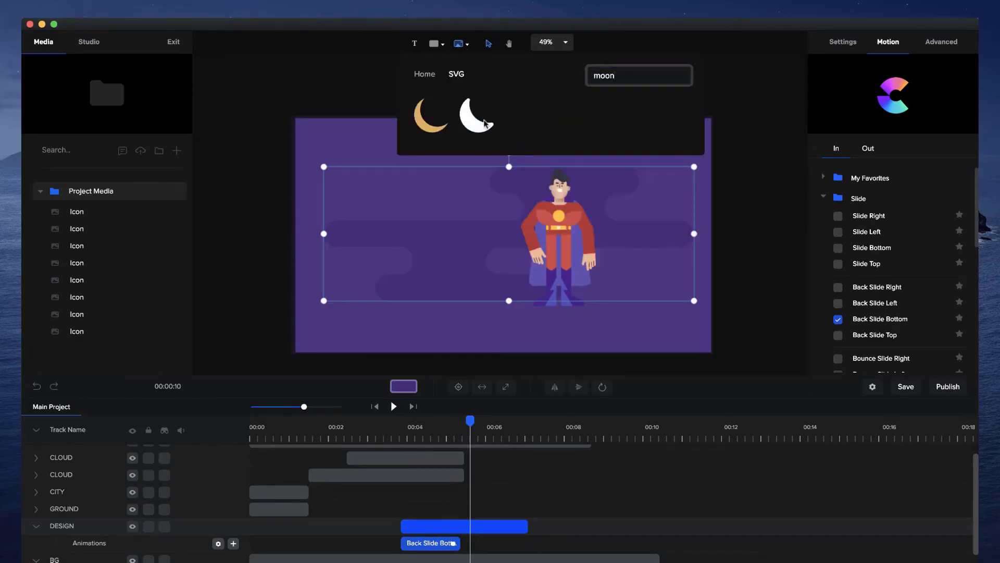
left_click(484, 123)
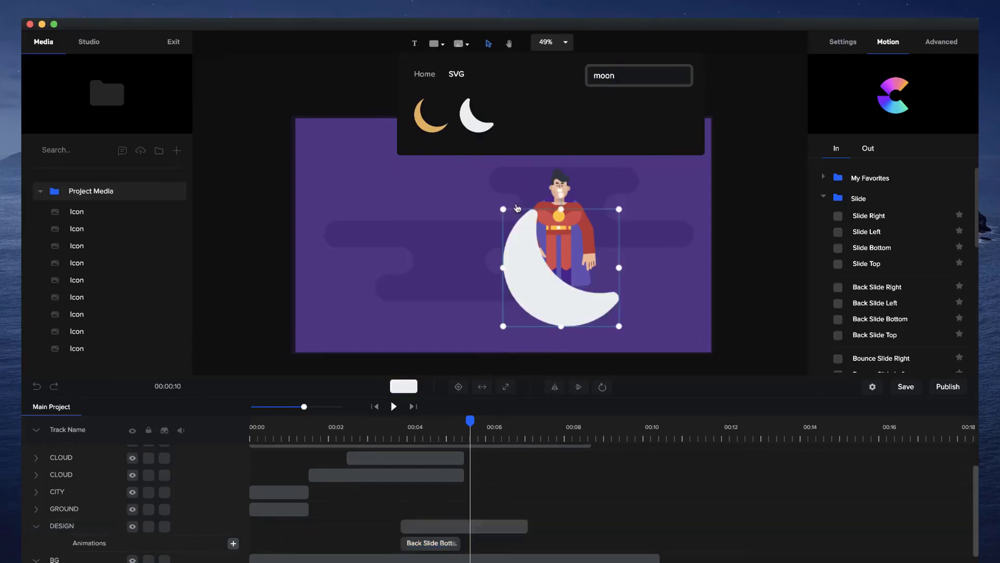
left_click_drag(620, 327, 390, 173)
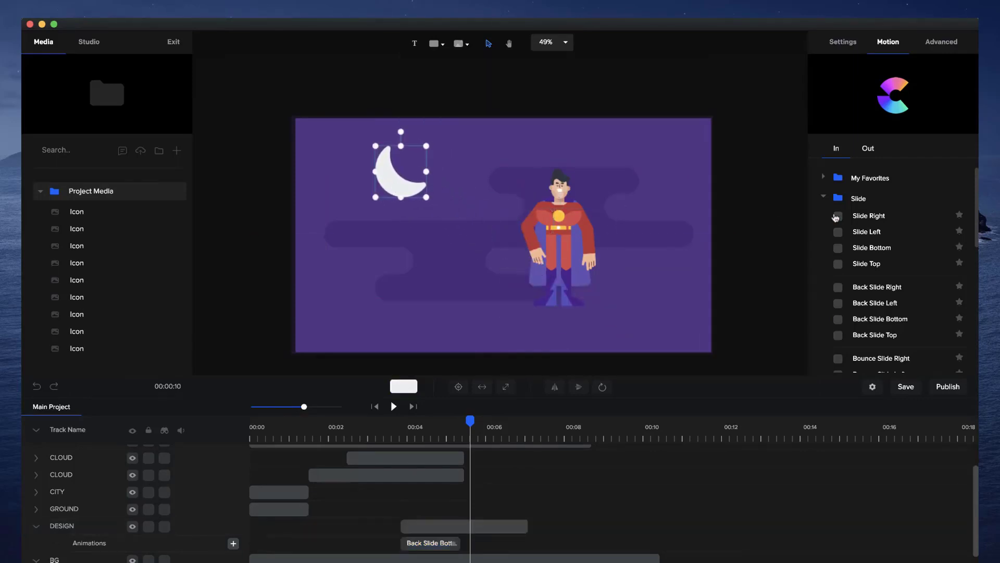
Step: Colour the moon with the yellow favorite #FFD244 and shrink it slightly
left_click(947, 54)
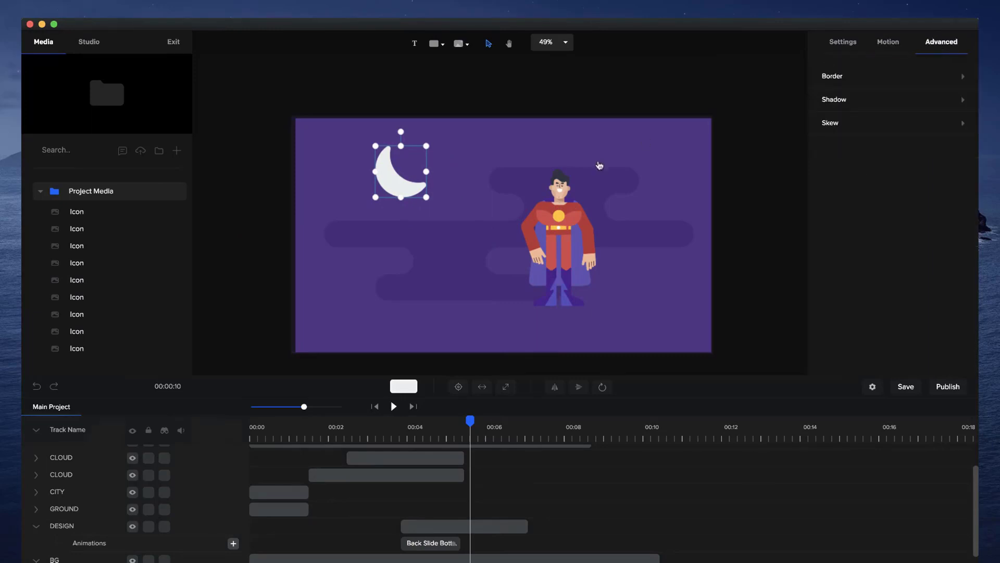
left_click(409, 387)
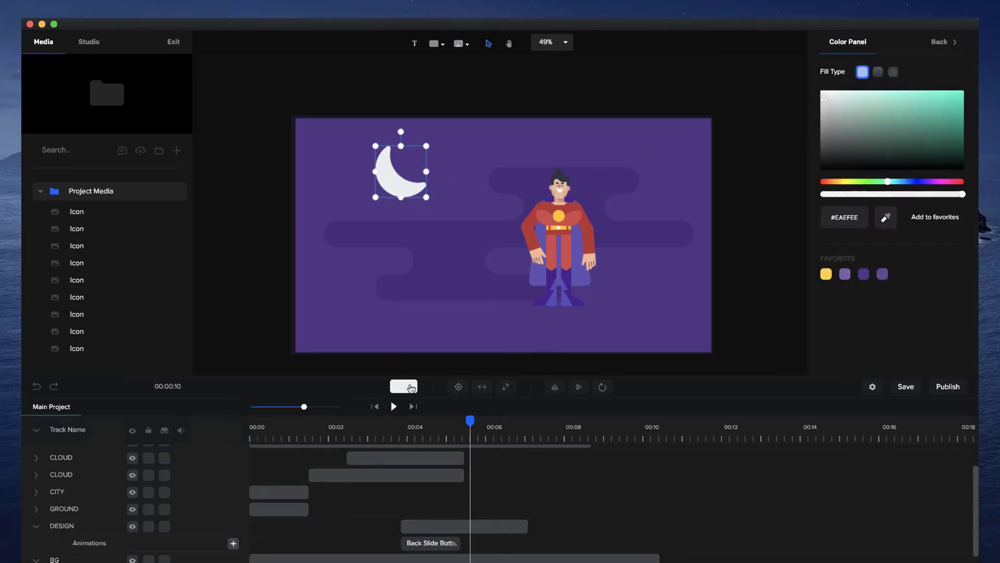
left_click(826, 273)
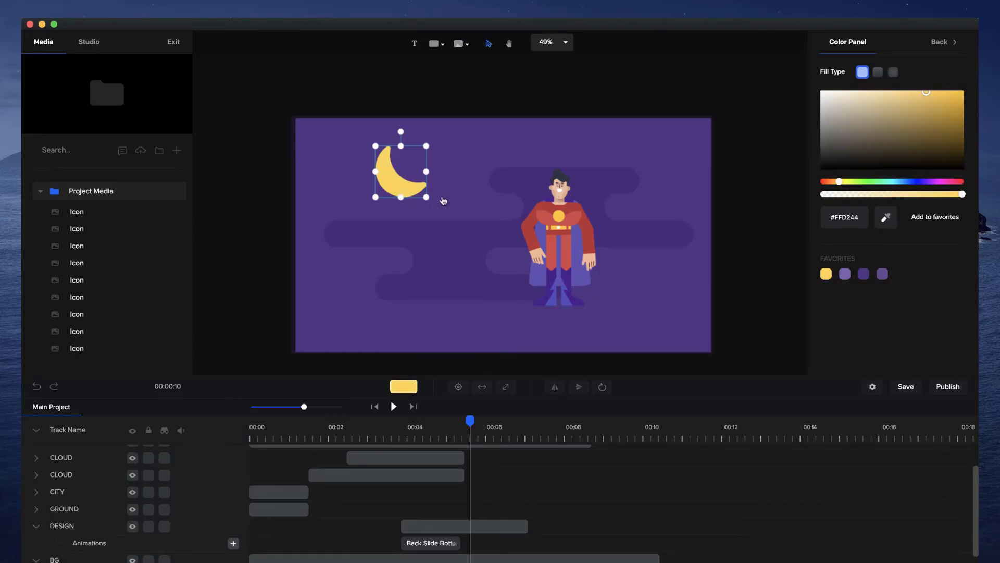
left_click_drag(427, 198, 422, 193)
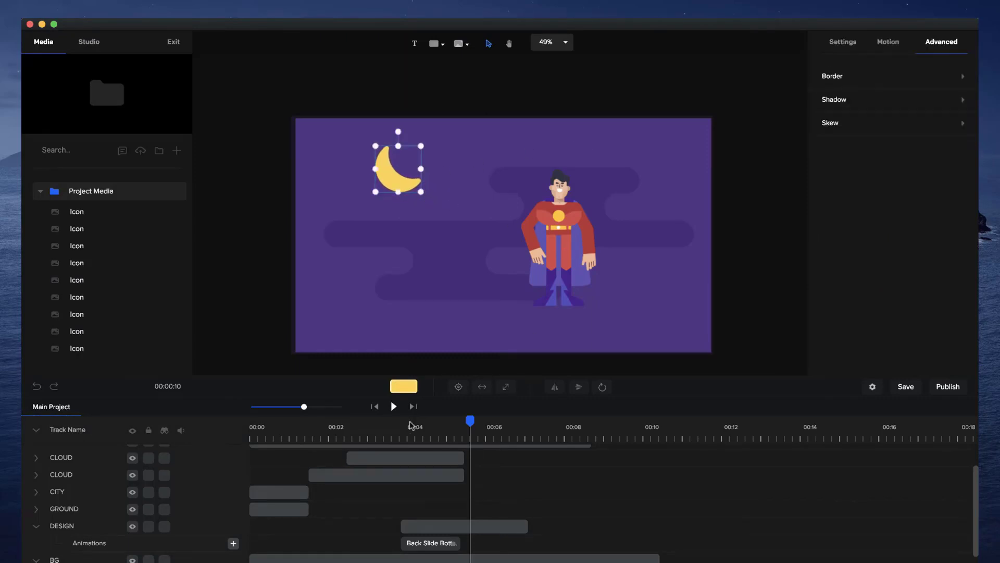
Step: Move the moon's clip earlier so it starts together with the DESIGN clip at about 3.8 seconds
left_click(434, 471)
scroll(434, 470, "up", 2)
left_click_drag(494, 453, 426, 454)
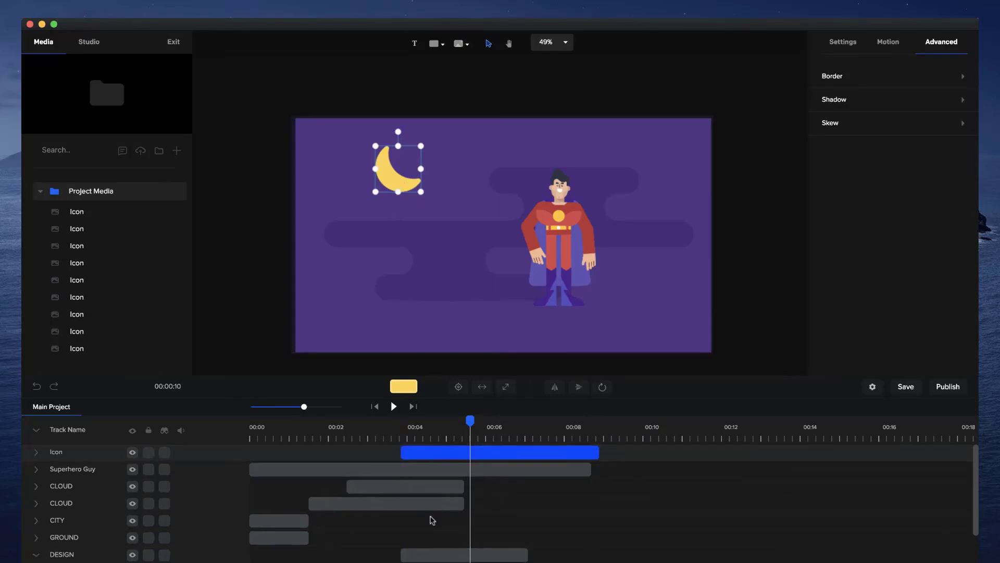
Step: Rename the moon's track MOON, copy DESIGN's Back Slide Bottom animation onto it, and scrub through its entrance
scroll(430, 518, "down", 2)
left_click(438, 527)
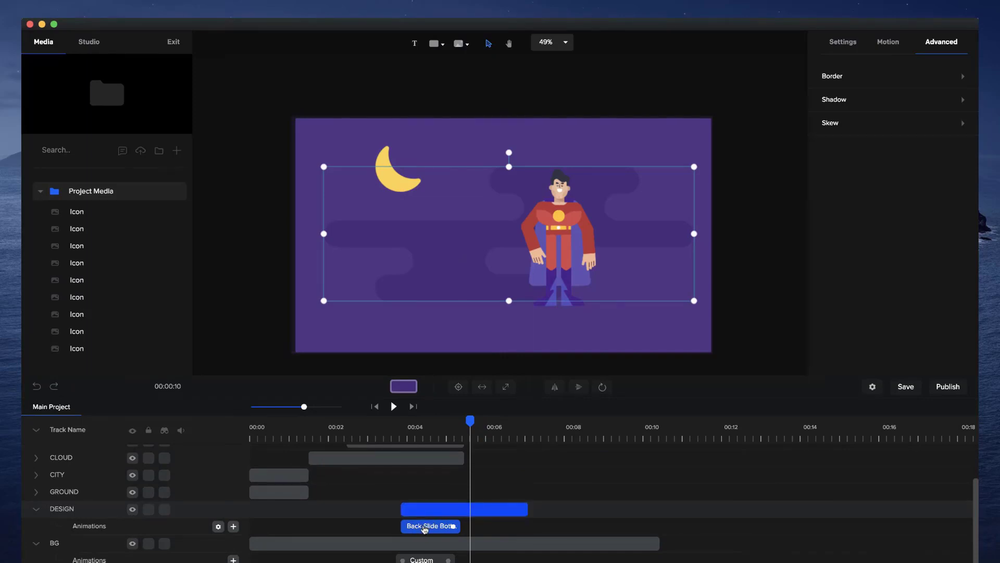
scroll(424, 529, "up", 2)
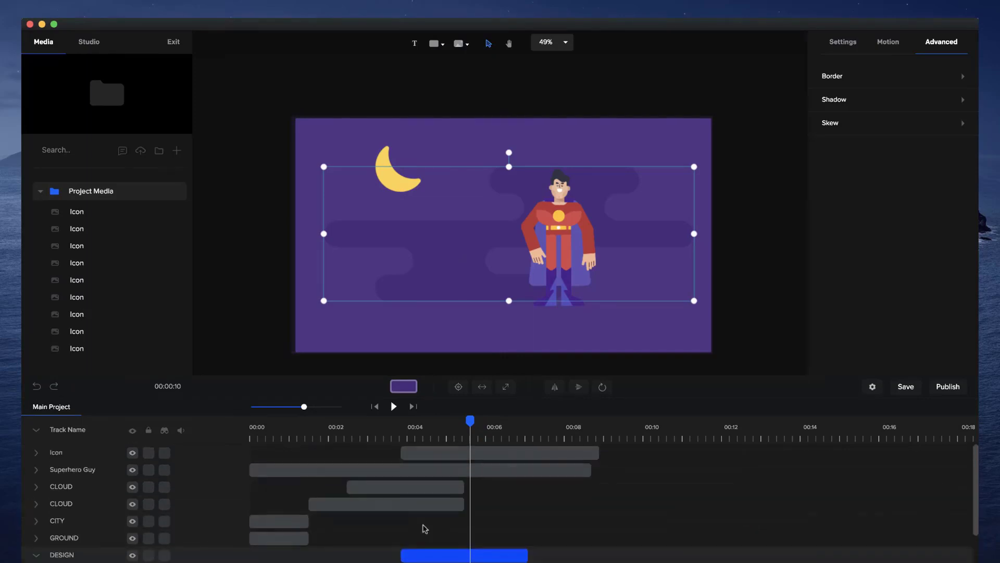
left_click(414, 452)
left_click(36, 452)
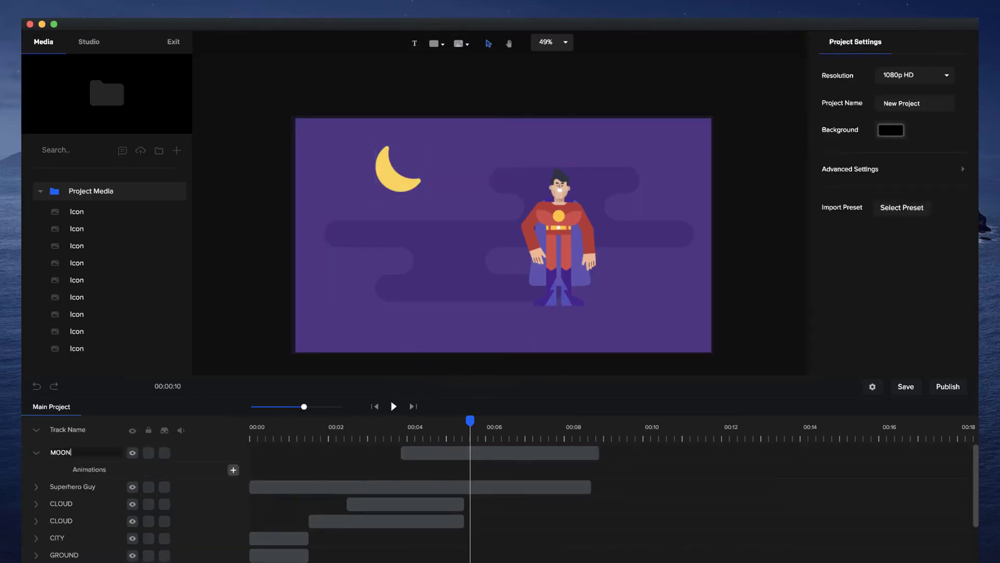
left_click(413, 457)
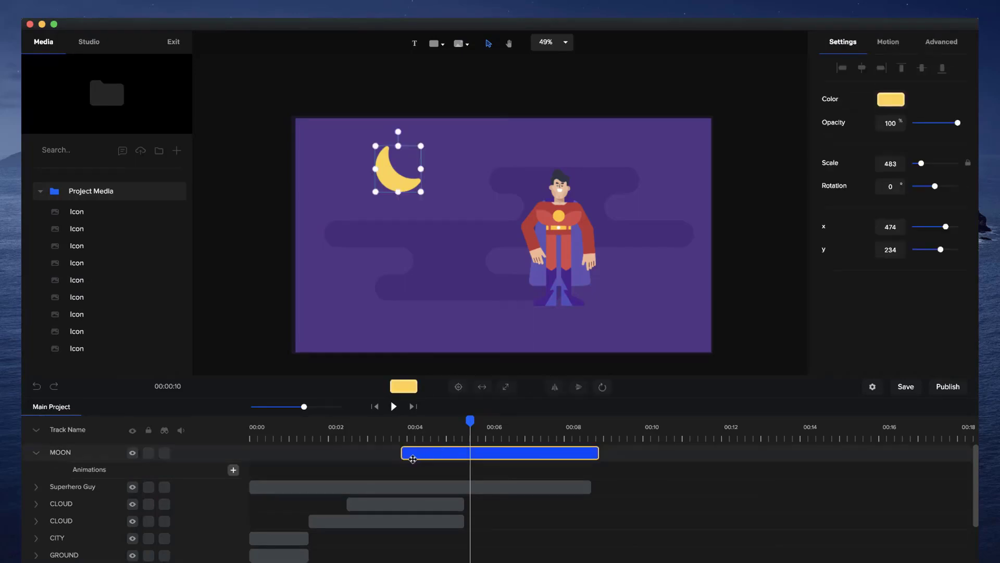
left_click(407, 430)
left_click_drag(406, 425, 449, 423)
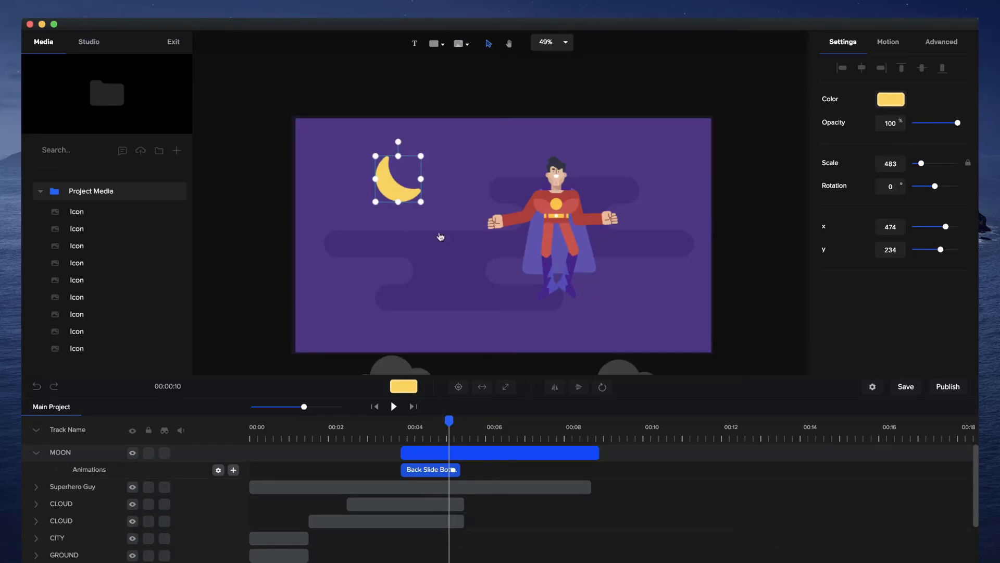
Step: Trim the starts of the MOON and DESIGN clips to about 4.4 seconds and preview the transition
scroll(453, 460, "down", 1)
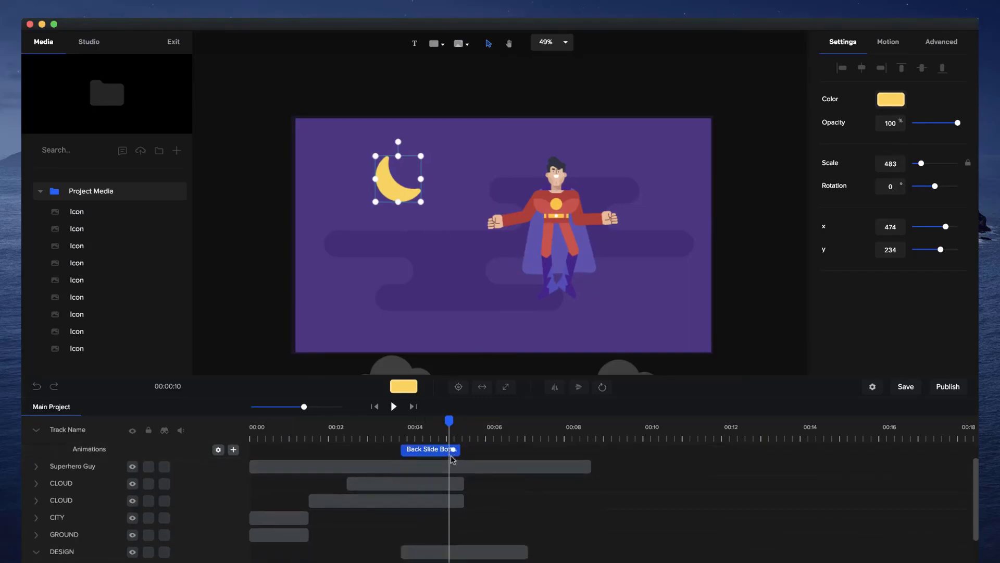
scroll(442, 510, "up", 1)
left_click(442, 510)
left_click(399, 427)
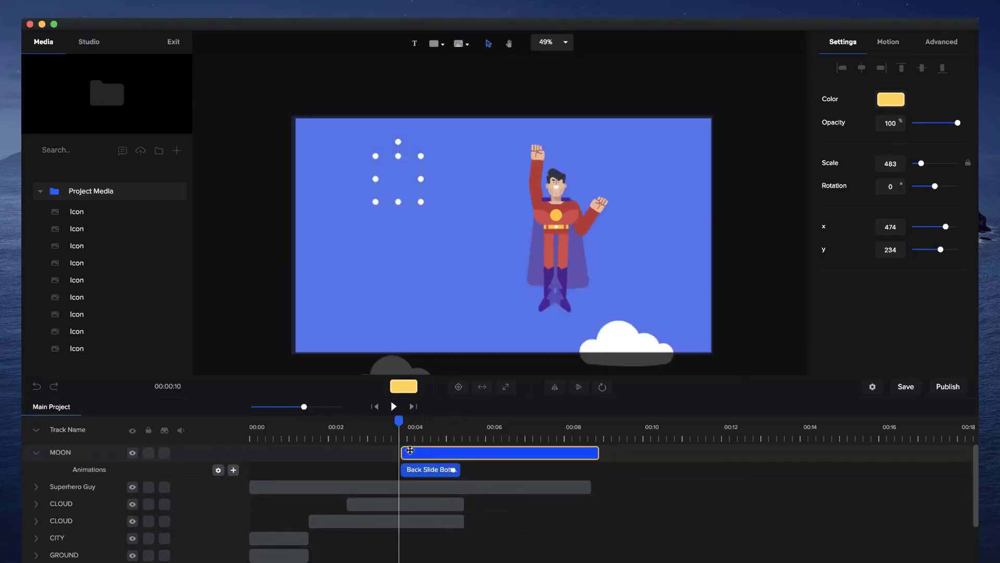
left_click(426, 488)
left_click(405, 453)
left_click_drag(407, 452, 426, 452)
scroll(425, 471, "down", 2)
left_click_drag(401, 519, 424, 519)
key("space")
scroll(526, 501, "down", 1)
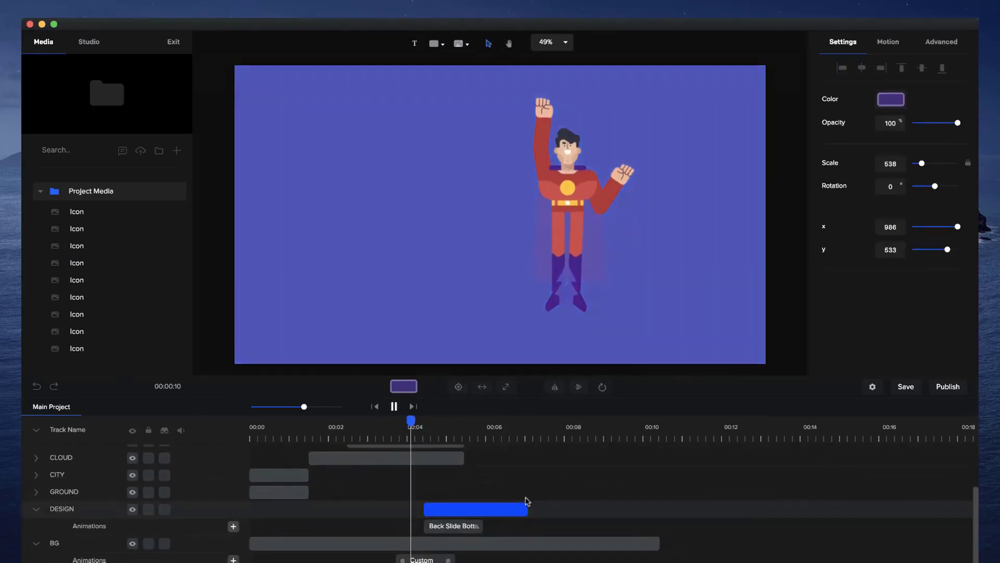
key("space")
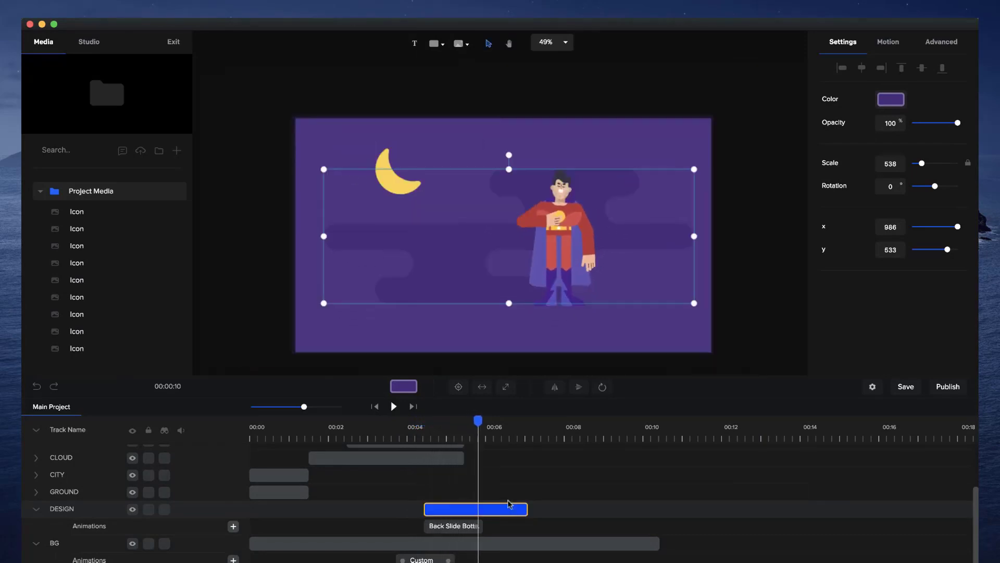
Step: Trim MOON's start to about 4.7 seconds so it enters after DESIGN, and preview from about 4.1 seconds
scroll(527, 501, "up", 3)
left_click(427, 451)
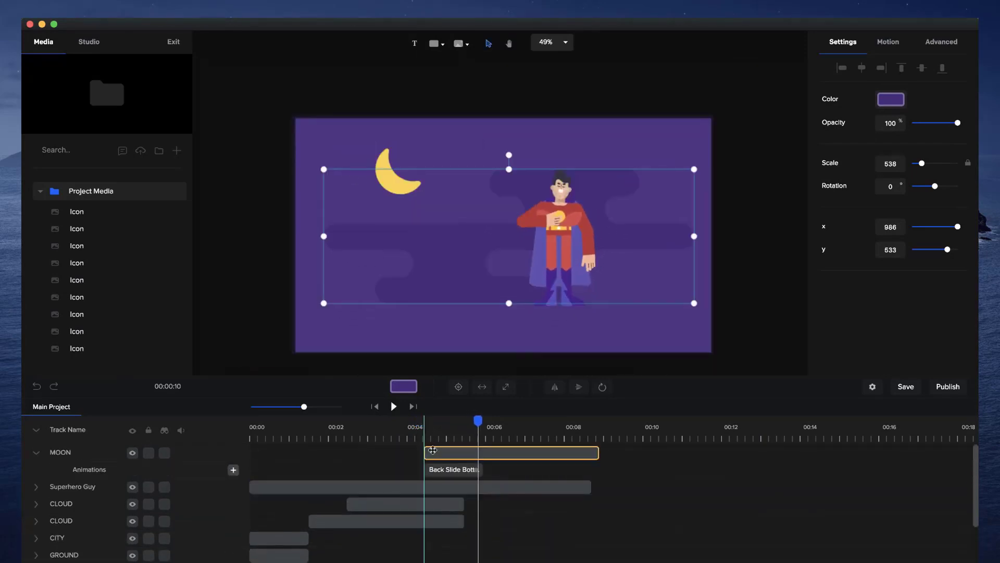
left_click_drag(432, 450, 443, 450)
left_click(413, 435)
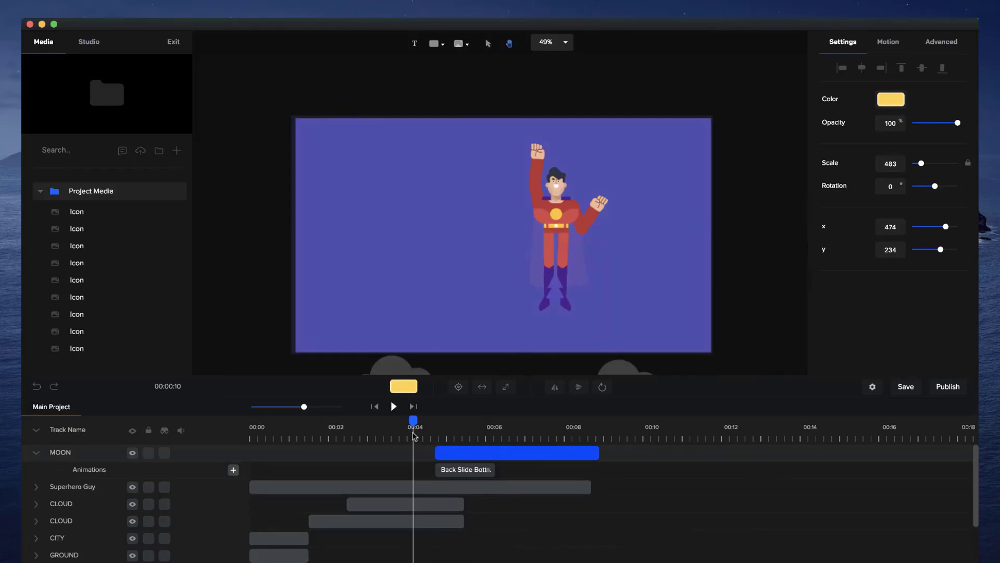
key("space")
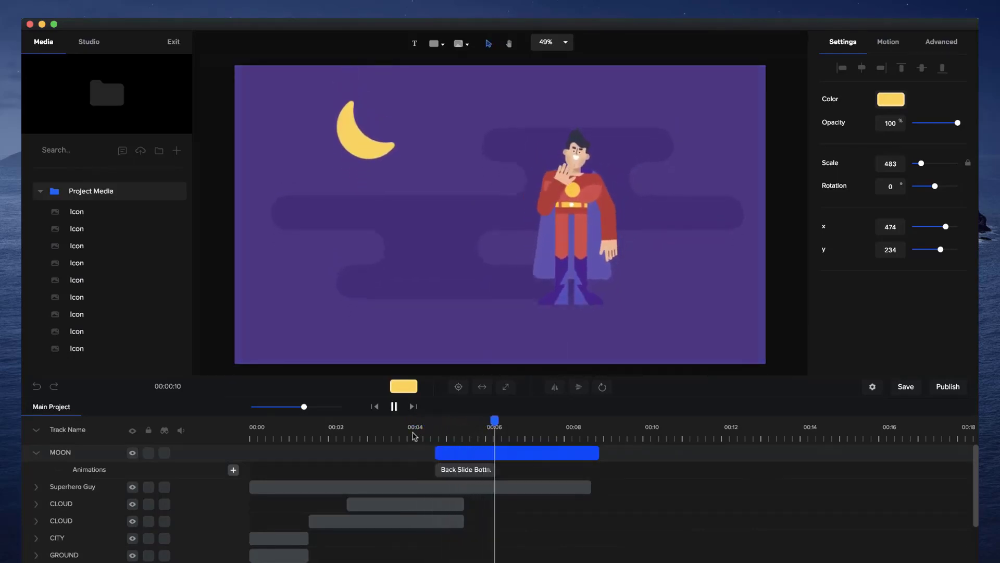
key("space")
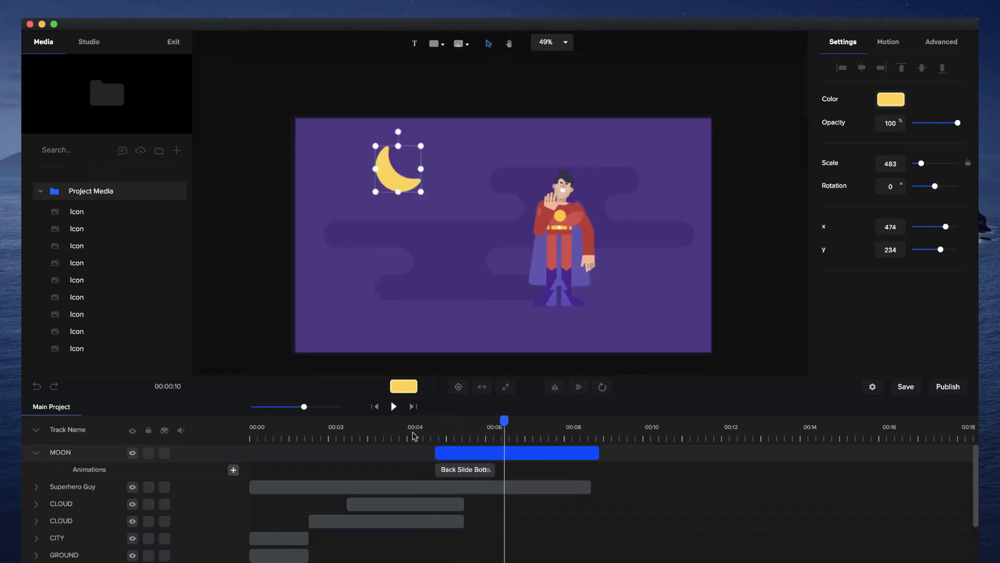
Step: Add a white text reading "Made in CreateStudio" below the moon, beside the superhero
left_click(415, 44)
left_click_drag(535, 269, 387, 239)
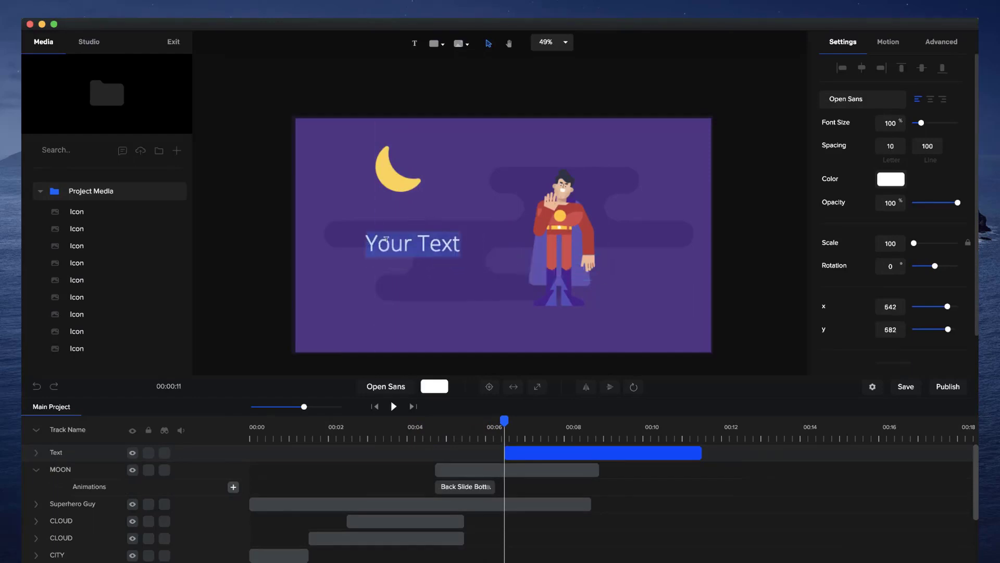
type("Made in ")
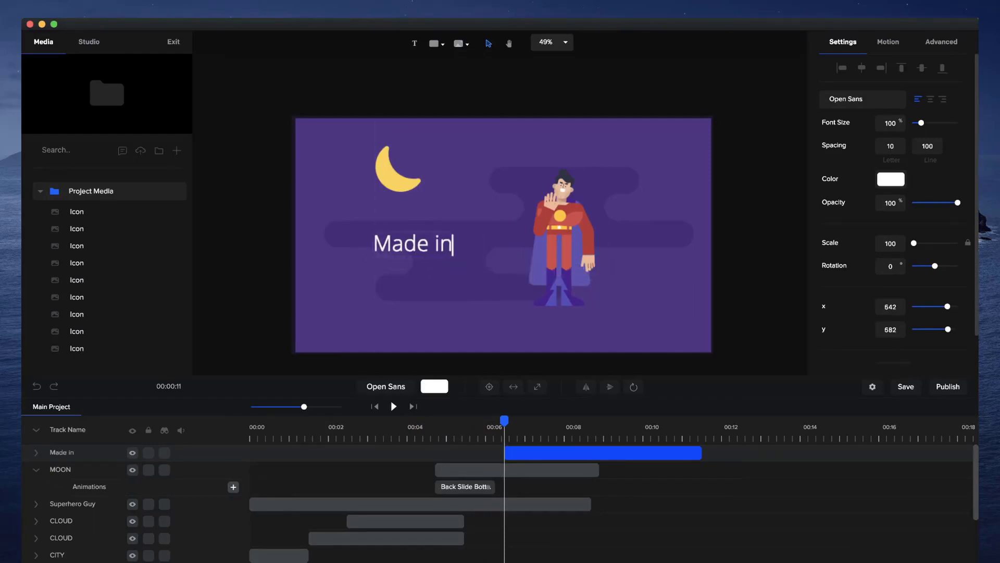
type("CreateSTui")
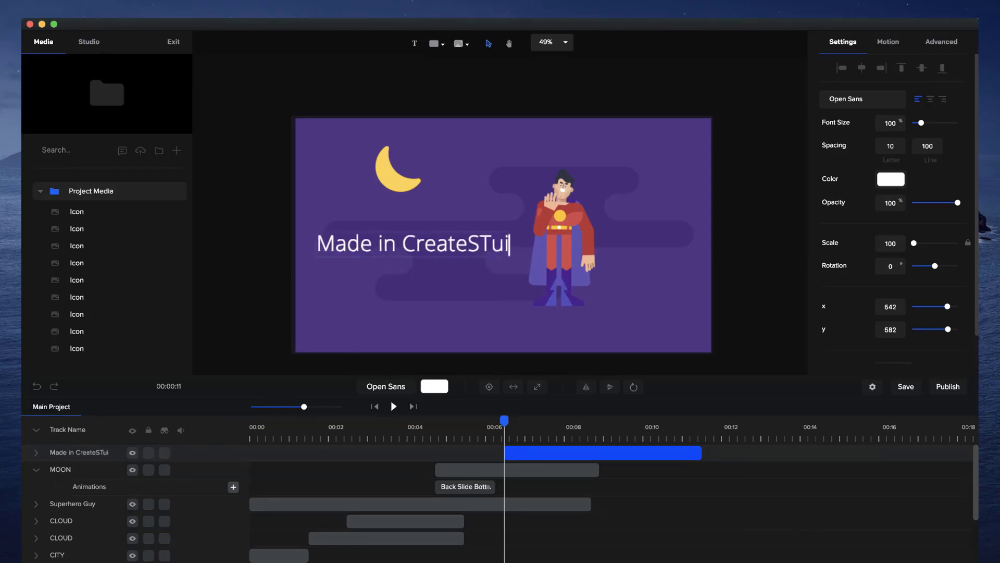
key("BackSpace")
key("BackSpace")
type("tudio")
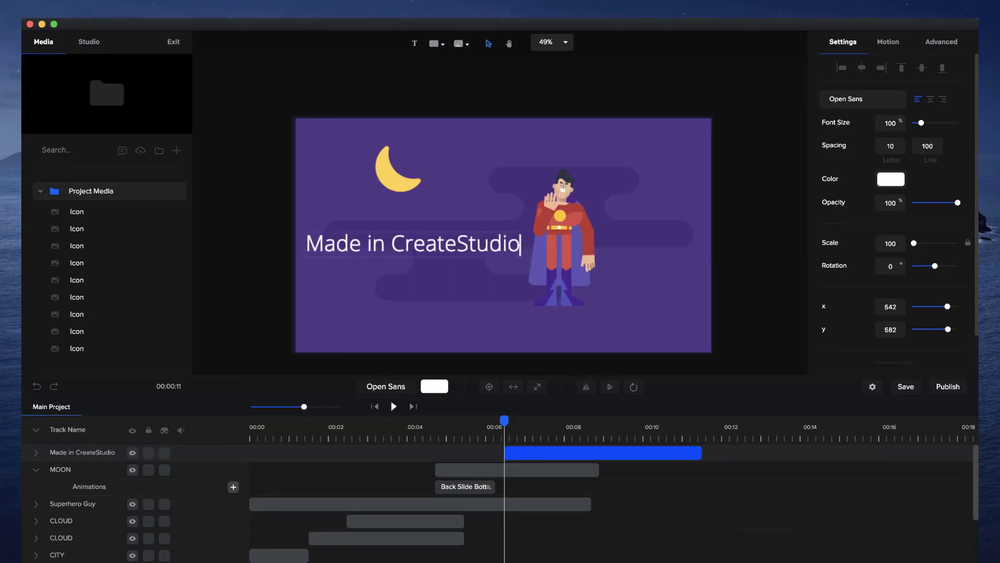
Step: Shrink the text to scale 81 between the canvas edge and the superhero, and start its clip at about 5.2 seconds
left_click(240, 182)
left_click_drag(459, 256, 476, 252)
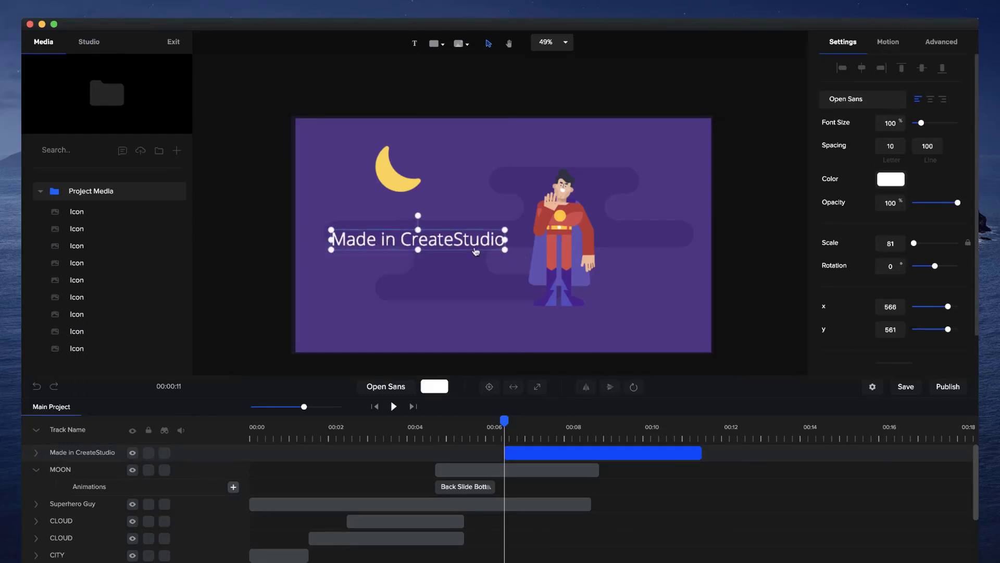
left_click_drag(546, 441, 495, 442)
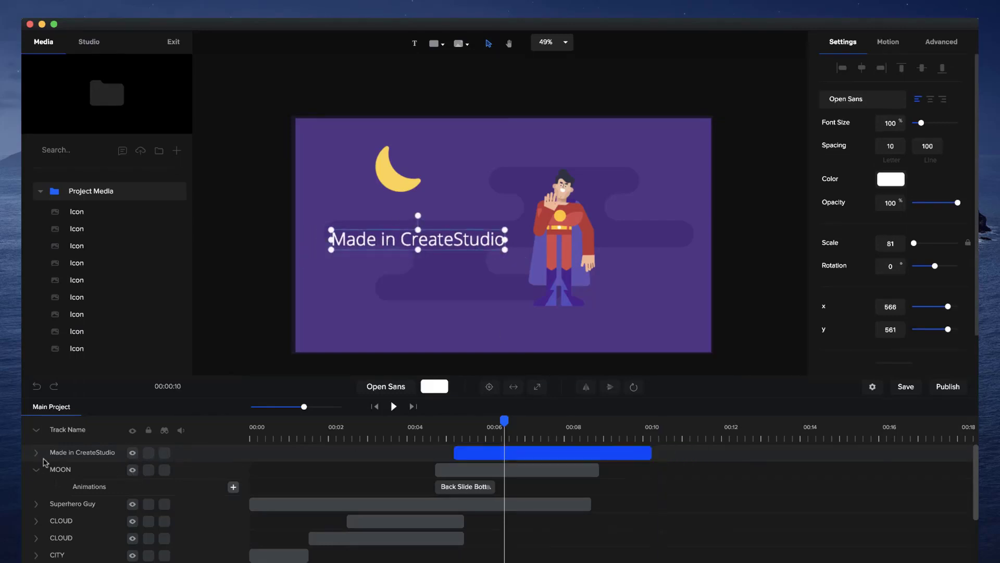
Step: Apply the Typewriter text effect to "Made in CreateStudio" and scrub through it to check the reveal
left_click(35, 455)
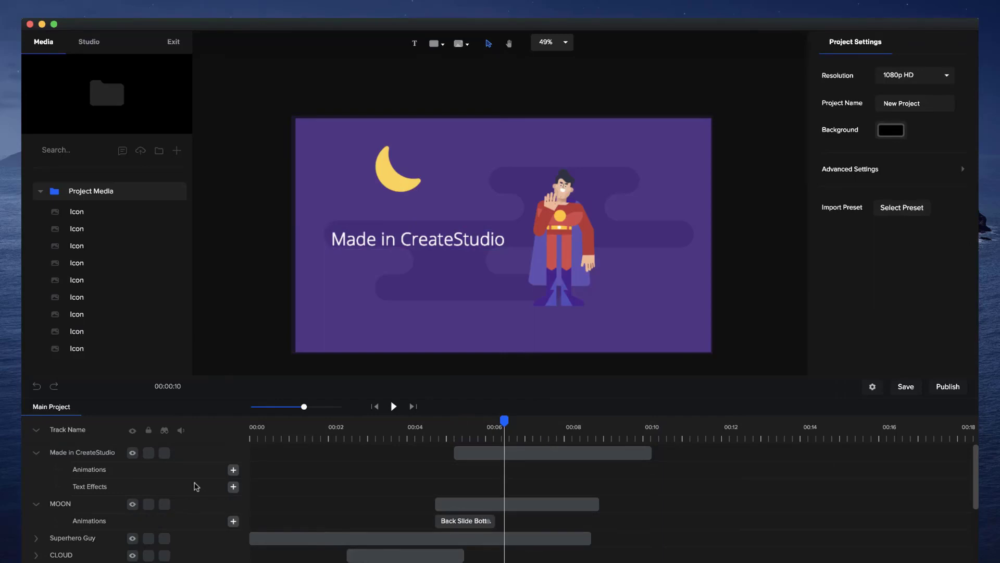
left_click(234, 487)
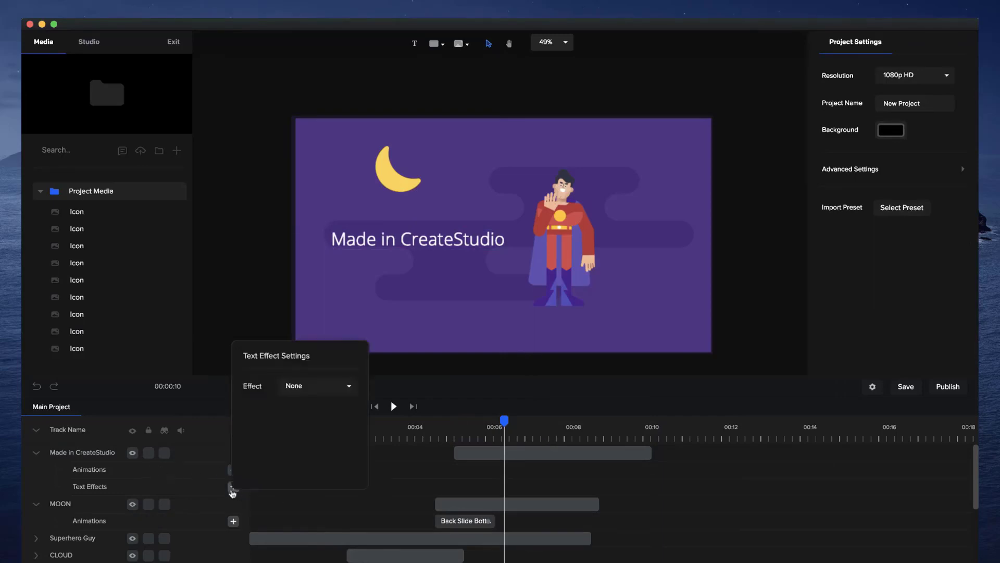
left_click(319, 388)
left_click(324, 437)
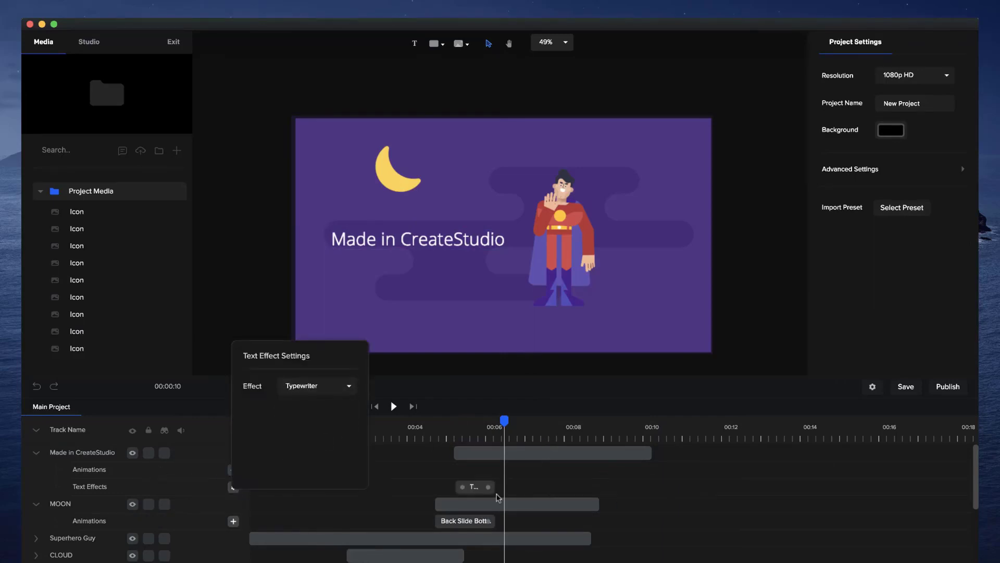
left_click(474, 497)
left_click_drag(460, 432, 482, 423)
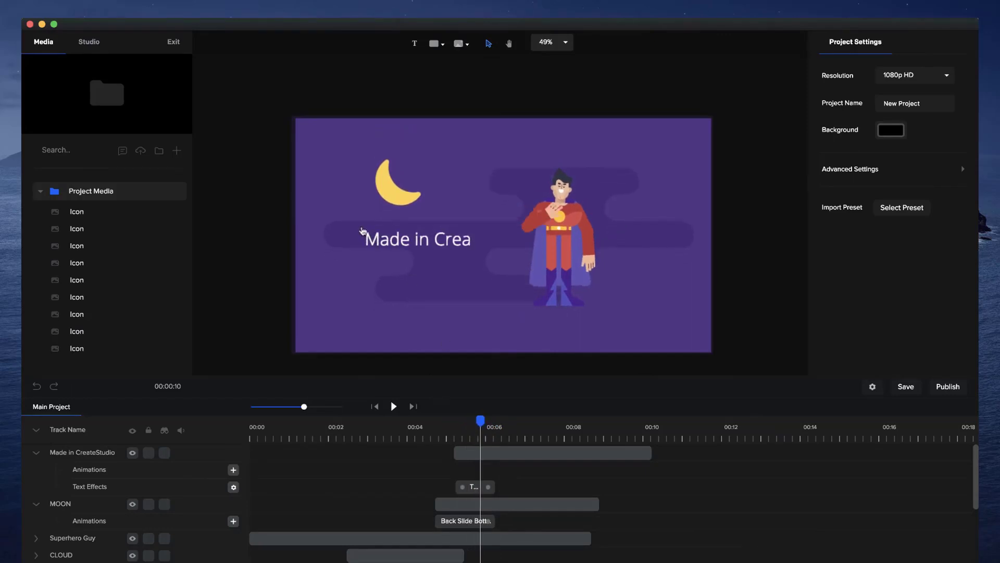
left_click_drag(481, 427, 499, 443)
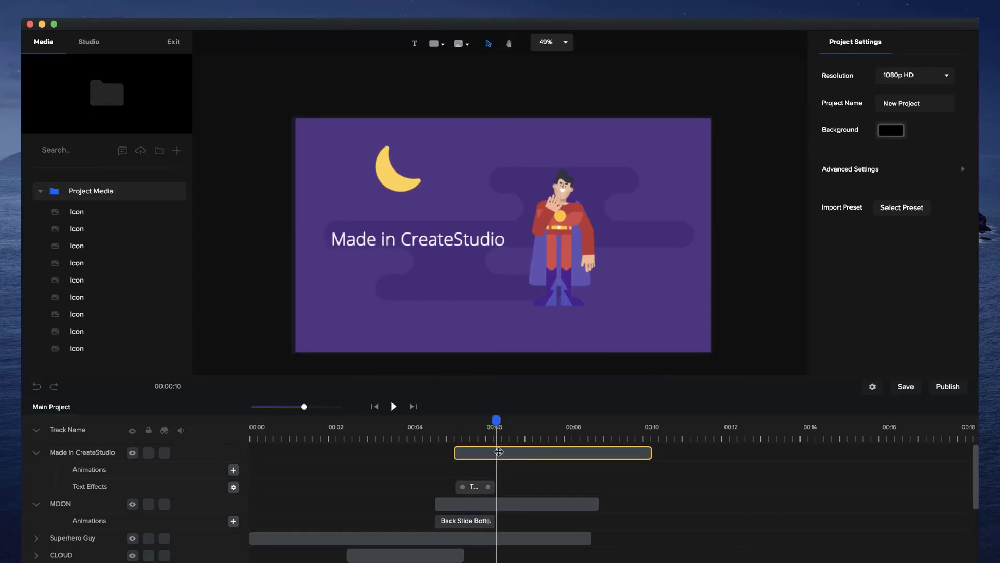
Step: Set the text's anchor point to its top-left corner and lengthen the Typewriter effect to end at about 6.5 seconds
left_click(499, 451)
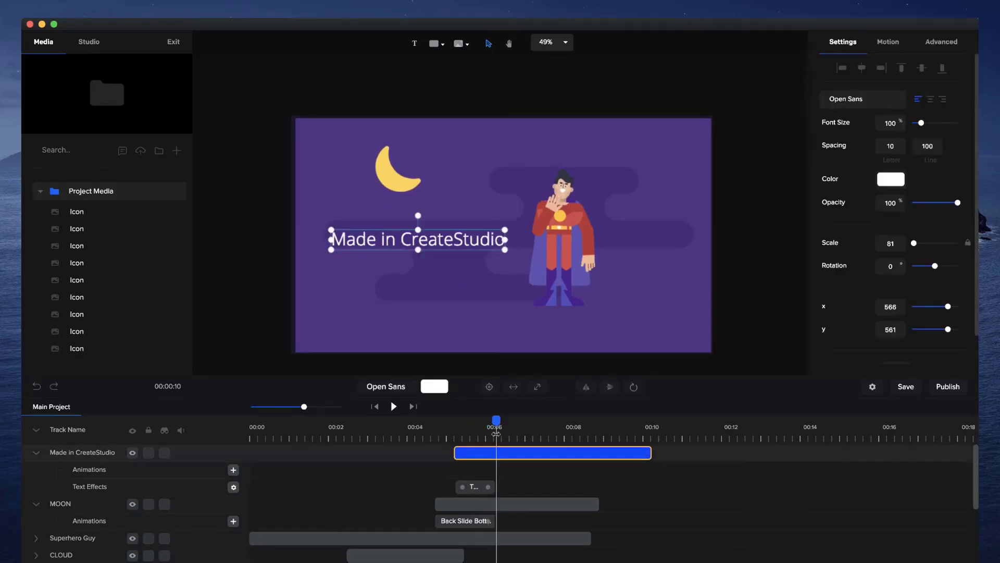
left_click(637, 389)
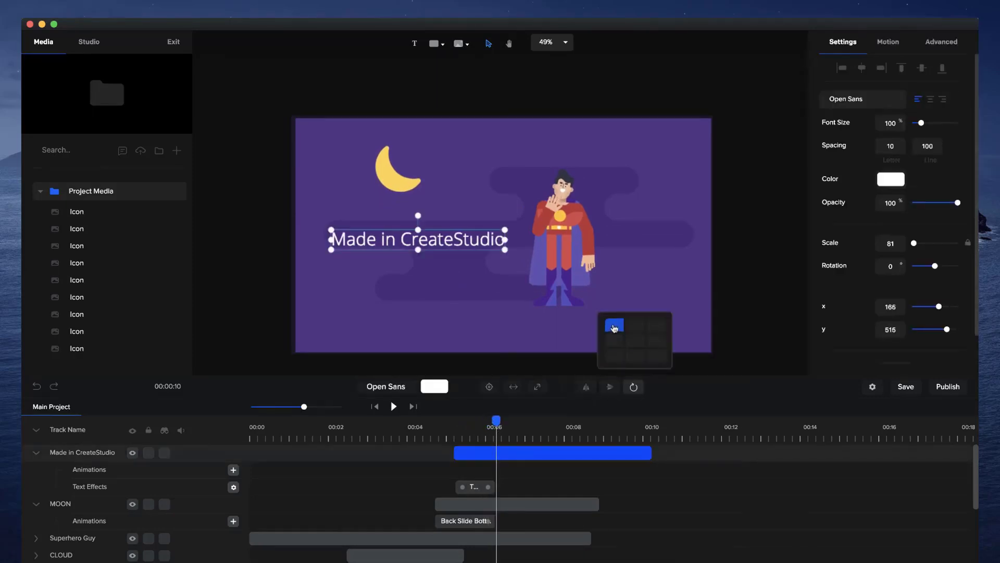
left_click_drag(496, 420, 528, 419)
left_click(489, 486)
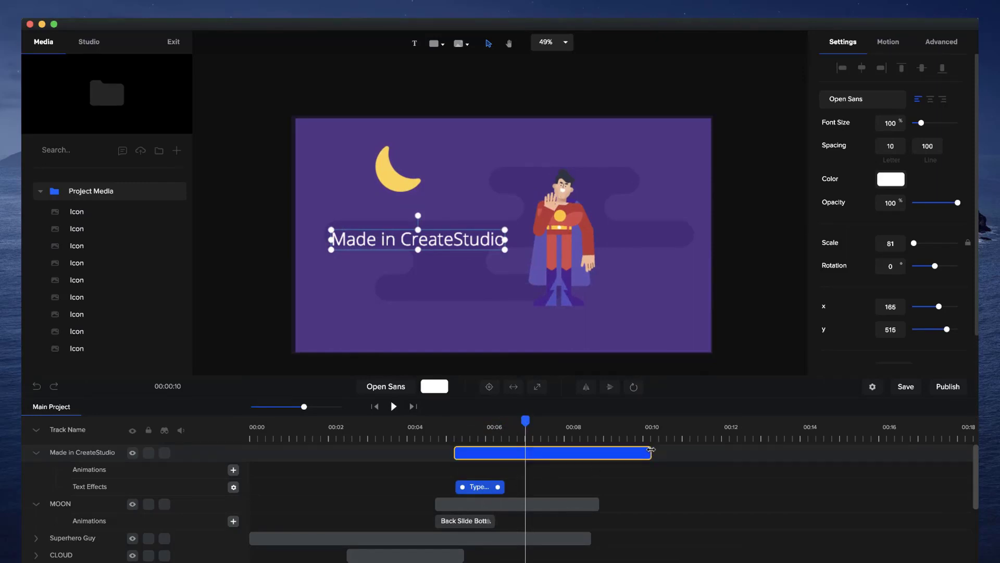
Step: Trim the text clip to end together with MOON at about 8.9 seconds, and play the project from the start
left_click_drag(652, 452, 599, 452)
left_click(400, 418)
left_click(376, 407)
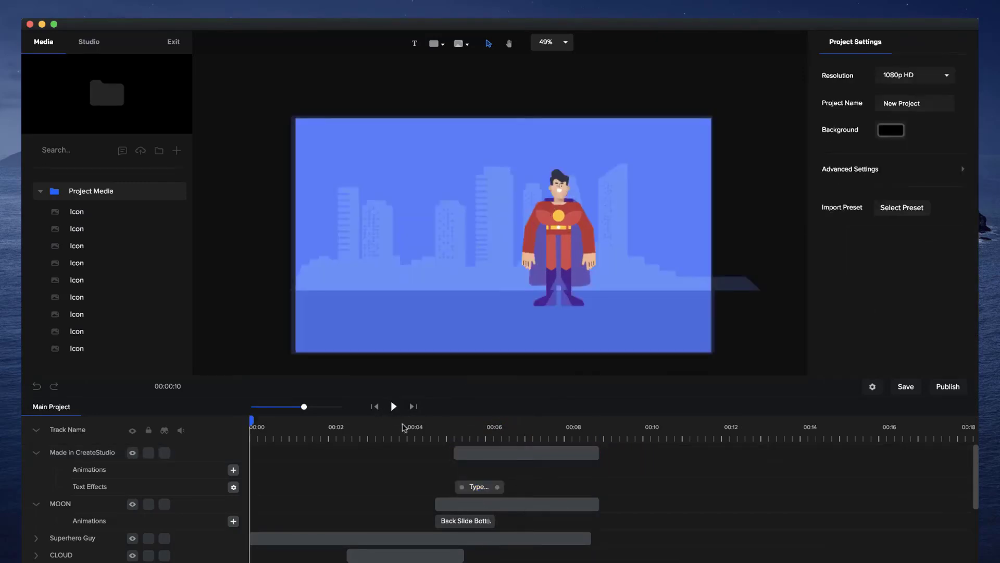
key("space")
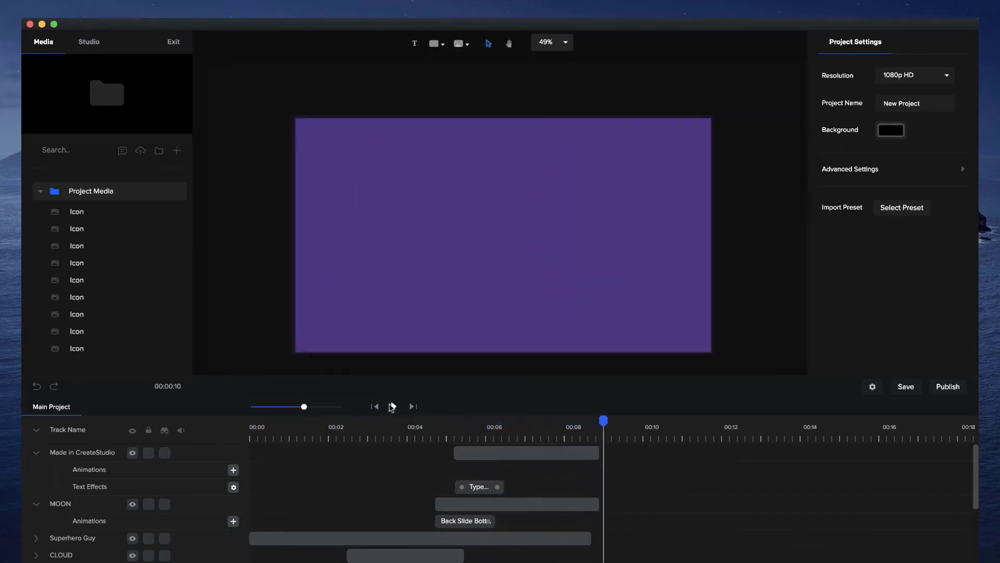
Step: Extend DESIGN and trim MOON and the text so all three end with the superhero clip at about 8.7 seconds
left_click(543, 451)
left_click(544, 427)
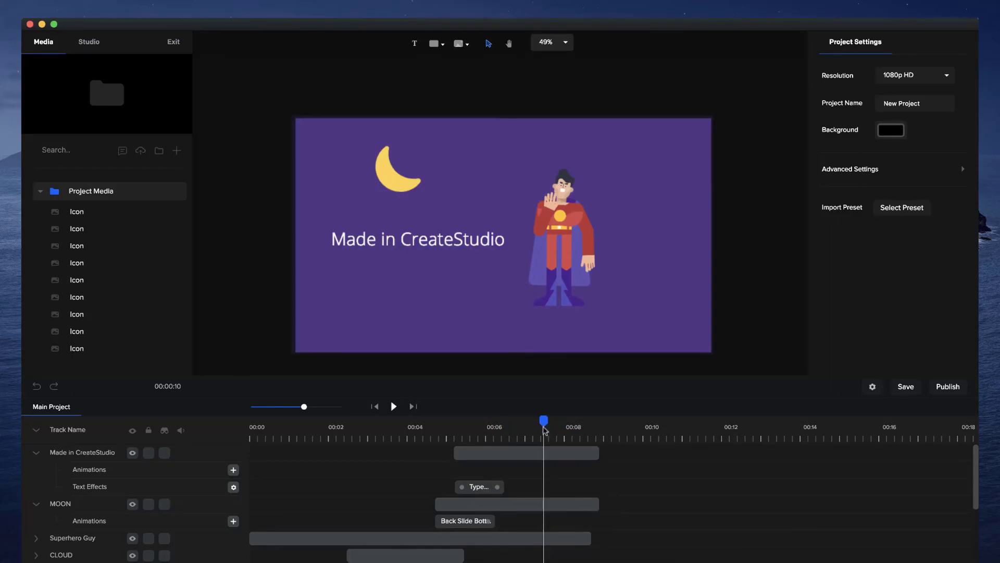
scroll(599, 540, "down", 3)
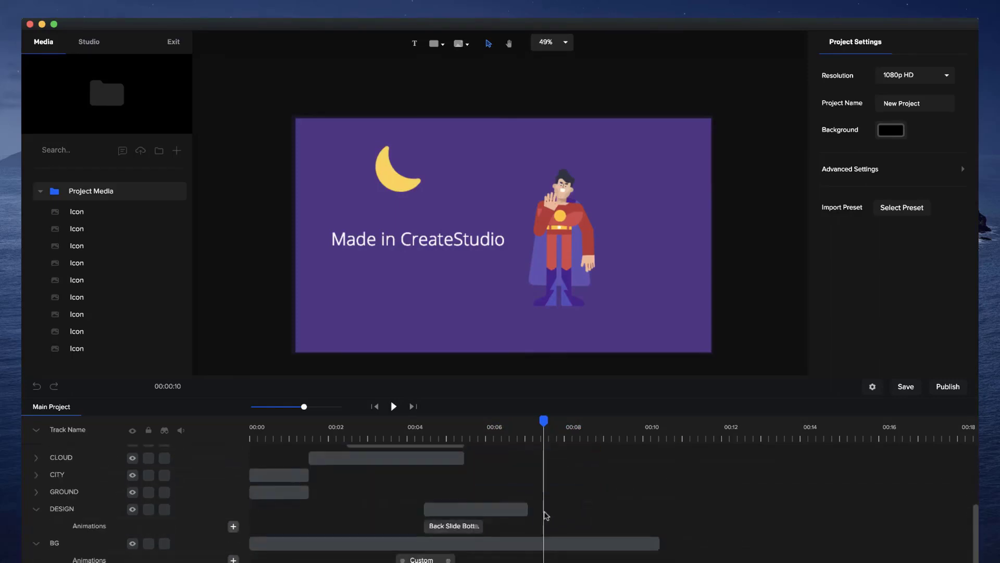
left_click(522, 509)
left_click_drag(528, 509, 591, 507)
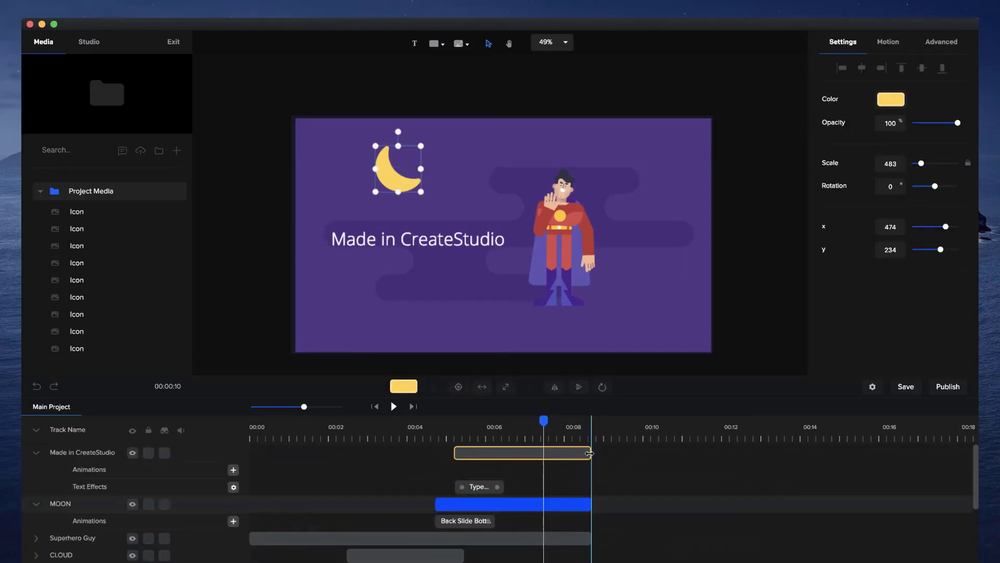
left_click(590, 470)
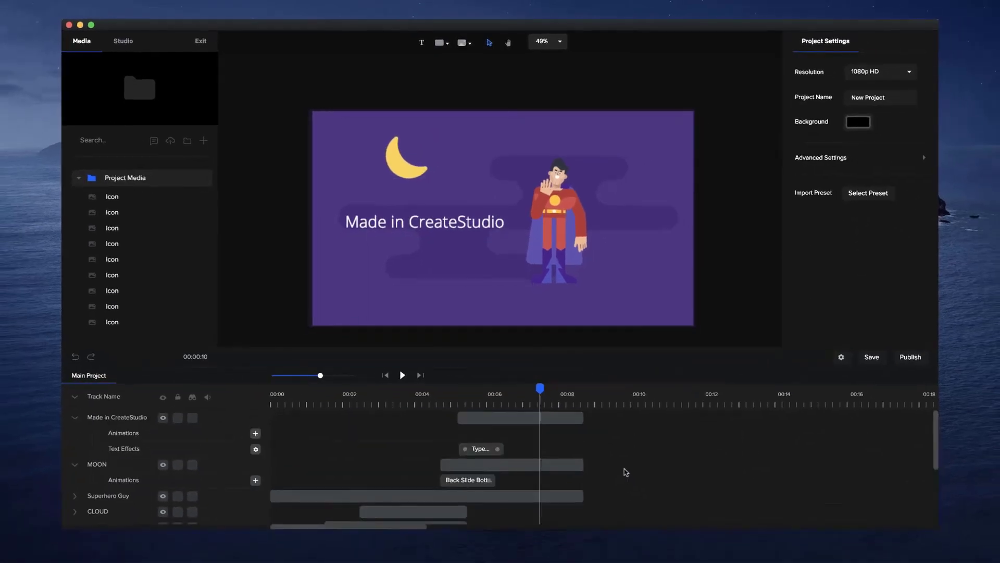
Step: Play the whole animation from the beginning and stop it at about 8.2 seconds
left_click(449, 388)
left_click(388, 375)
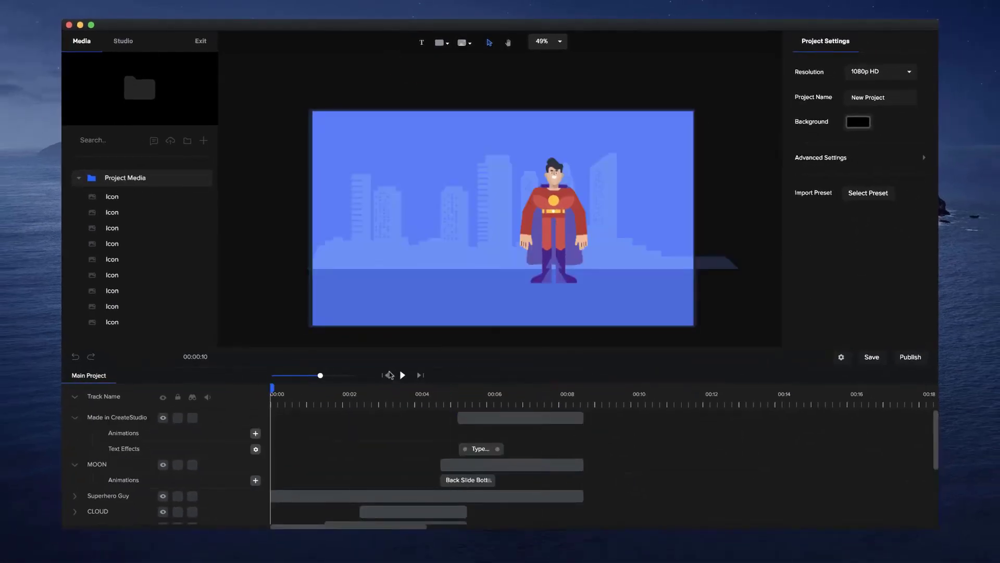
left_click(402, 375)
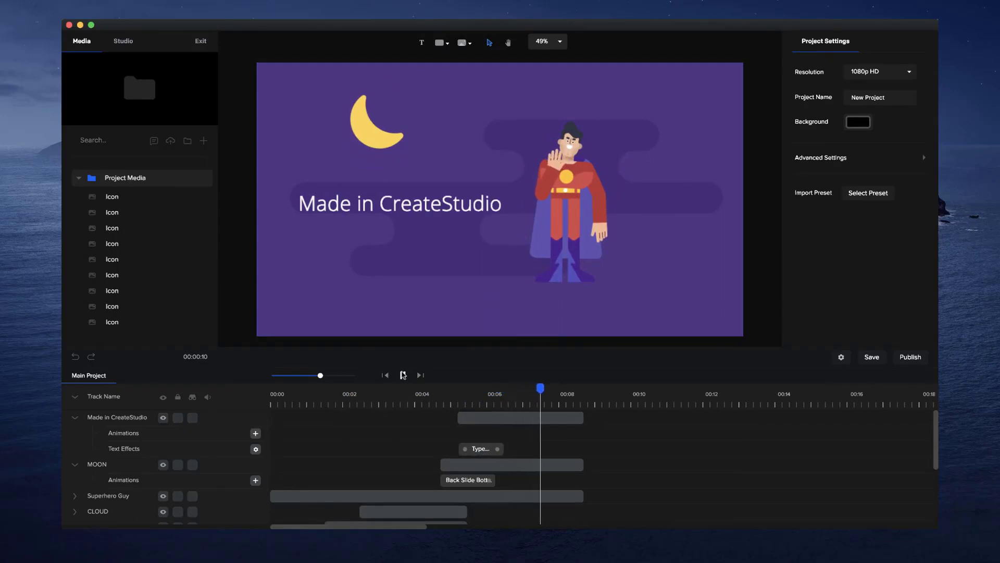
left_click(402, 376)
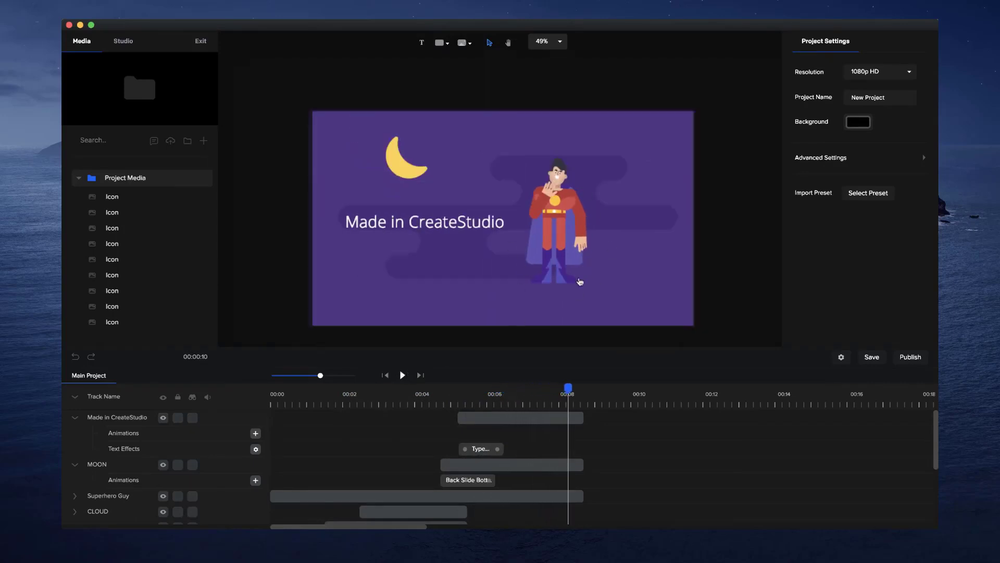